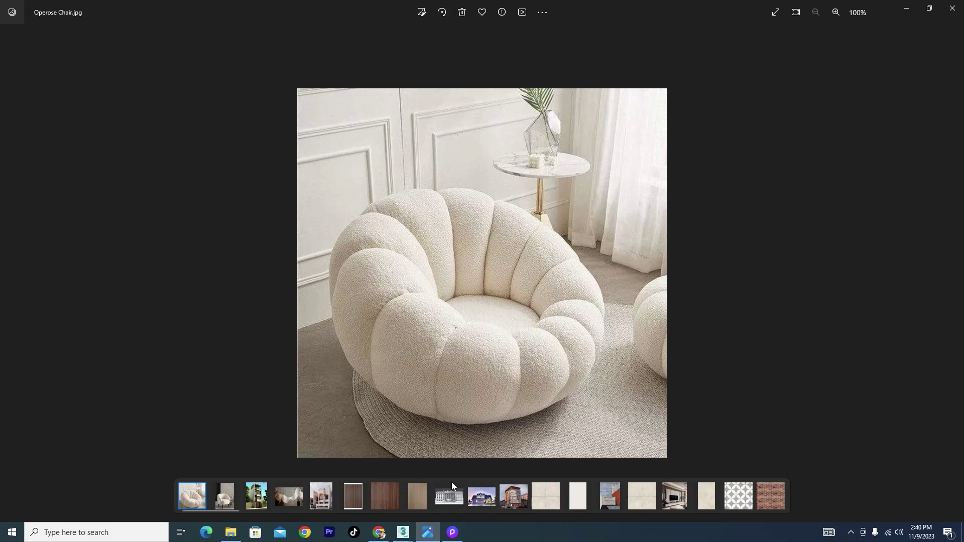
Study the Operose Chair.jpg reference in Photos, then return to the empty 3ds Max scene.
mouse_move(403, 532)
left_click(434, 489)
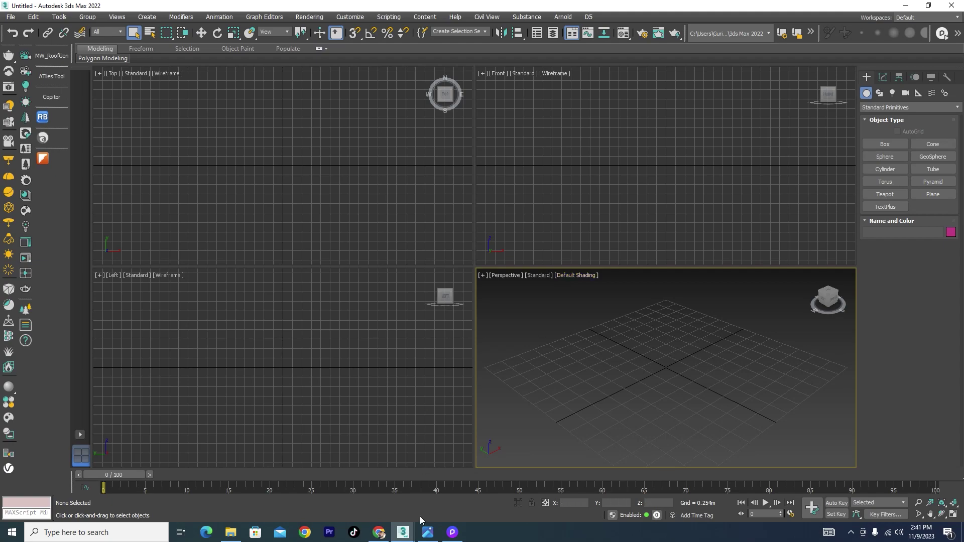
left_click(428, 532)
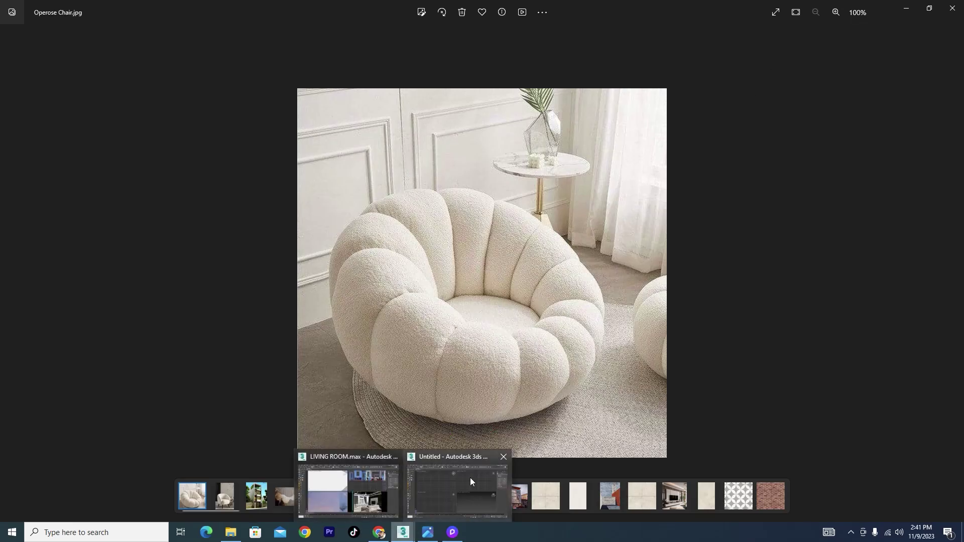
left_click(470, 477)
Create a sphere at the centre of the Top viewport with a 0.46m radius.
left_click(366, 218)
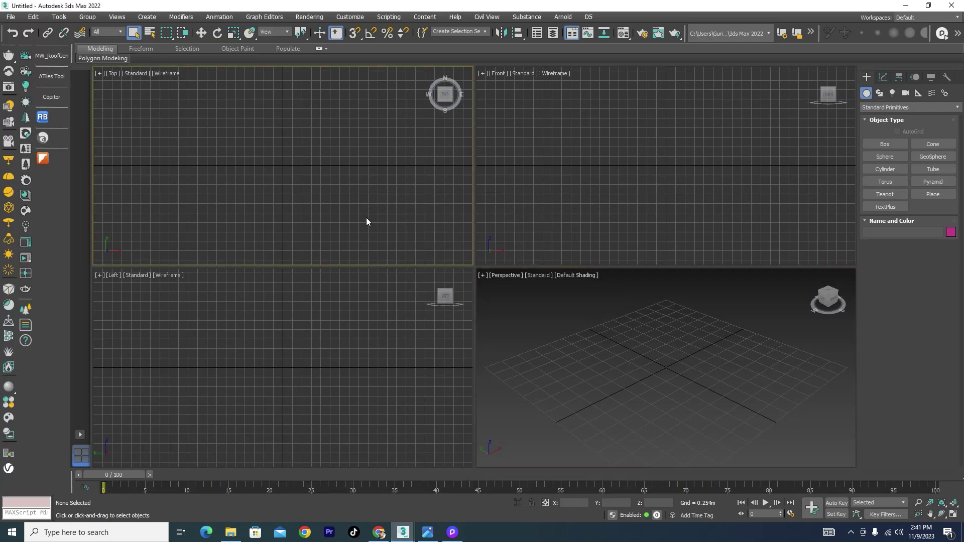
left_click(892, 157)
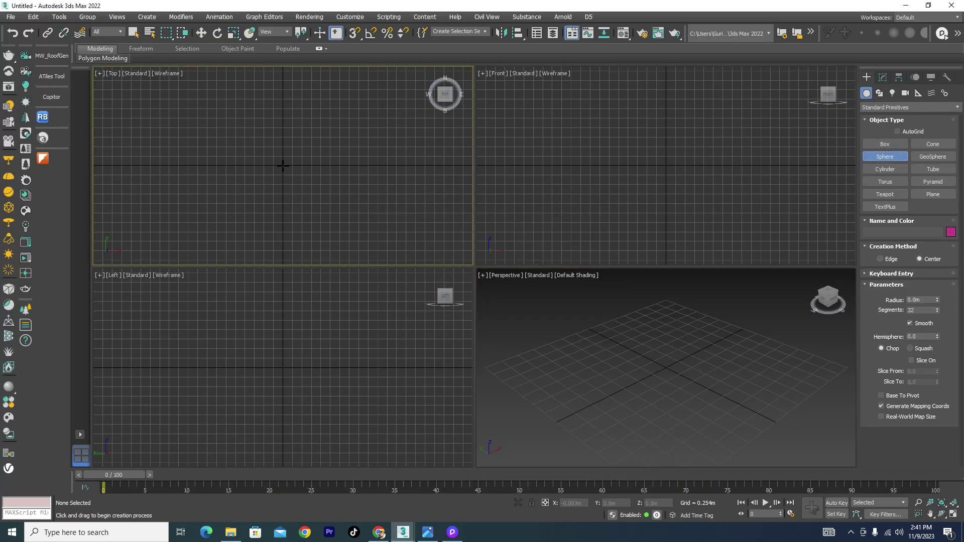
left_click_drag(284, 165, 318, 202)
right_click(318, 203)
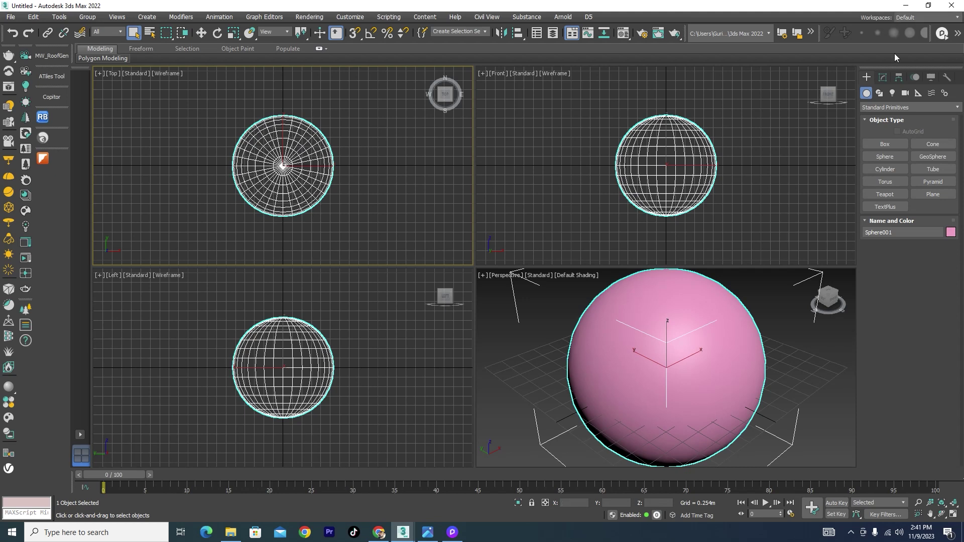
left_click(884, 78)
double_click(926, 229)
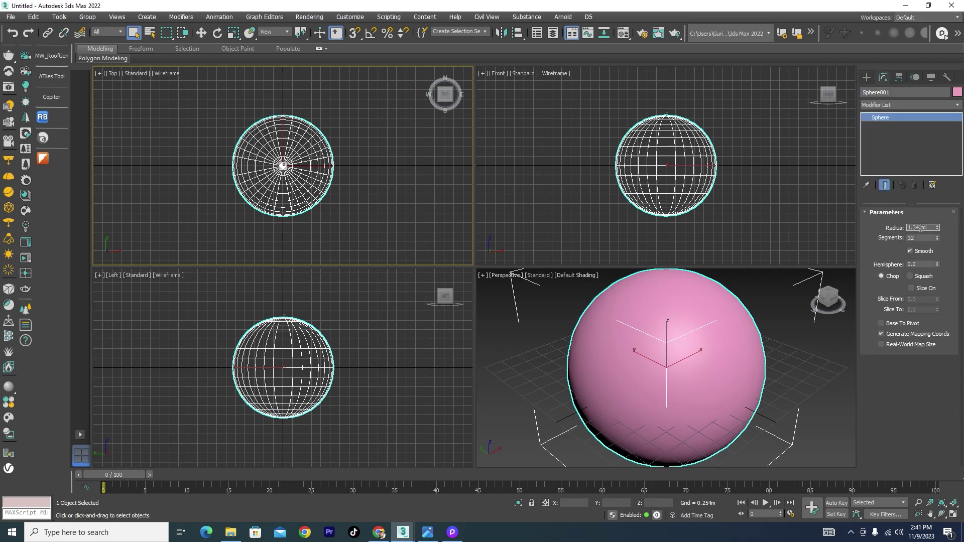
key("BackSpace")
key("Return")
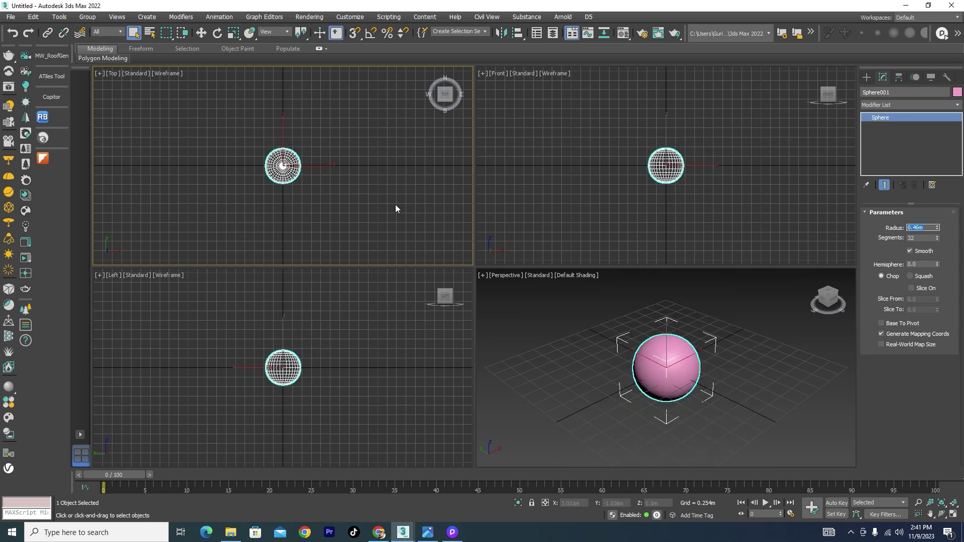
left_click(331, 191)
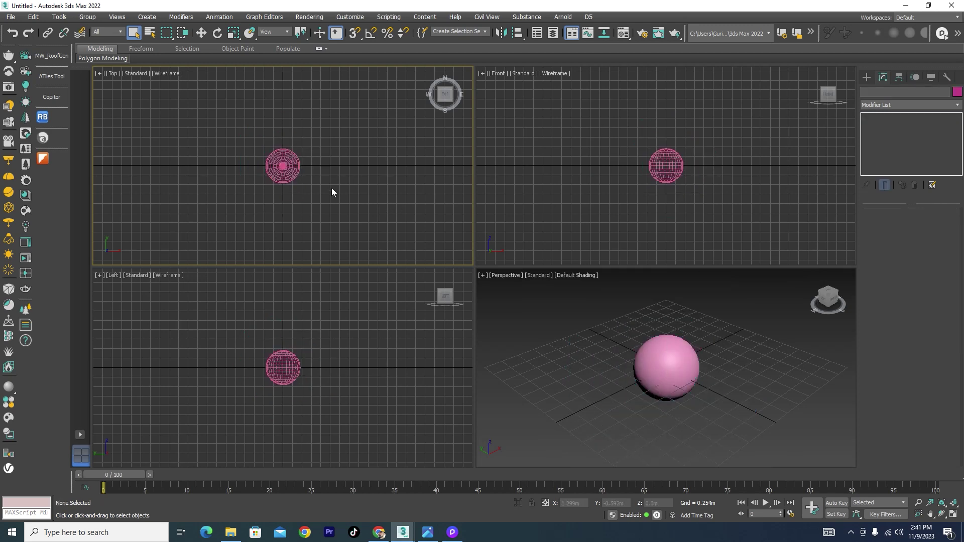
Maximize the Front viewport and reduce the sphere to 12 segments.
key("alt+w")
key("f")
scroll(356, 217, "up", 4)
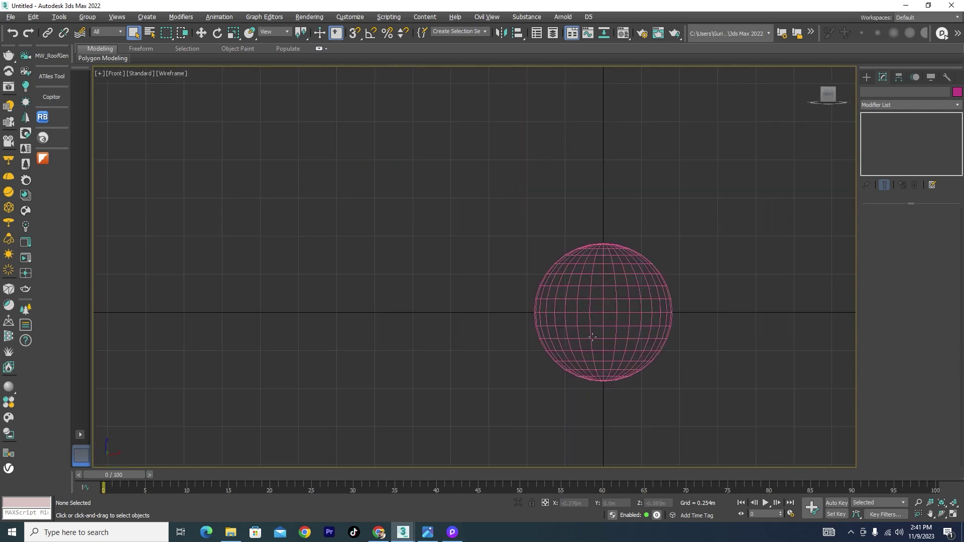
scroll(632, 354, "up", 4)
left_click(597, 241)
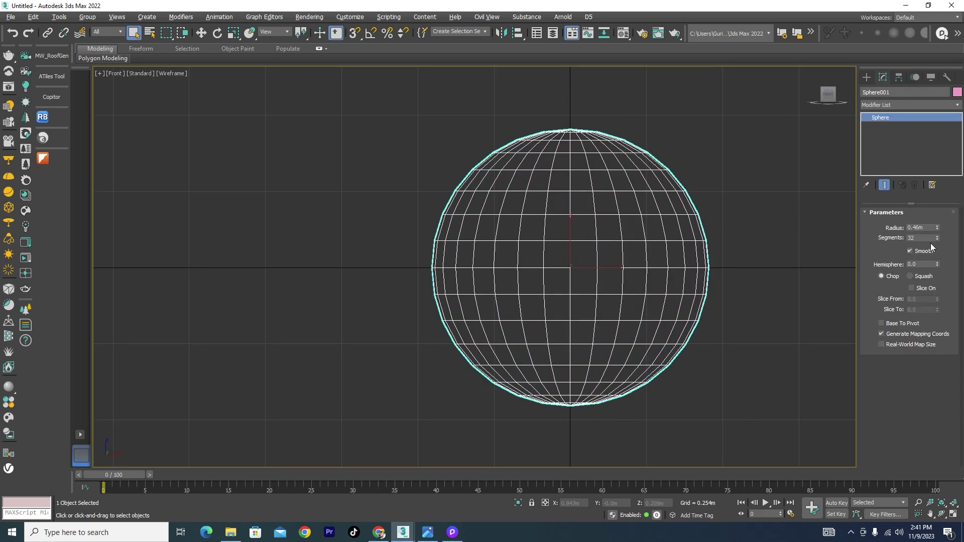
double_click(917, 238)
type("12")
key("Return")
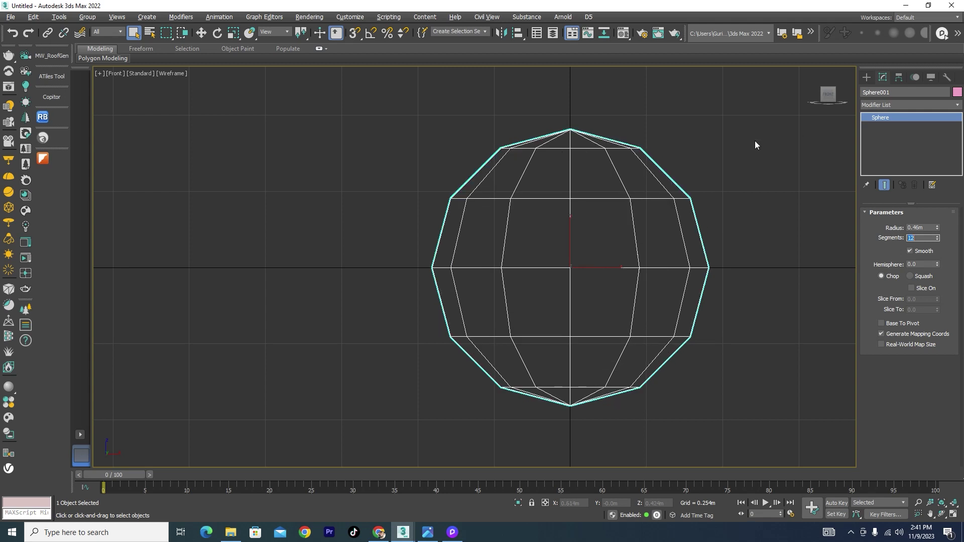
Move the sphere upward in the Front view.
left_click(683, 370)
left_click(628, 341)
key("w")
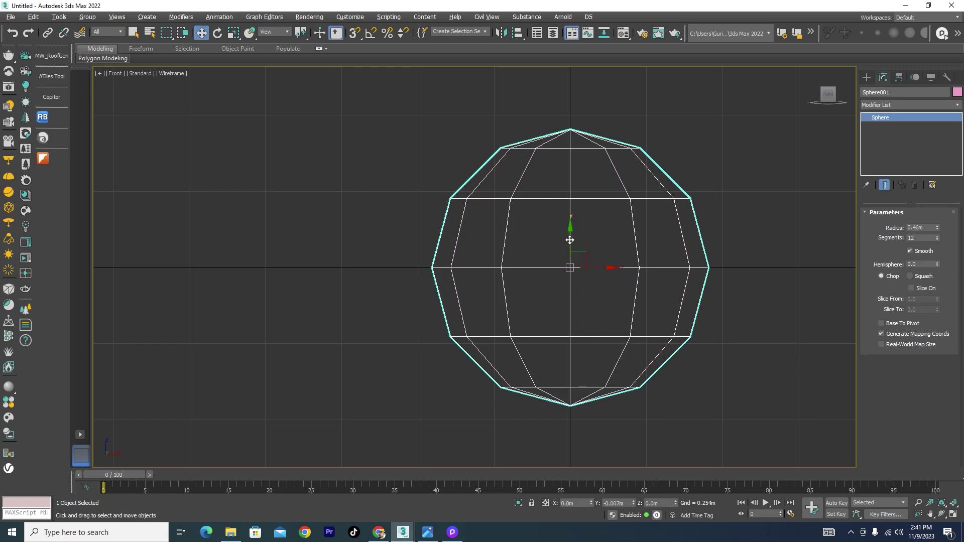
left_click_drag(572, 235, 576, 102)
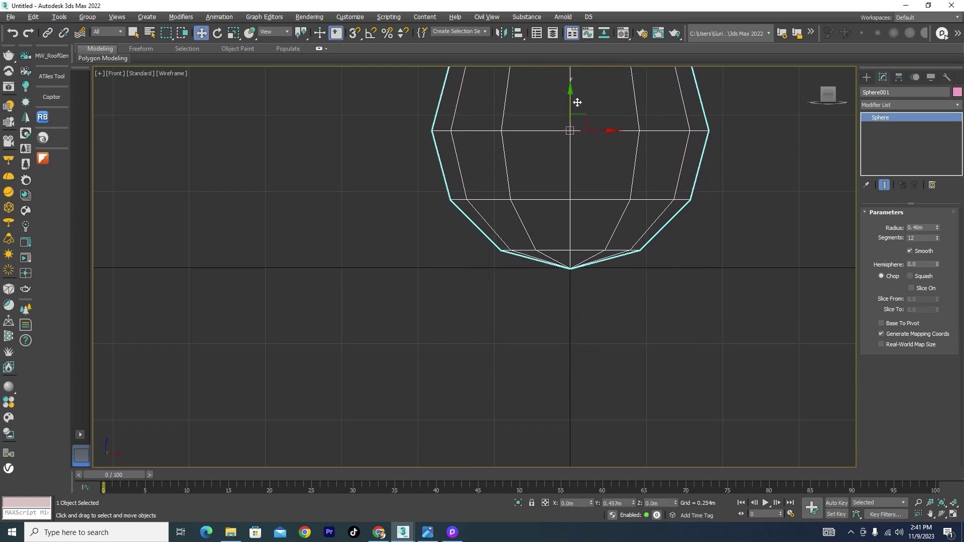
scroll(575, 299, "down", 4)
scroll(587, 191, "up", 2)
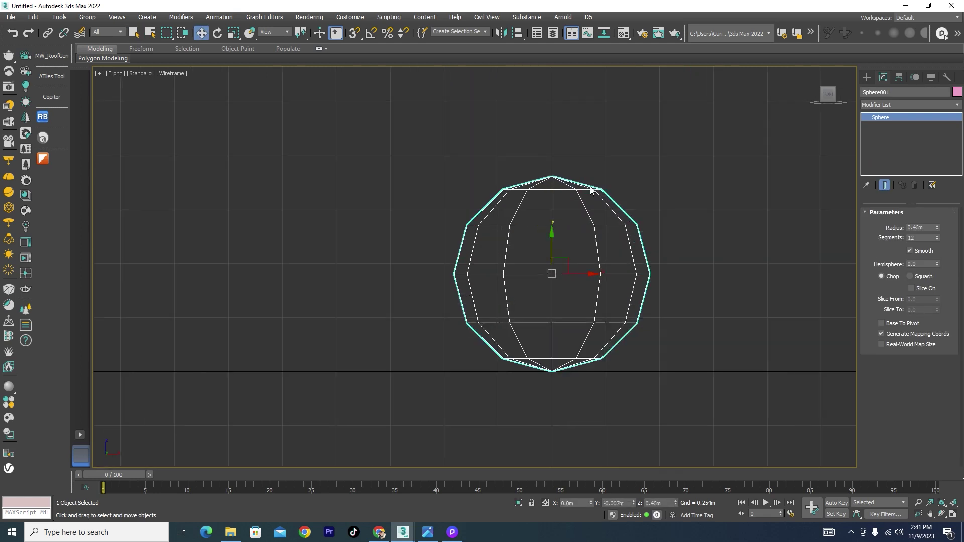
Convert the sphere to Editable Poly and delete its upper-half polygons.
right_click(581, 254)
left_click(723, 369)
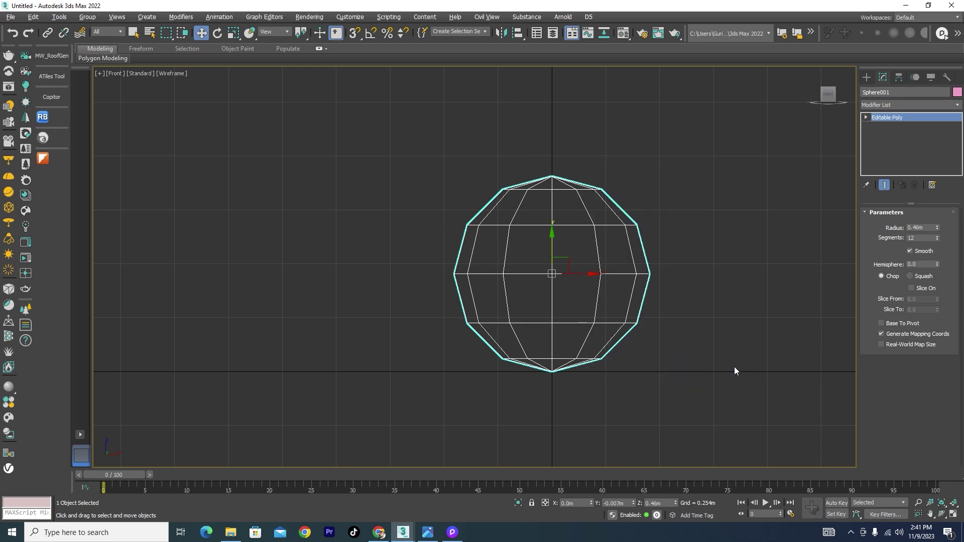
left_click(920, 224)
scroll(706, 210, "up", 3)
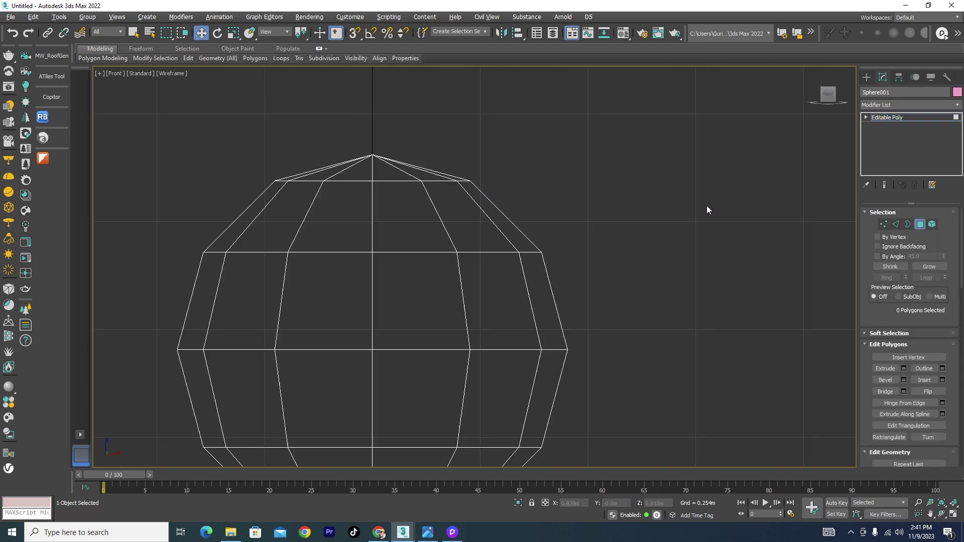
scroll(718, 181, "down", 2)
left_click_drag(708, 143, 333, 237)
left_click_drag(141, 265, 141, 265)
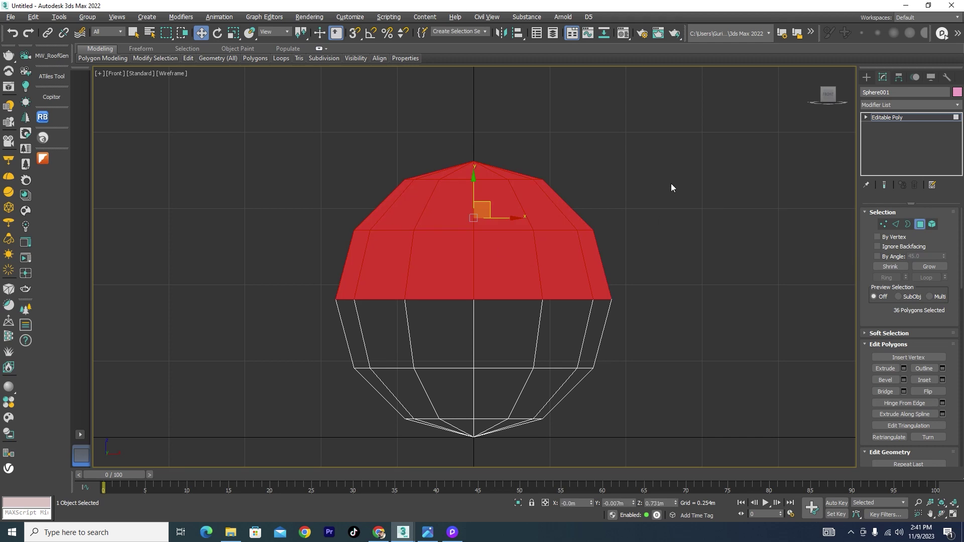
key("Delete")
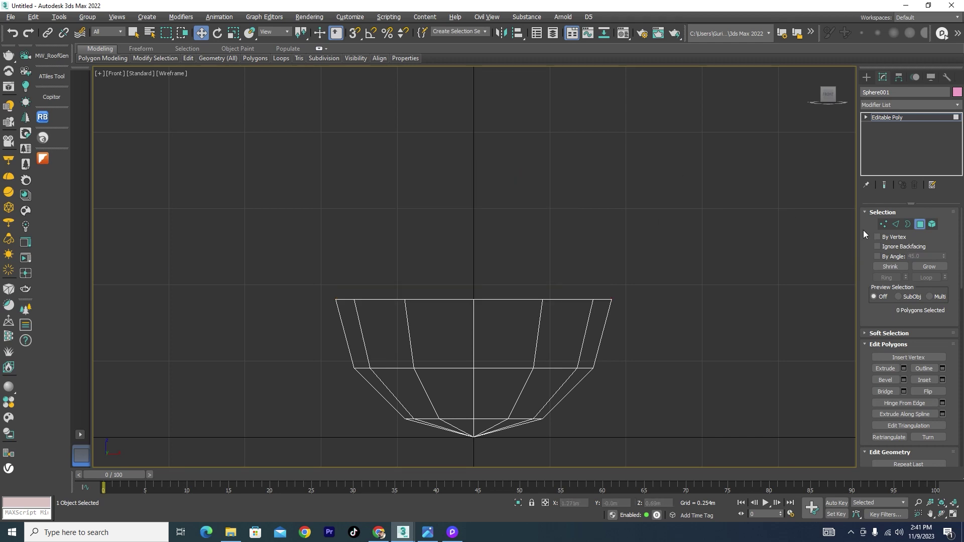
Cycle through the Vertex, Edge, Border, Polygon and Element levels, ending in Vertex mode.
left_click(883, 225)
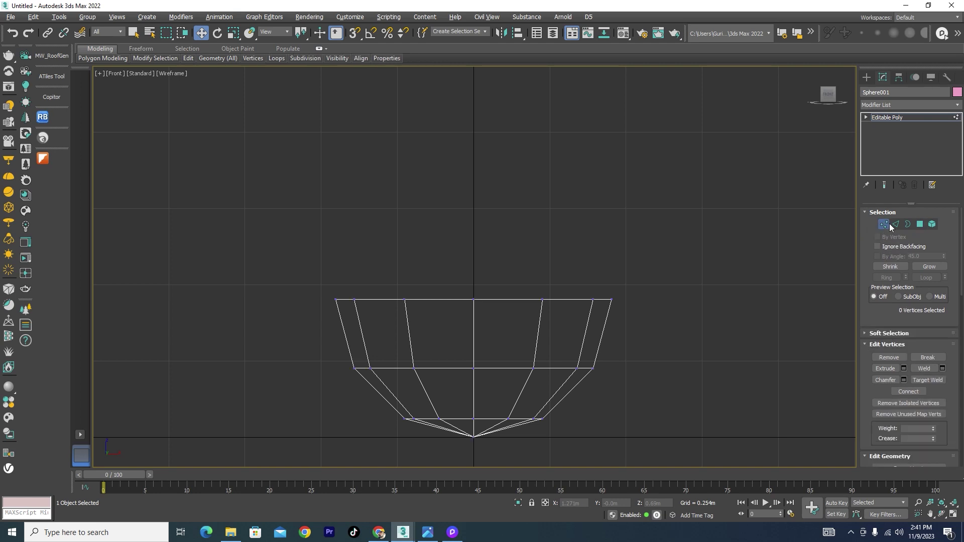
left_click(889, 226)
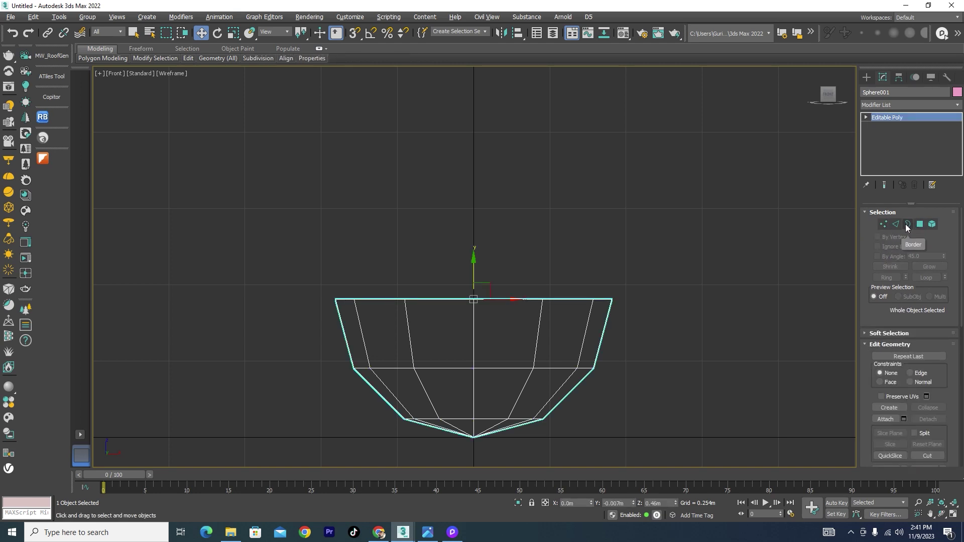
key("2")
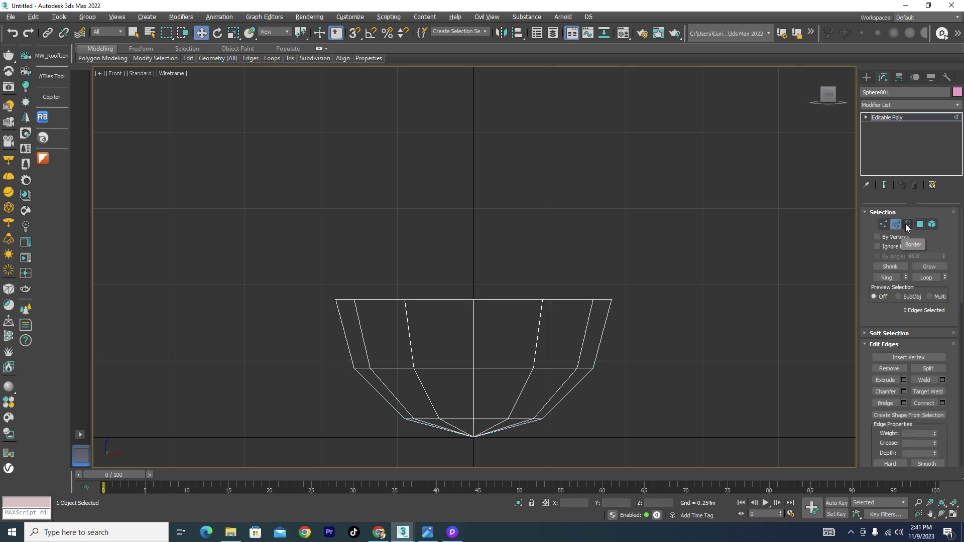
left_click(906, 225)
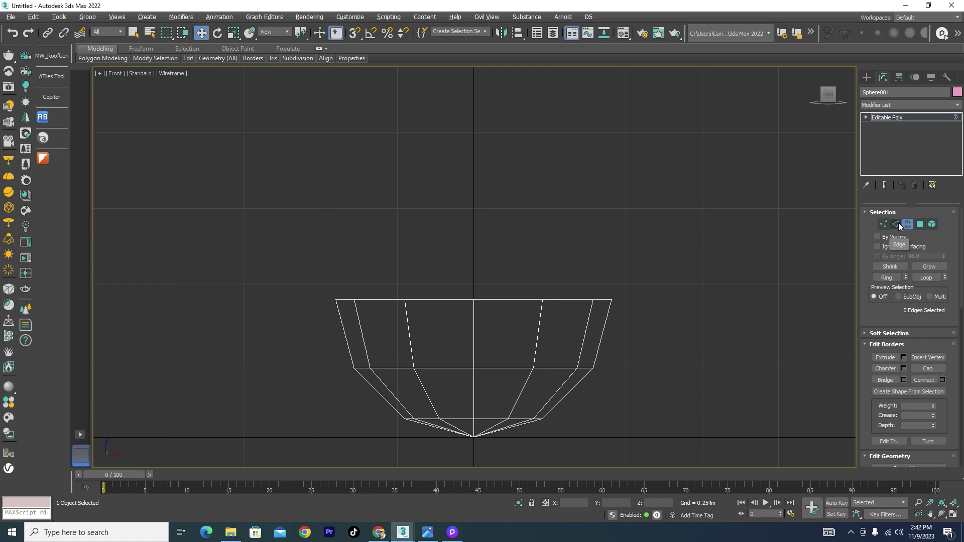
left_click(896, 226)
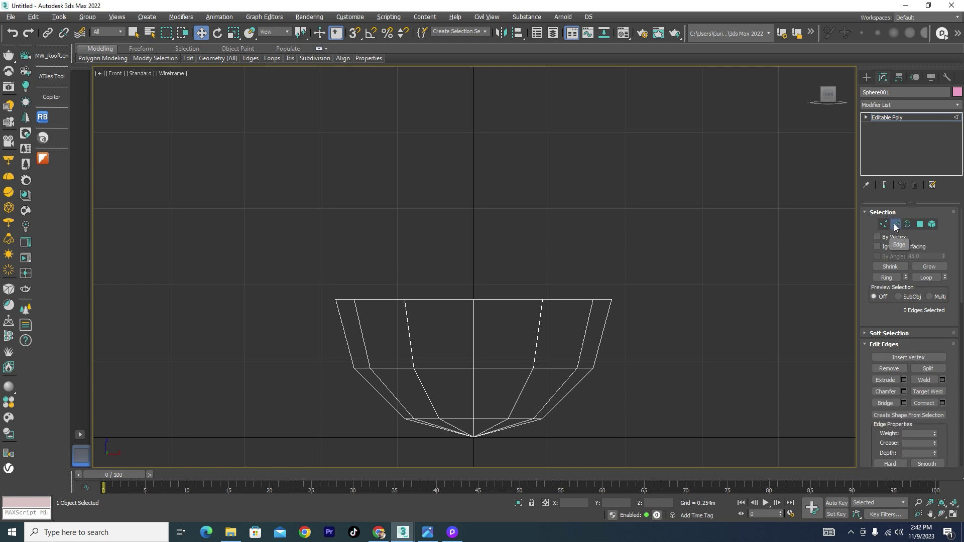
left_click(920, 225)
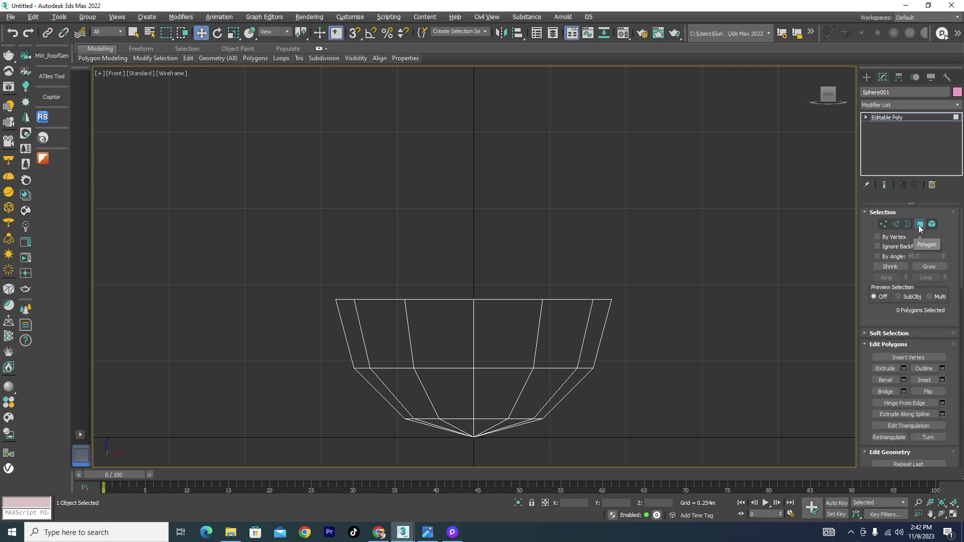
left_click(933, 226)
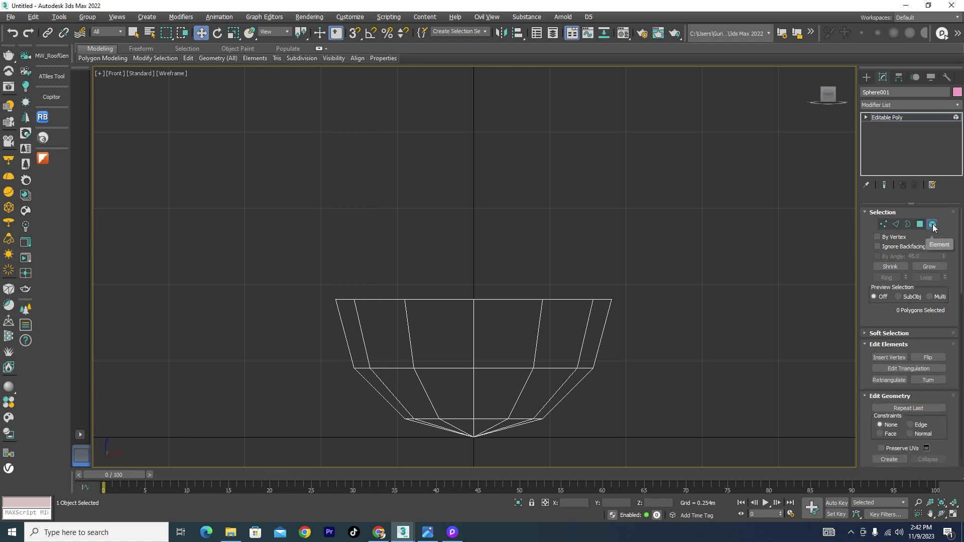
left_click(883, 224)
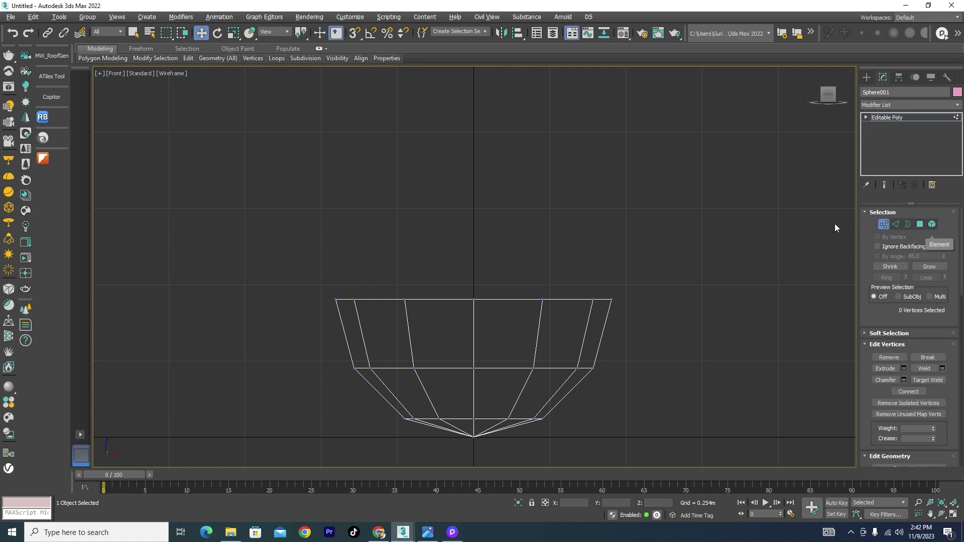
scroll(447, 465, "up", 2)
scroll(448, 465, "up", 4)
Snap the bottom pole vertex up to the lowest ring, set the bowl's Z to 0, then lift it.
left_click(512, 391)
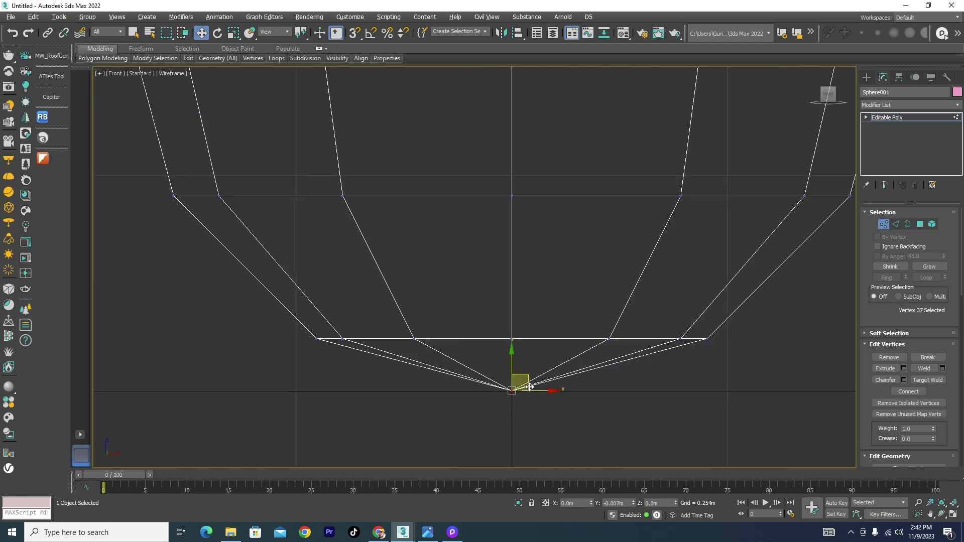
key("s")
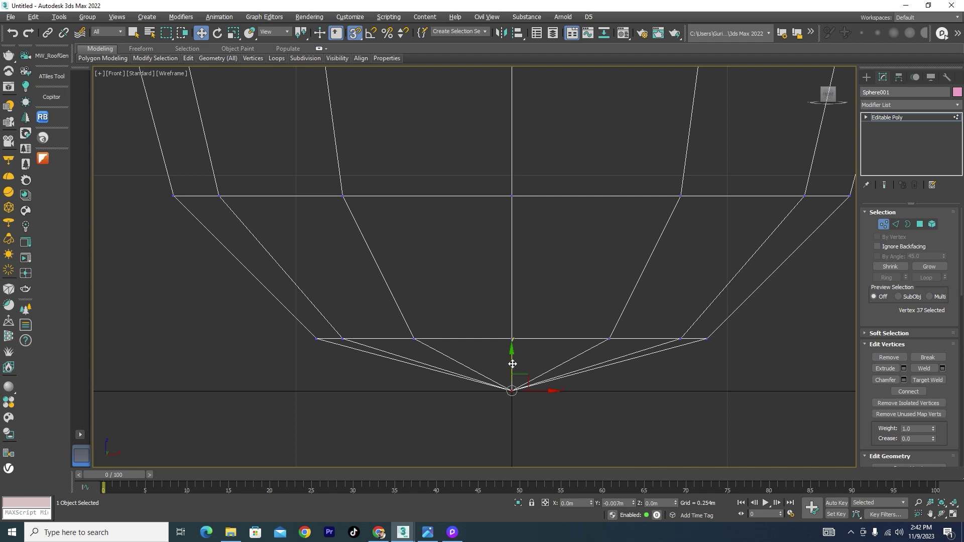
mouse_move(512, 364)
left_mouse_down()
mouse_move(603, 338)
mouse_move(588, 341)
left_mouse_up()
scroll(583, 336, "down", 3)
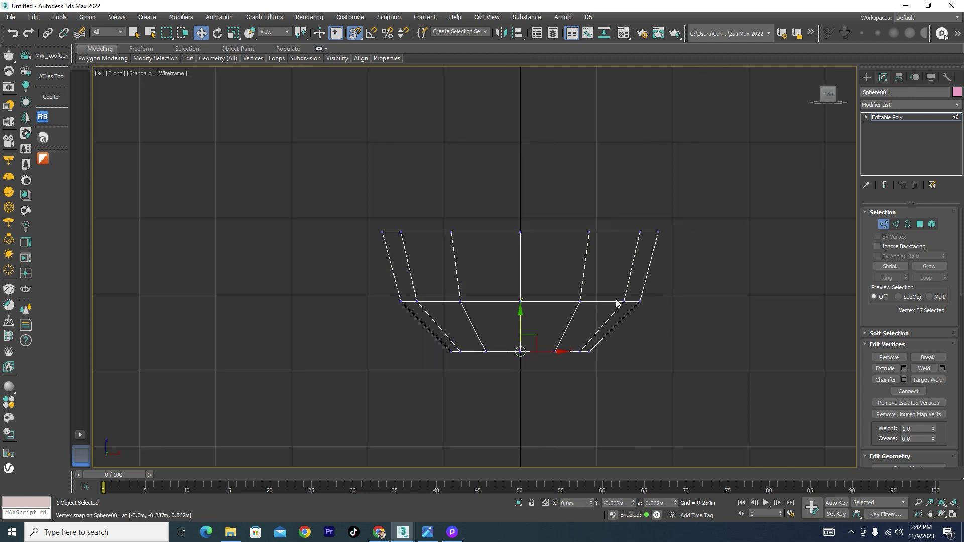
left_click(886, 224)
scroll(522, 367, "up", 2)
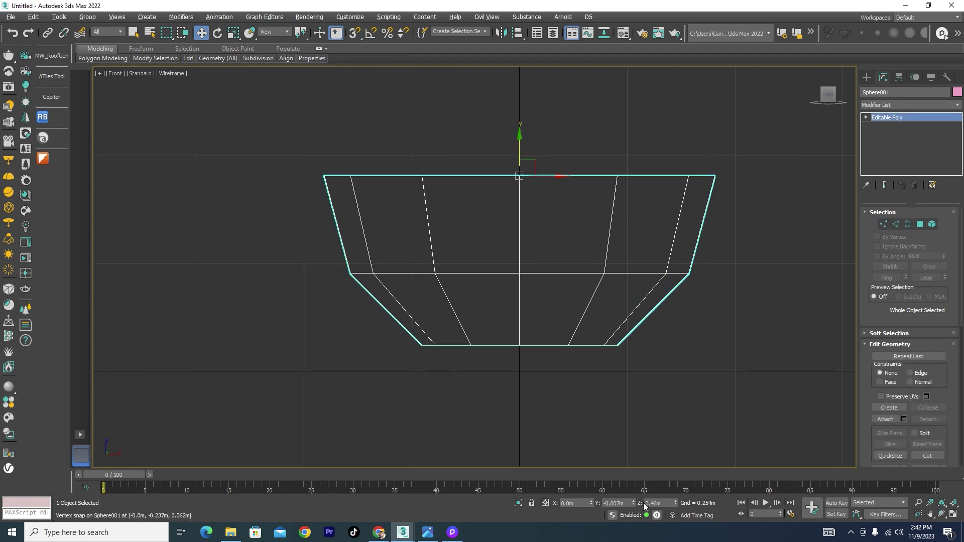
double_click(666, 503)
type("0")
key("Return")
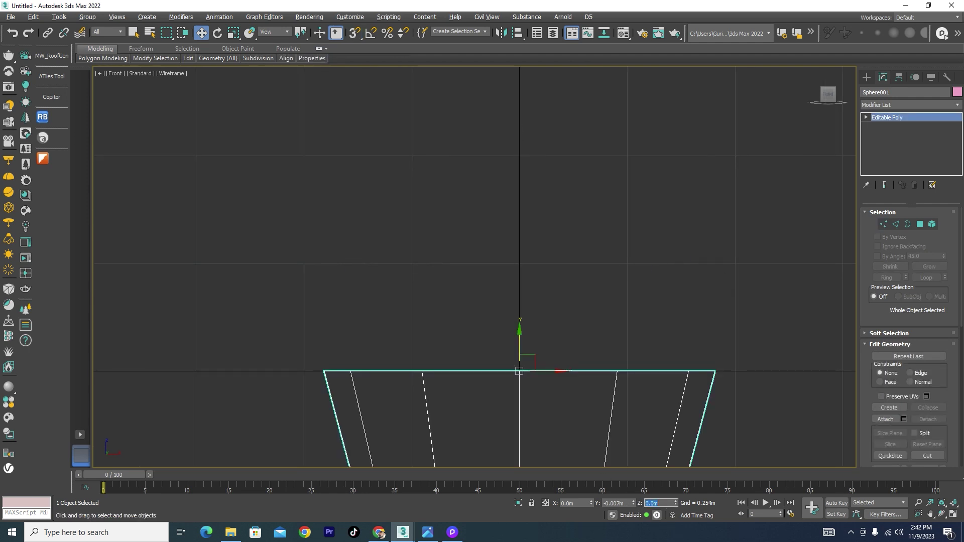
scroll(612, 216, "down", 4)
scroll(614, 261, "up", 2)
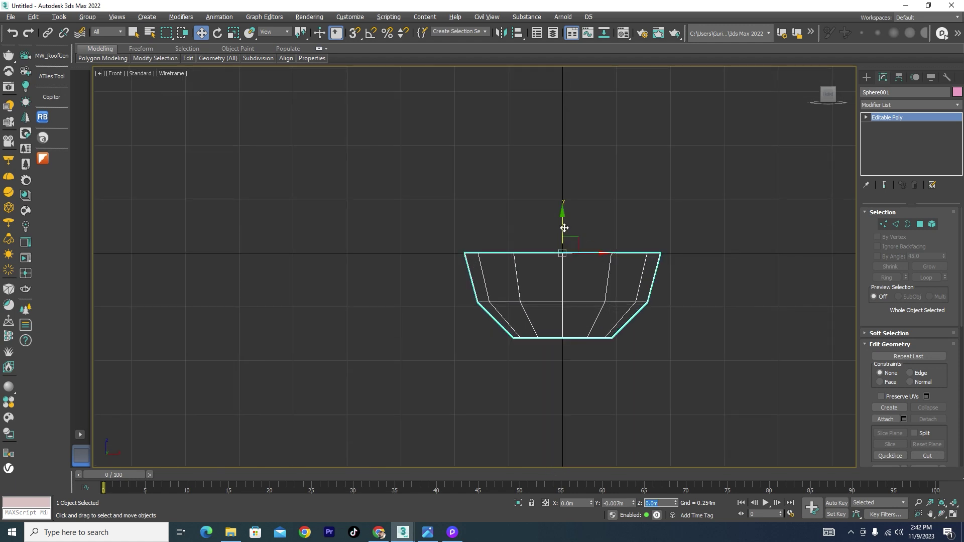
left_click_drag(563, 228, 593, 117)
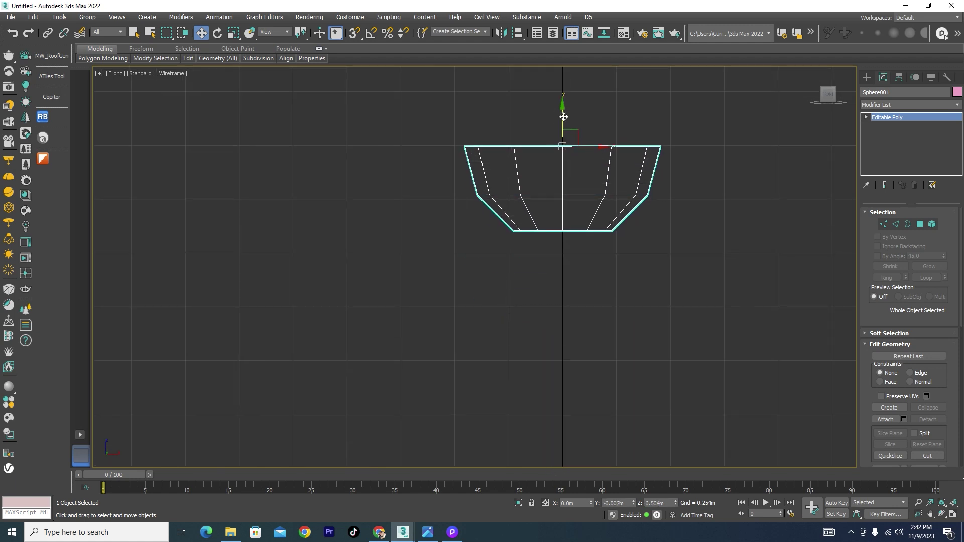
Snap the pivot to the bowl's bottom centre with Affect Pivot Only, then set Z to 0.
left_click(898, 77)
left_click(909, 147)
scroll(531, 150, "up", 3)
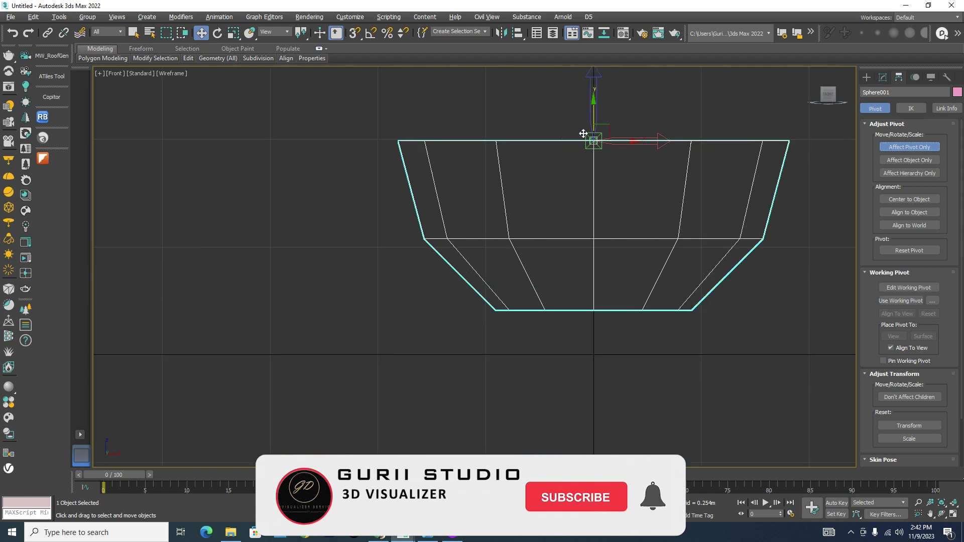
key("s")
left_click_drag(596, 118, 640, 311)
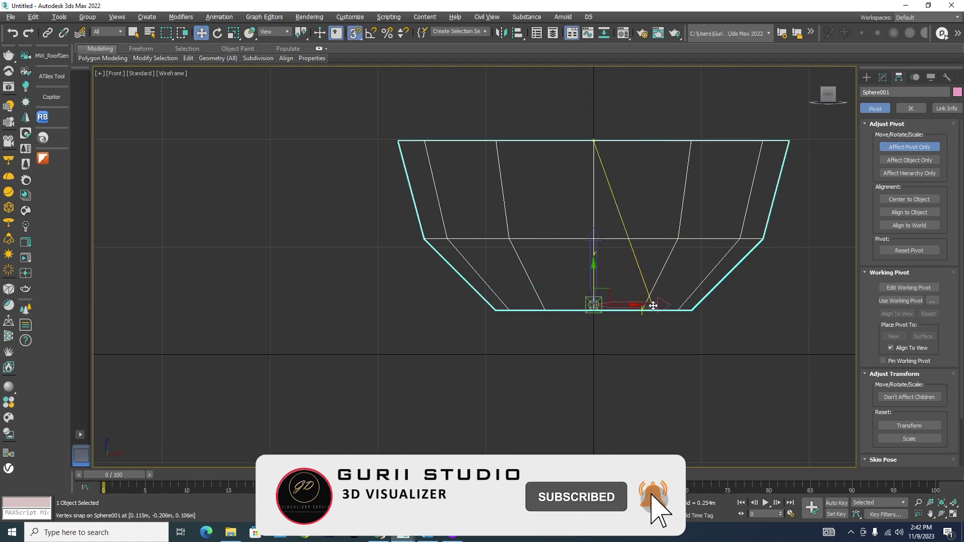
left_click(909, 146)
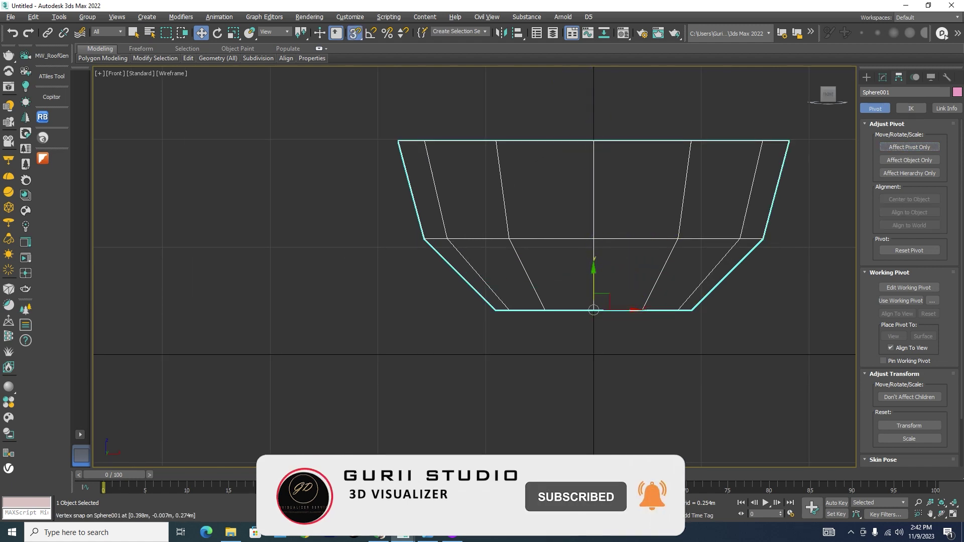
double_click(658, 502)
type("0")
key("Return")
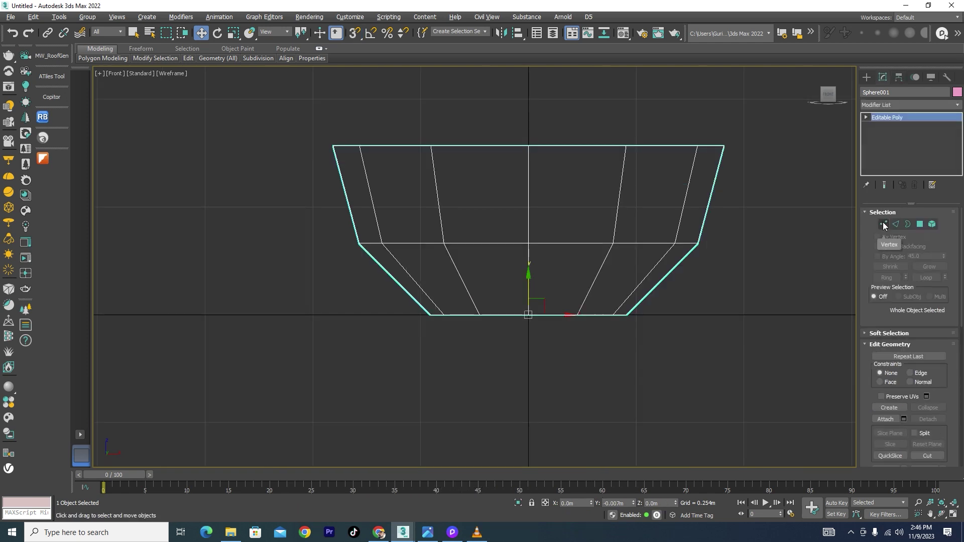
Scale the bowl's bottom vertex ring wider and move the middle ring down toward the base.
left_click(883, 224)
left_click_drag(325, 351, 325, 350)
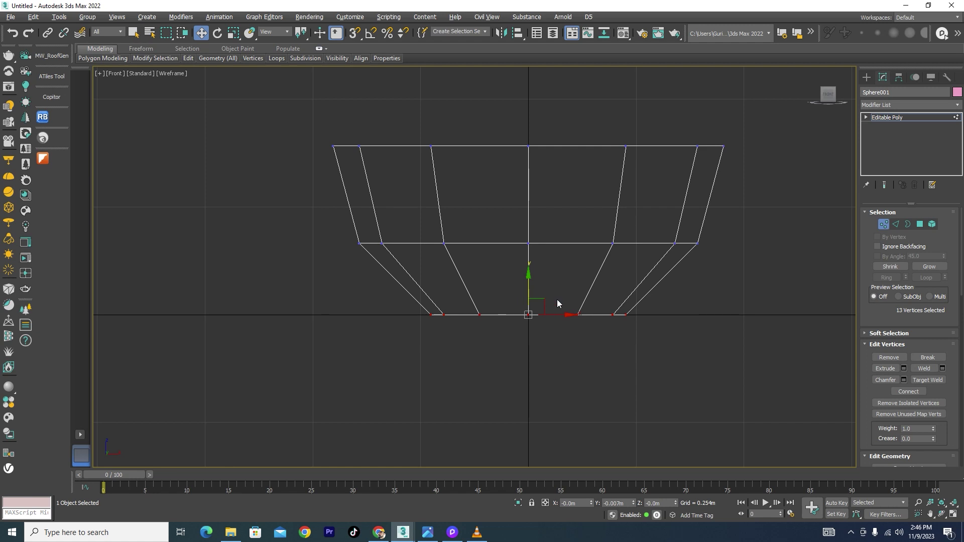
key("r")
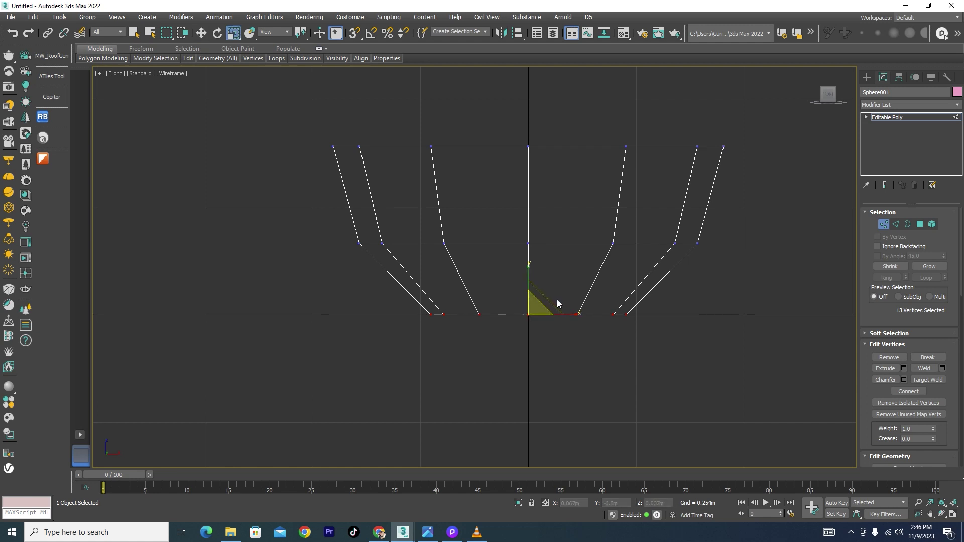
left_click_drag(557, 303, 587, 320)
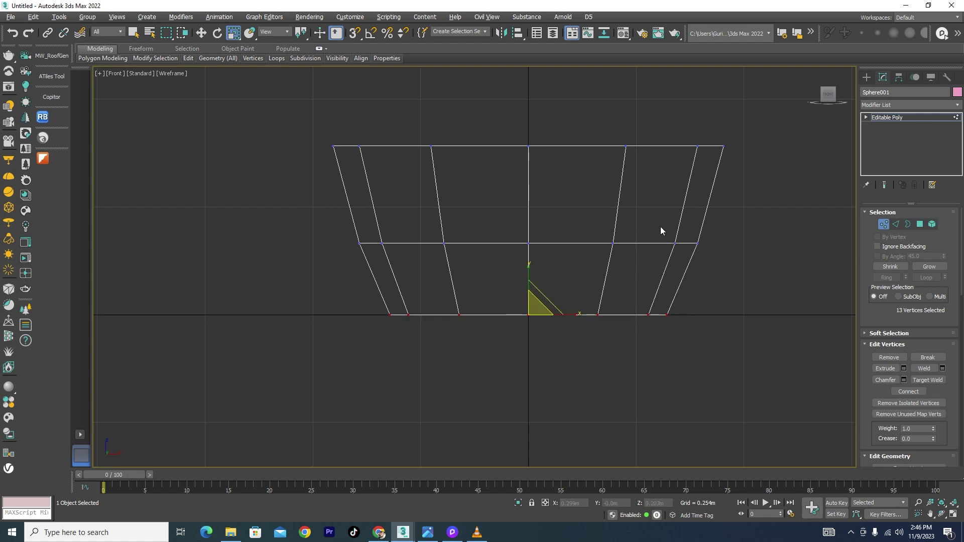
left_click_drag(744, 236, 232, 273)
key("w")
left_click_drag(529, 215, 541, 253)
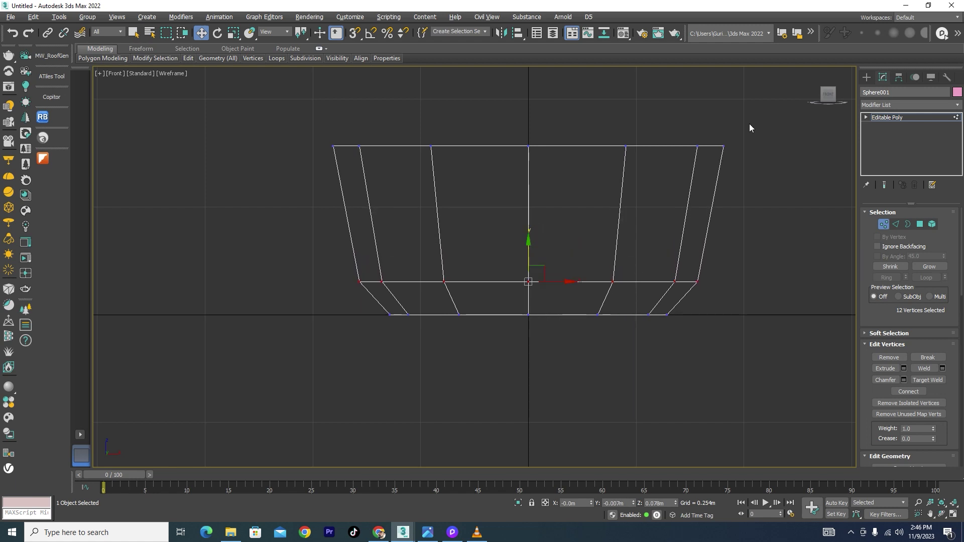
left_click_drag(296, 173, 297, 172)
Rotate the top vertex ring so the rim rises from left to right.
key("e")
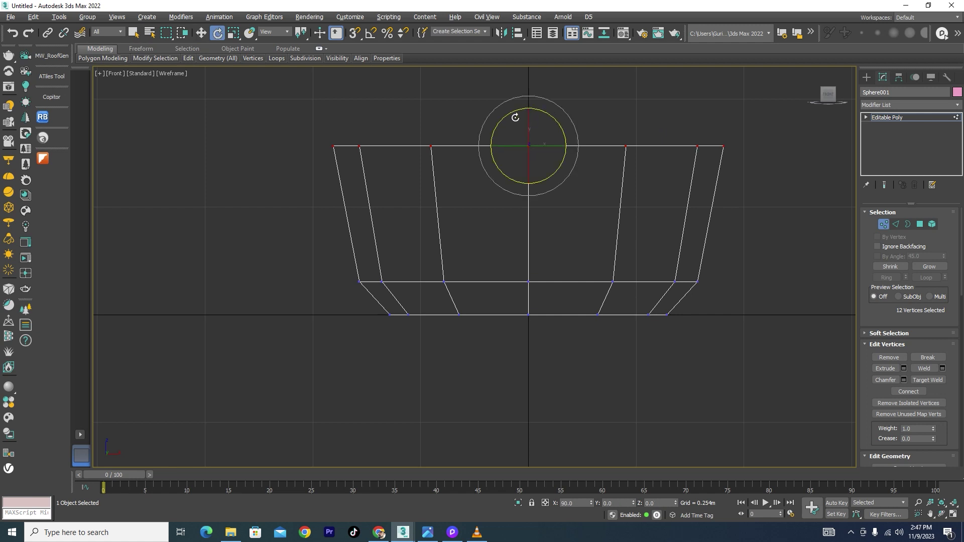
left_click_drag(514, 112, 506, 133)
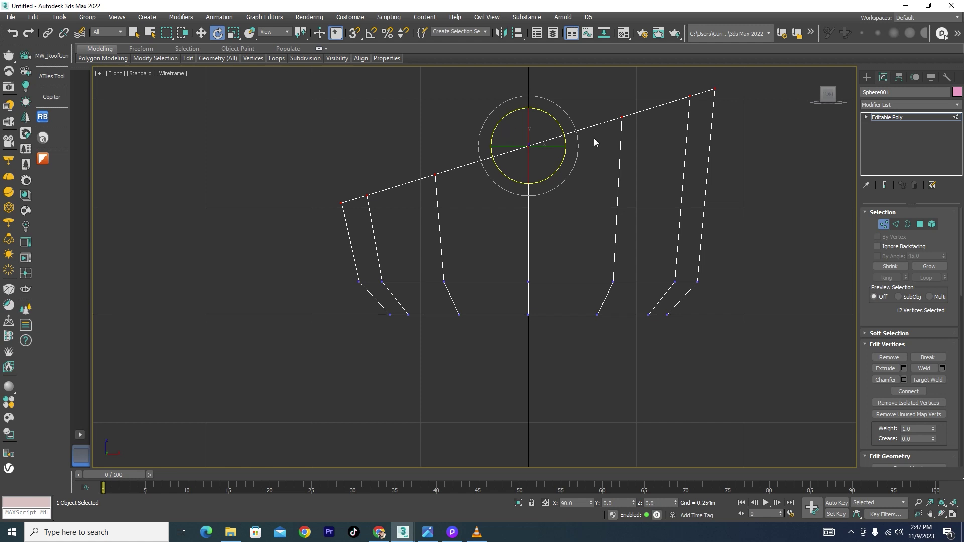
Connect the twelve vertical side edges to add a new edge loop around the walls.
left_click(897, 226)
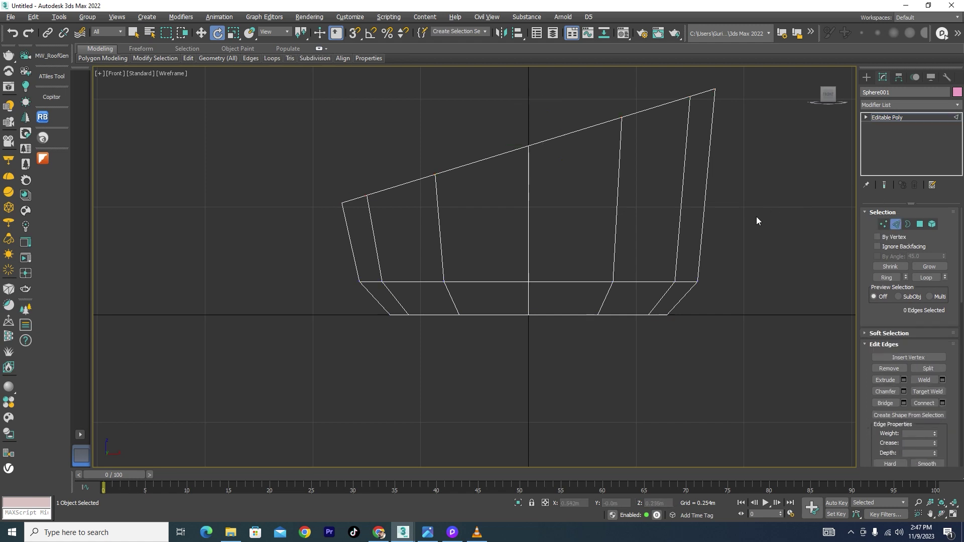
left_click_drag(775, 211, 339, 233)
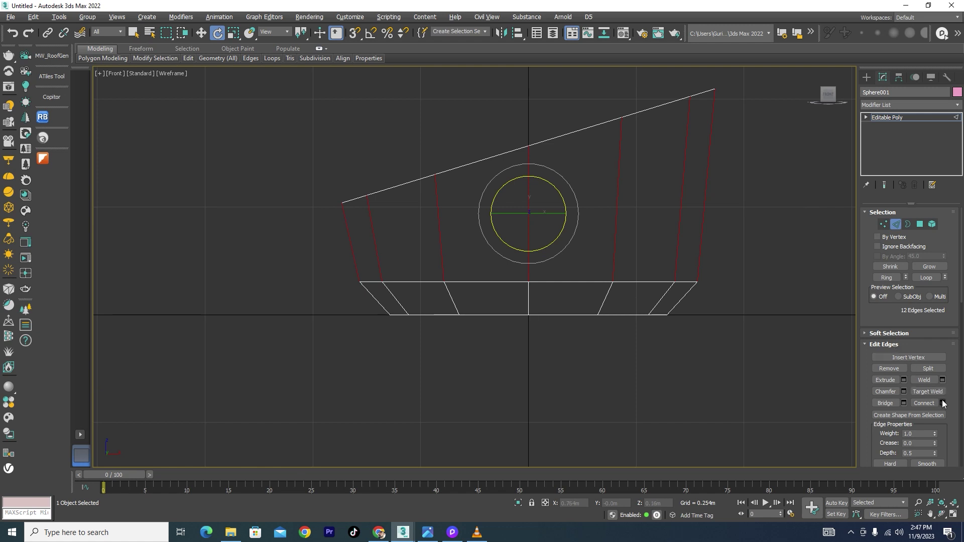
left_click(942, 403)
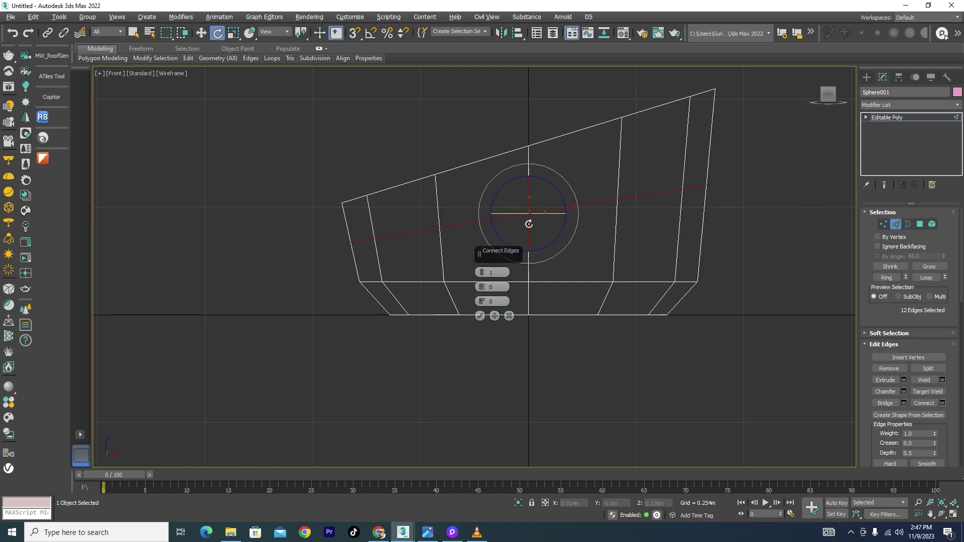
left_click(480, 316)
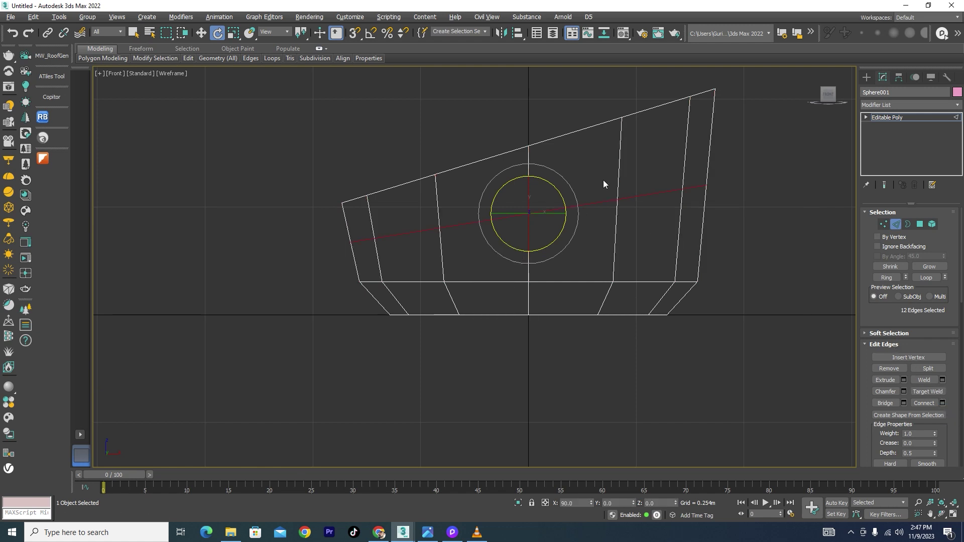
scroll(374, 303, "up", 2)
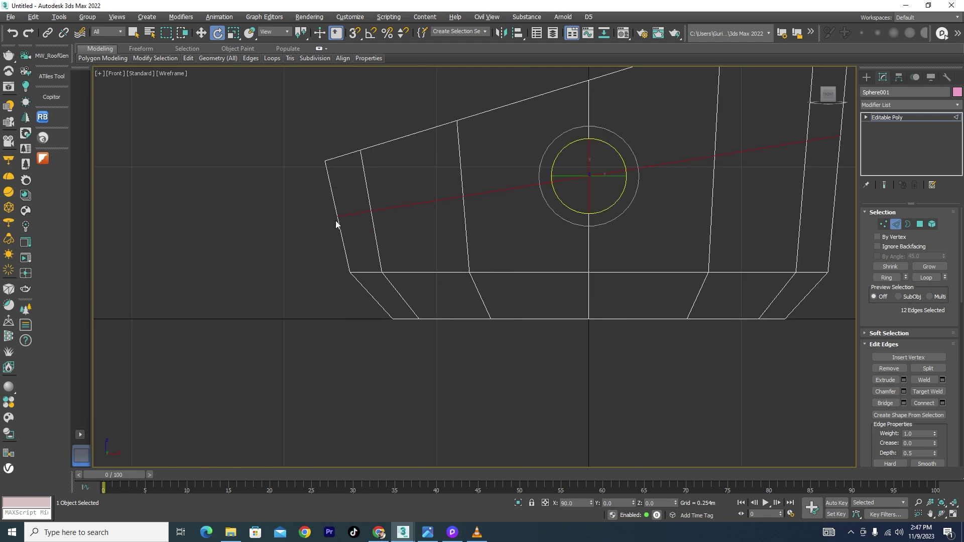
scroll(337, 224, "down", 4)
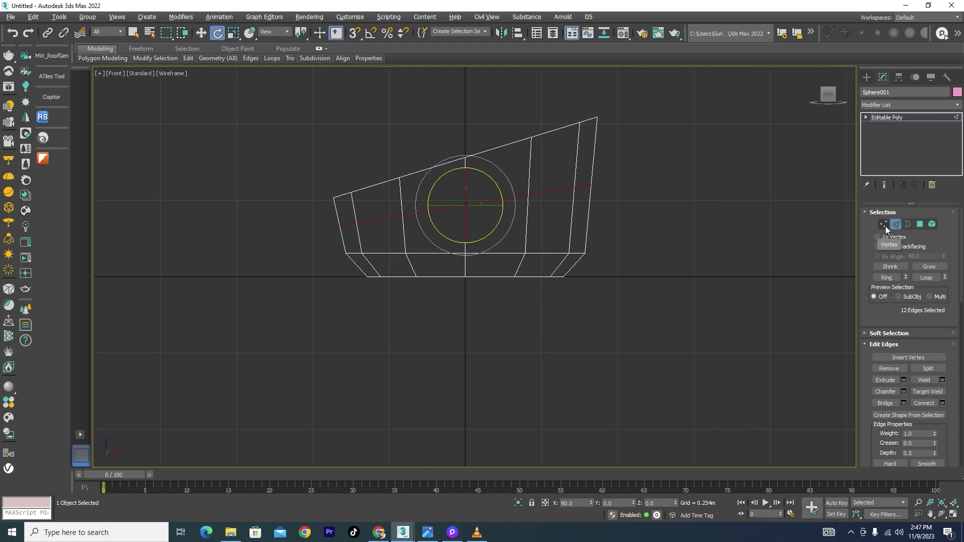
left_click(883, 224, "ctrl")
scroll(481, 248, "up", 2)
Scale the bottom row and the new middle ring of vertices outward so the sides bulge.
left_click_drag(640, 267, 251, 273)
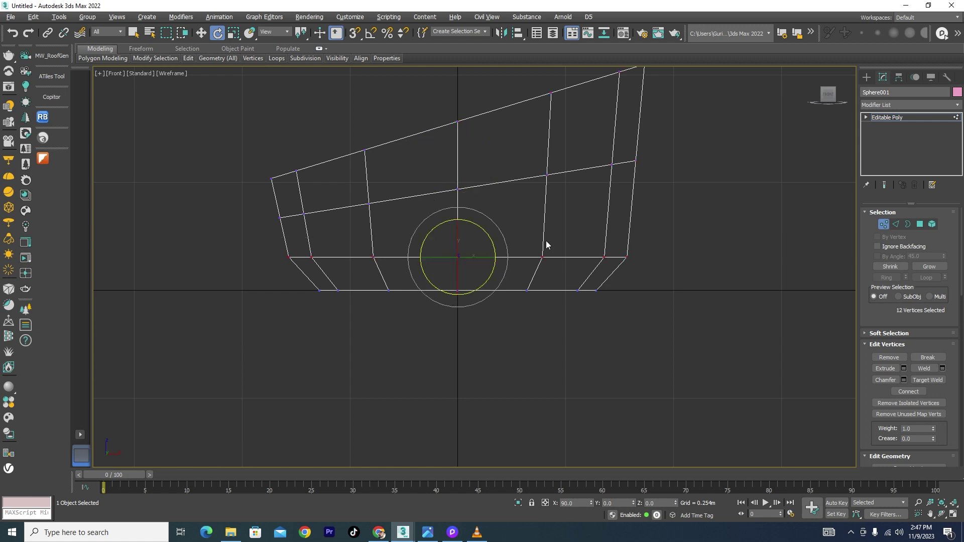
key("r")
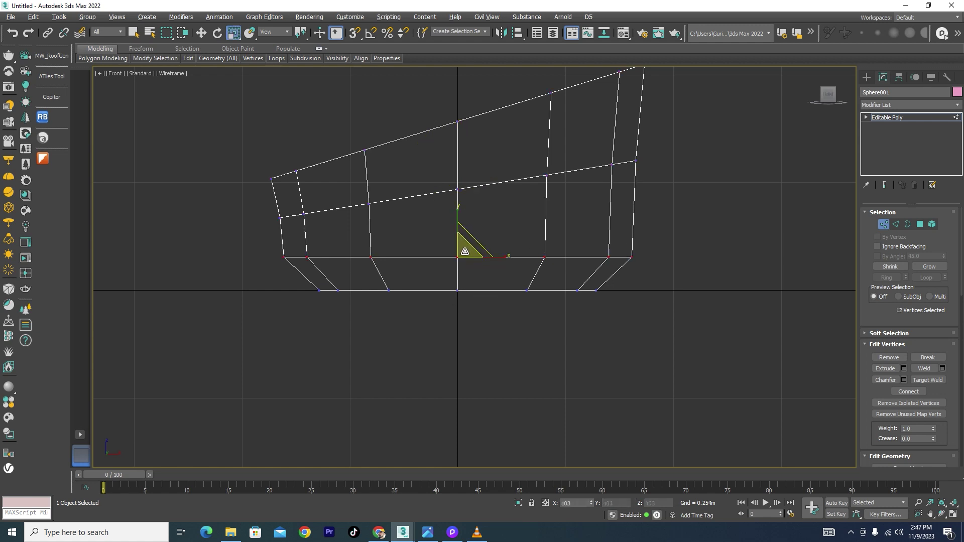
left_click_drag(464, 256, 464, 250)
left_click_drag(506, 183, 489, 187)
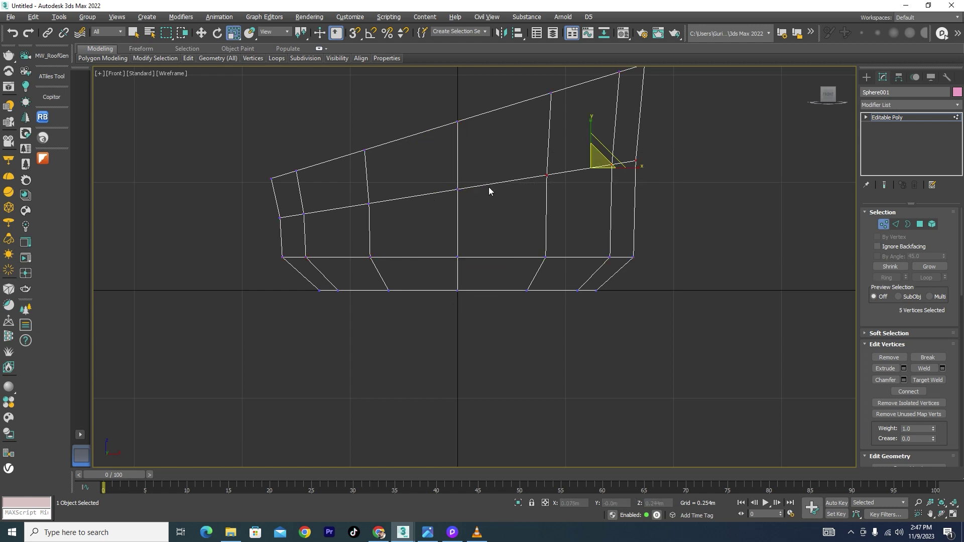
left_click_drag(544, 210, 323, 215, "ctrl")
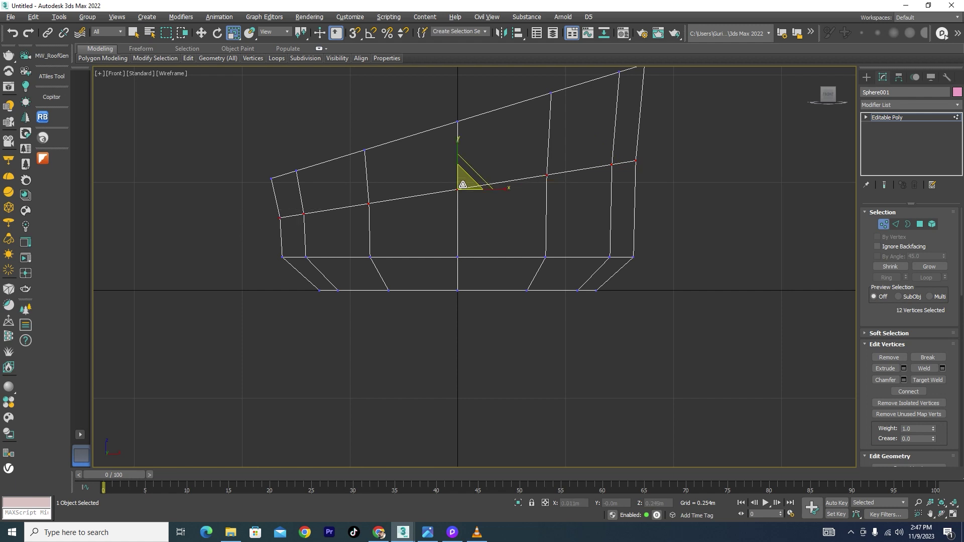
left_click_drag(460, 185, 460, 173)
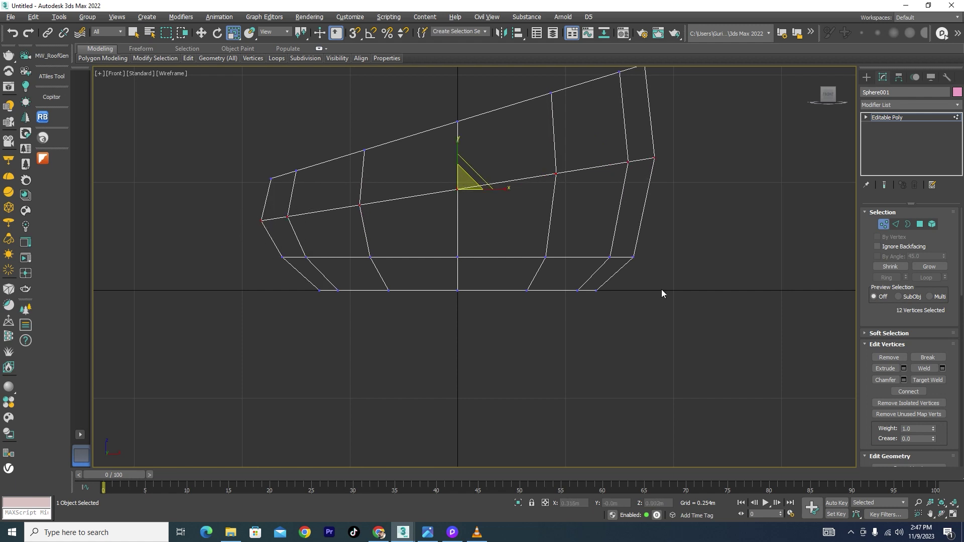
left_click_drag(644, 279, 304, 323)
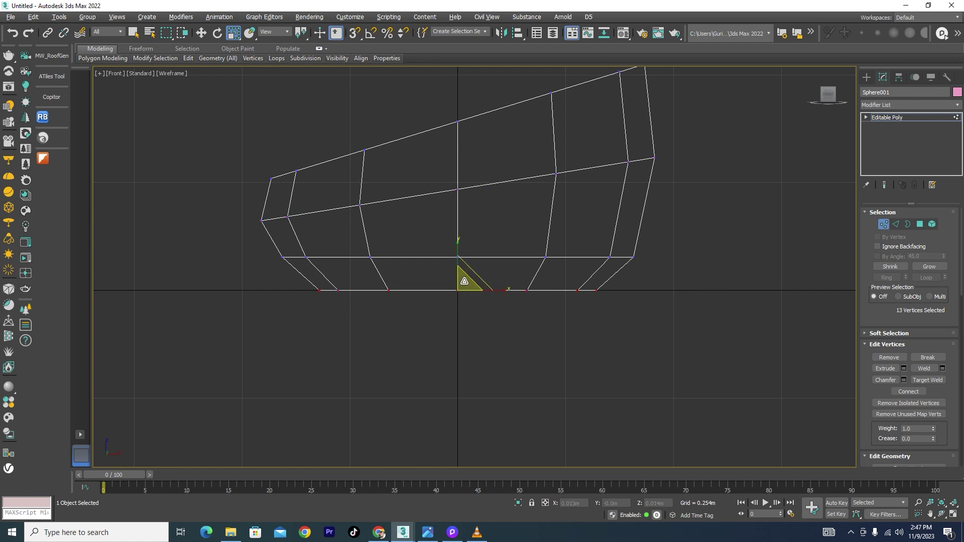
left_click_drag(465, 286, 465, 283)
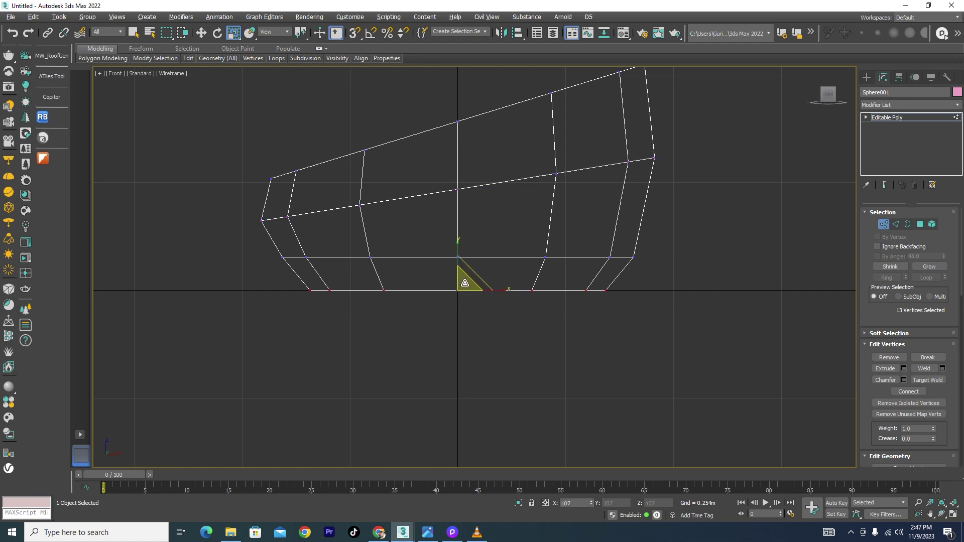
Switch to a shaded 3D view of the bowl and select its top border loop.
left_click(883, 224)
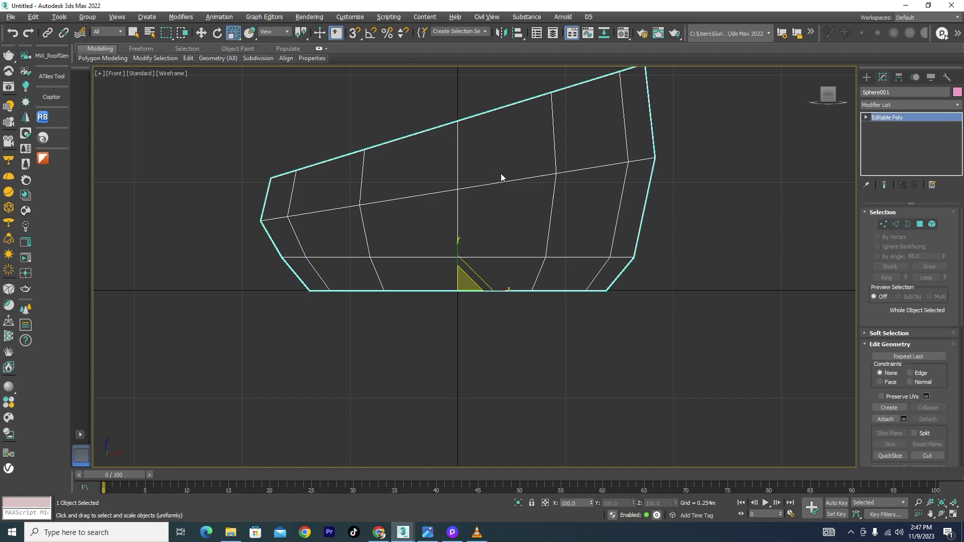
middle_click_drag(513, 206, 586, 226, "alt")
key("F3")
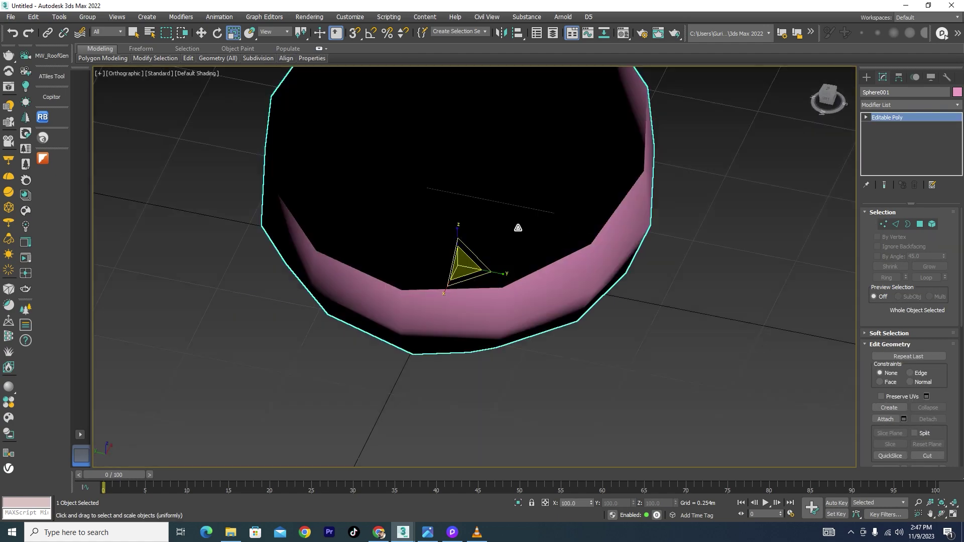
mouse_move(556, 255)
middle_mouse_down("alt")
mouse_move(544, 245)
mouse_move(639, 252)
mouse_move(510, 248)
middle_mouse_up("alt")
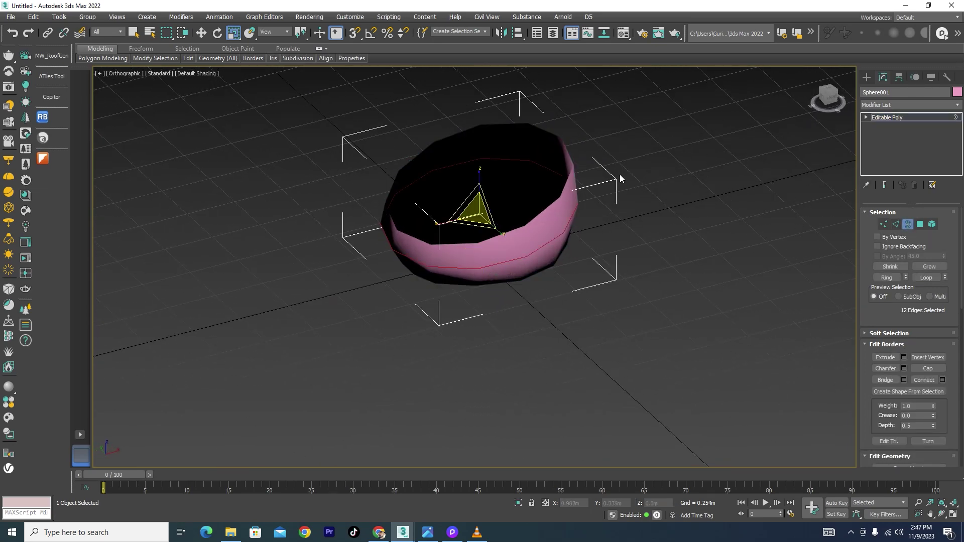
scroll(582, 194, "up", 2)
key("ctrl+z")
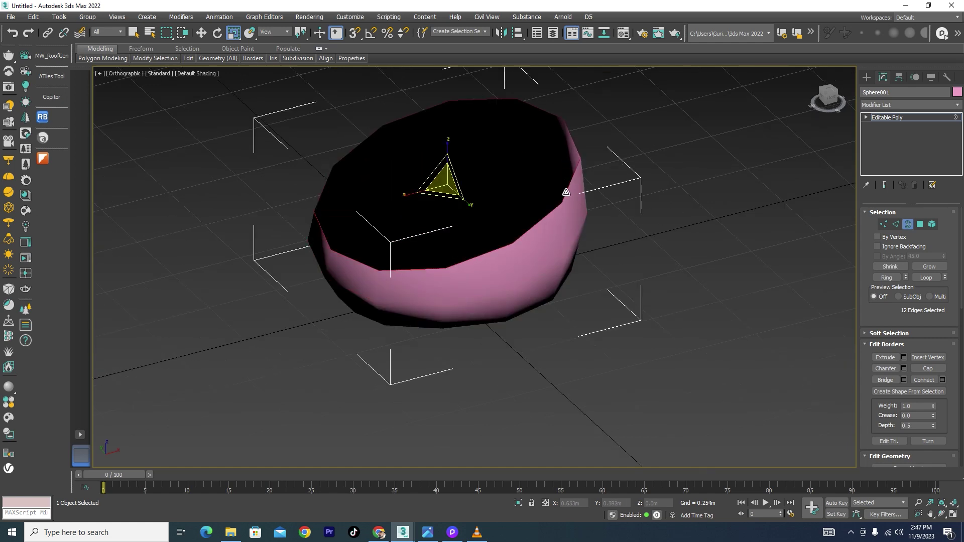
middle_click_drag(570, 170, 553, 161, "alt")
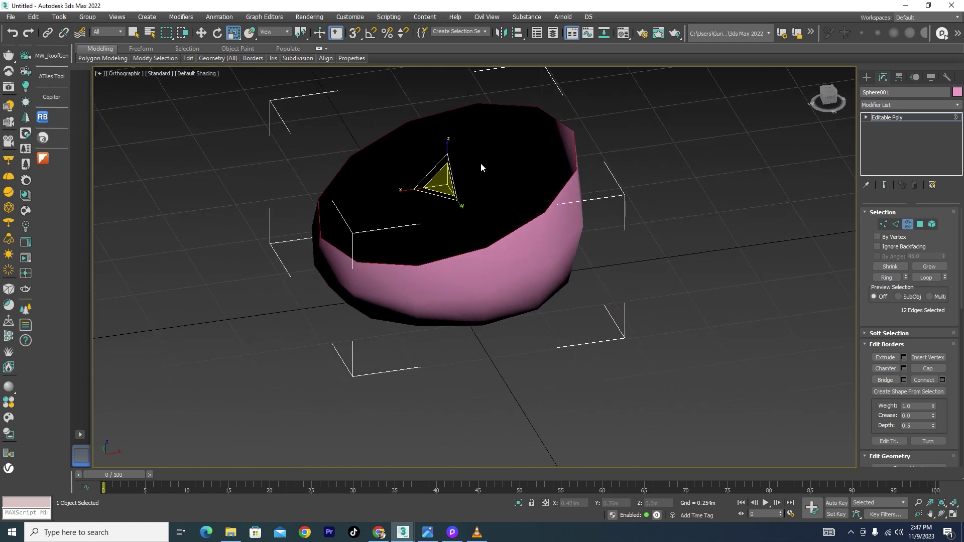
scroll(451, 181, "up", 2)
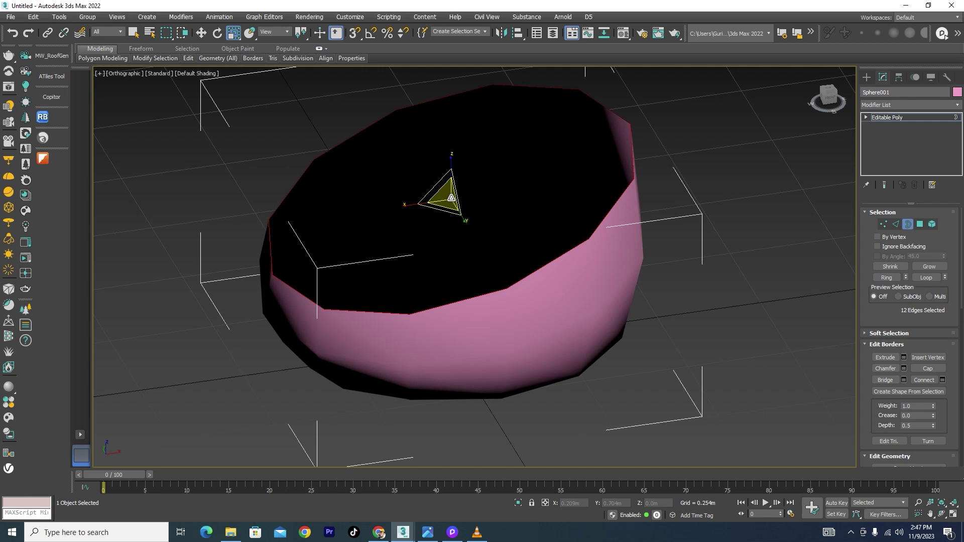
Scale the top border inward to about 84% and move it down into the bowl.
left_click_drag(451, 198, 457, 206, "shift")
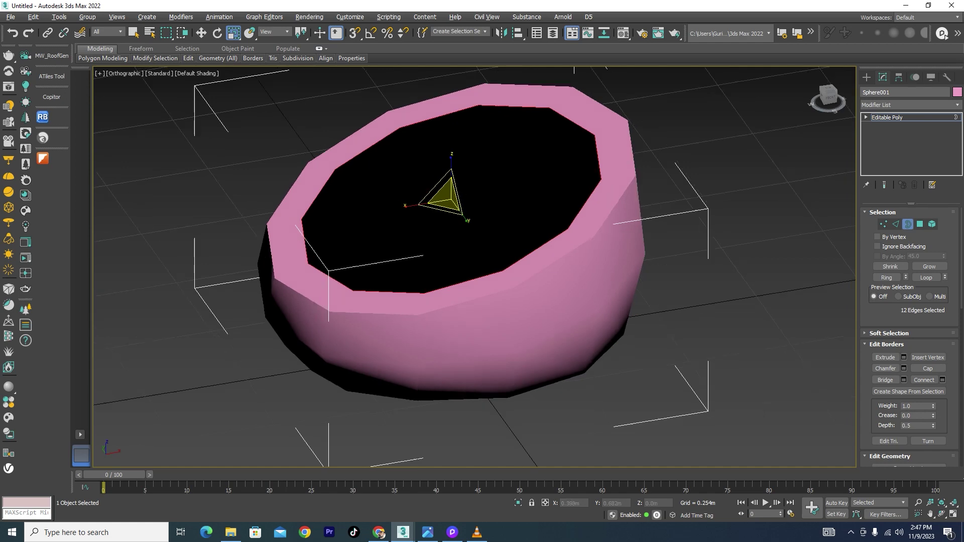
middle_click_drag(547, 210, 452, 213, "alt")
key("w")
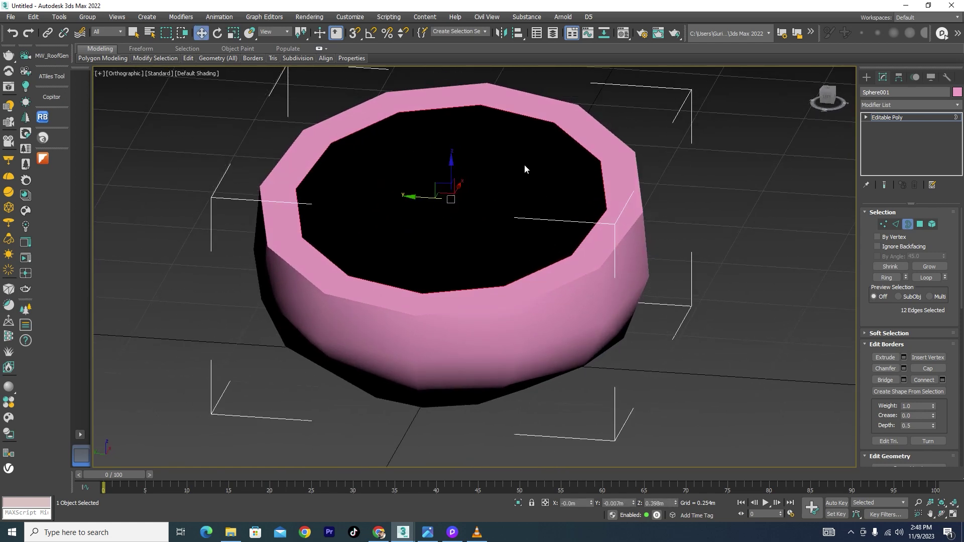
mouse_move(449, 168)
left_mouse_down("shift")
mouse_move(460, 218)
mouse_move(480, 236)
left_mouse_up("shift")
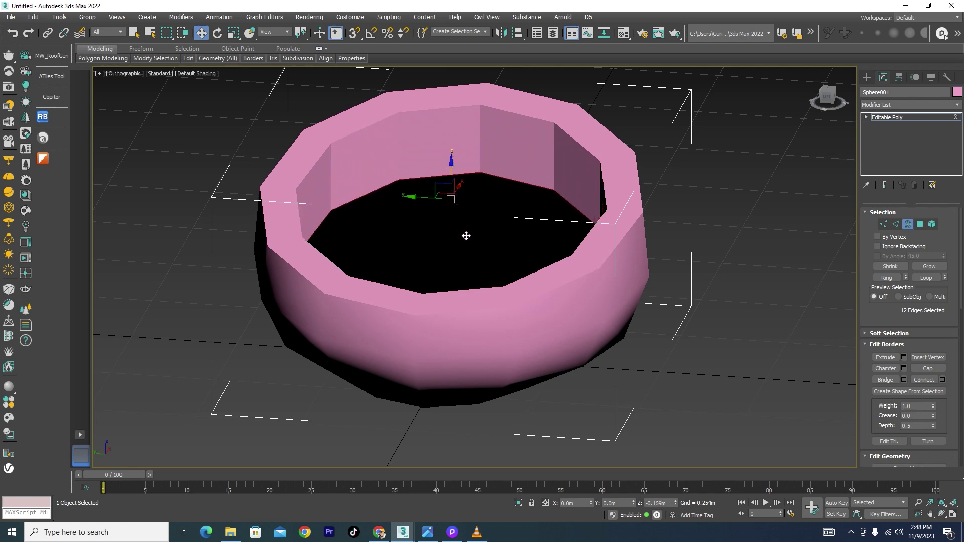
mouse_move(520, 196)
middle_mouse_down("alt")
mouse_move(402, 198)
mouse_move(361, 224)
mouse_move(377, 209)
middle_mouse_up("alt")
Cap the inner bottom border of the bowl with a flat floor face.
key("f")
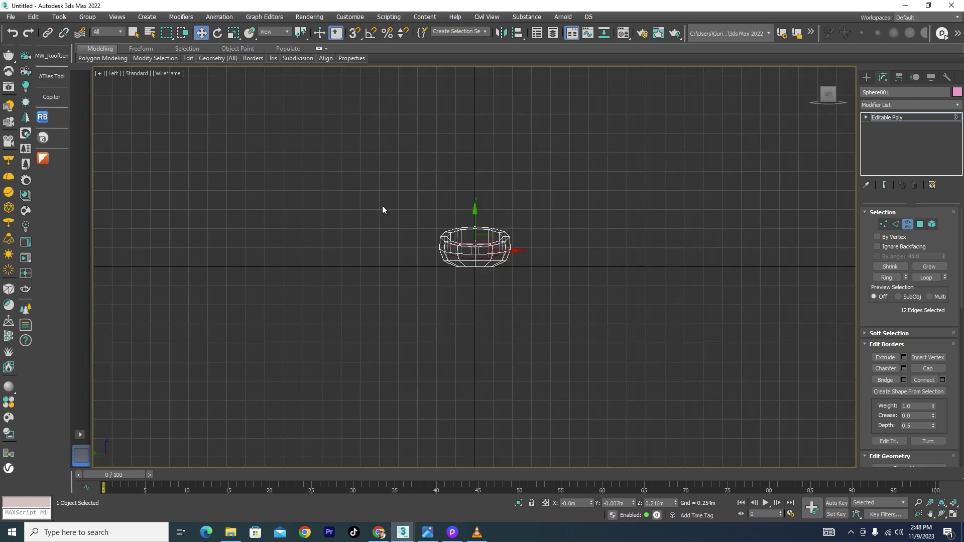
key("F3")
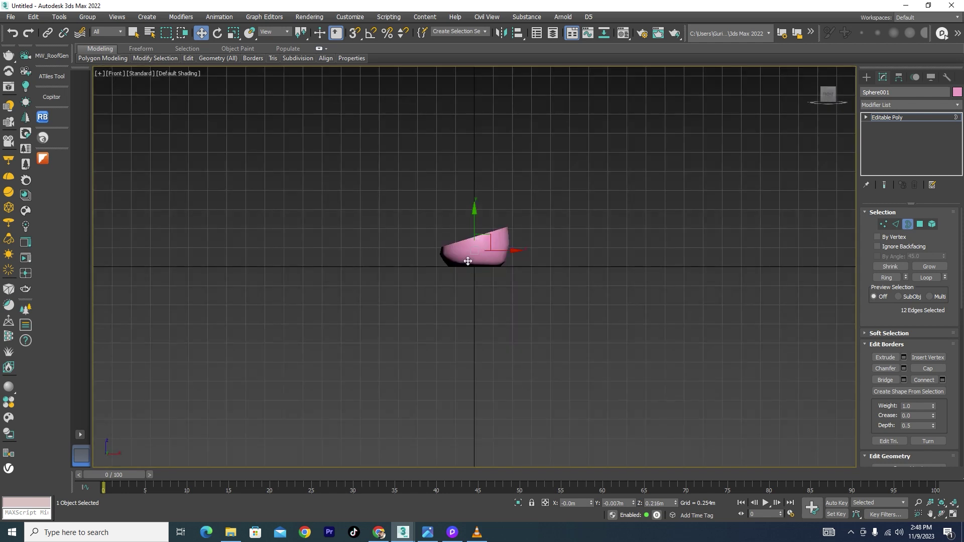
key("F3")
scroll(459, 258, "up", 5)
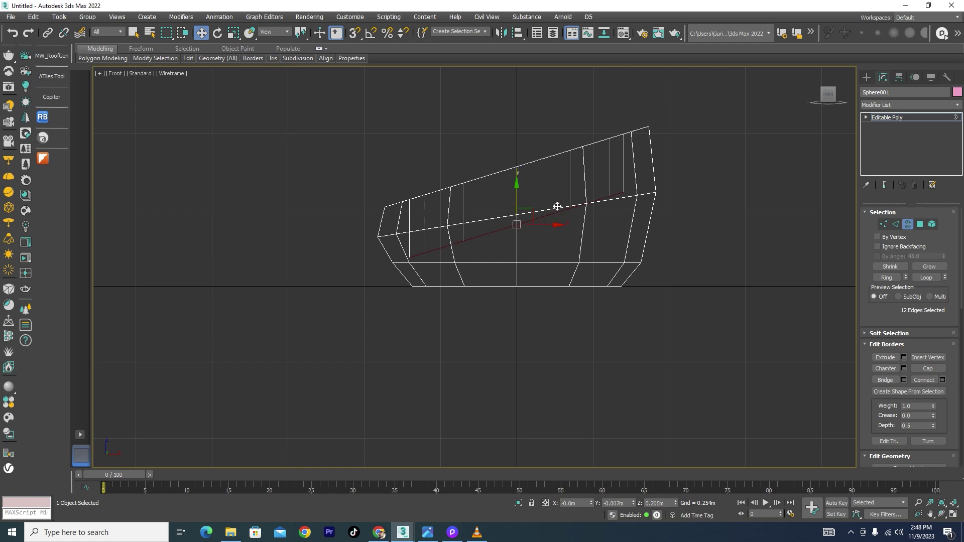
middle_click_drag(557, 207, 641, 240, "alt")
key("F3")
scroll(555, 207, "up", 5)
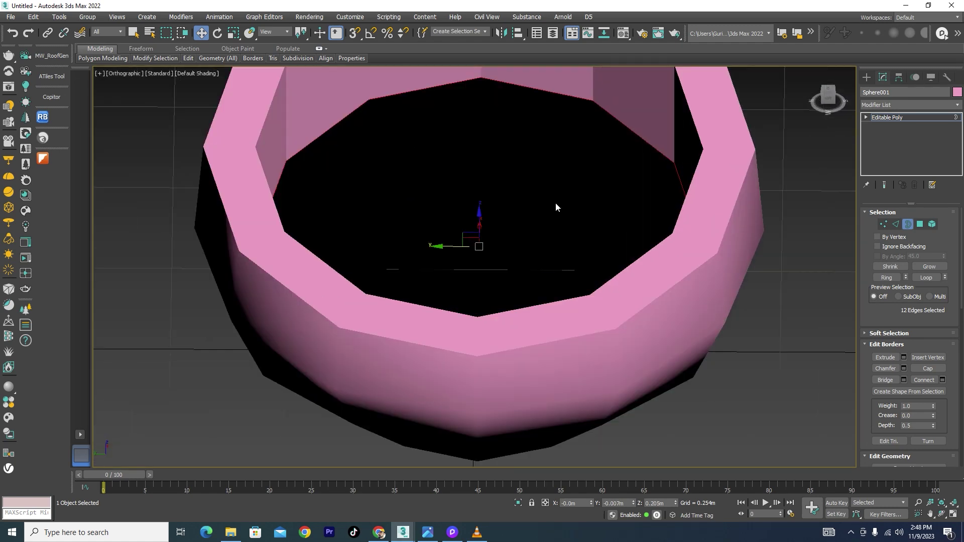
left_click(933, 366)
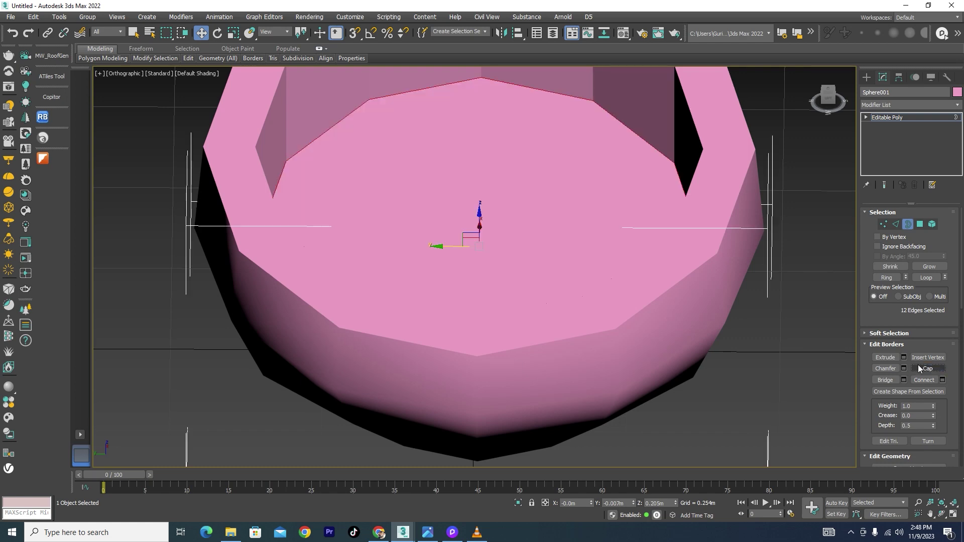
Turn on Edged Faces so mesh edges show on the shaded bowl.
scroll(462, 239, "down", 3)
middle_click_drag(442, 236, 569, 247, "alt")
mouse_move(458, 228)
middle_mouse_down("alt")
mouse_move(502, 288)
mouse_move(478, 269)
mouse_move(491, 291)
mouse_move(465, 242)
mouse_move(555, 268)
mouse_move(531, 264)
mouse_move(492, 160)
middle_mouse_up("alt")
key("F4")
scroll(492, 160, "up", 5)
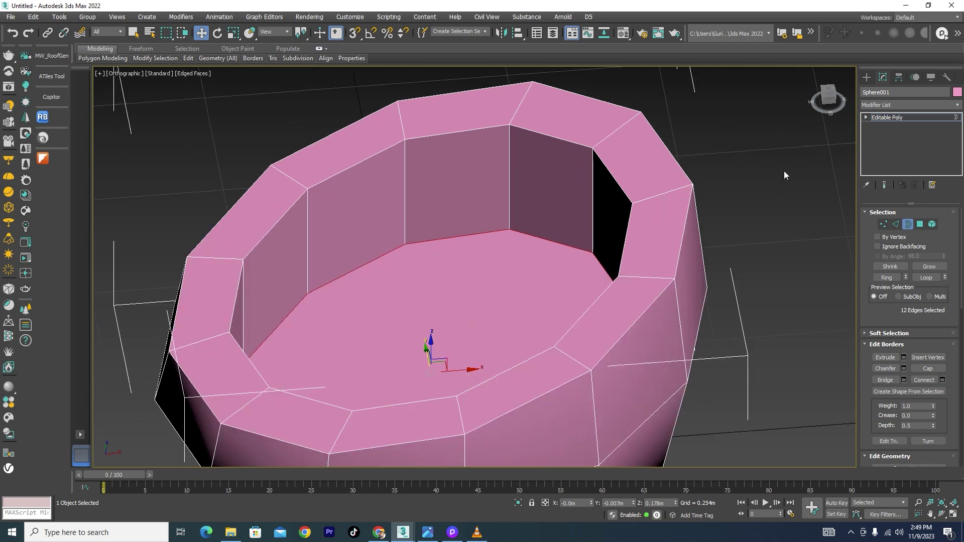
Add a horizontal edge loop around the inner walls using Ring and Connect.
left_click(897, 224)
left_click(509, 177)
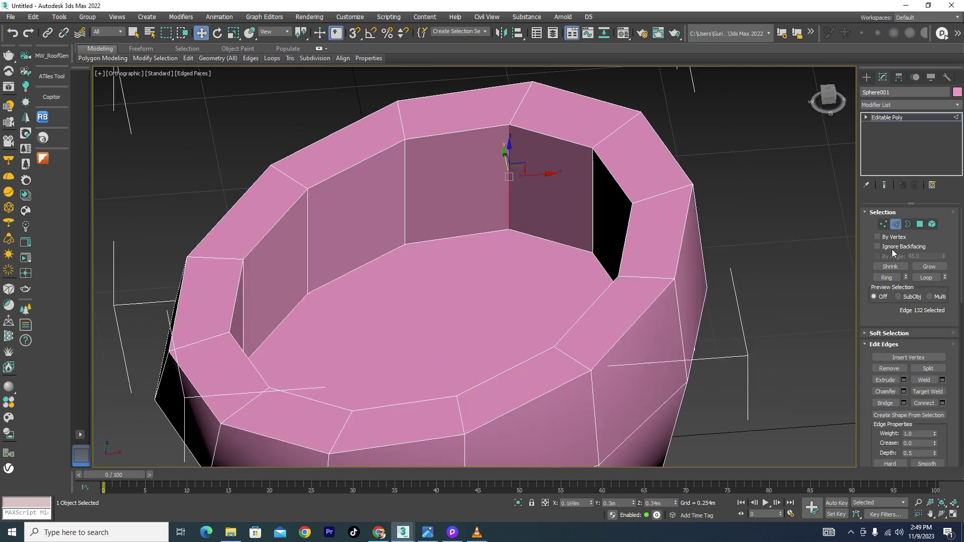
left_click(883, 279)
mouse_move(490, 291)
middle_mouse_down("alt")
mouse_move(209, 270)
mouse_move(471, 301)
mouse_move(568, 273)
mouse_move(589, 285)
middle_mouse_up("alt")
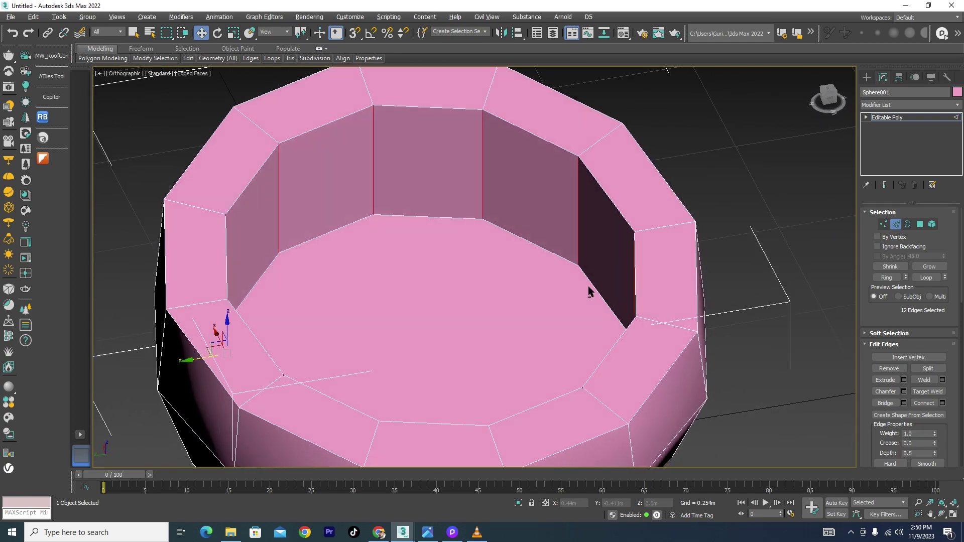
left_click(942, 404)
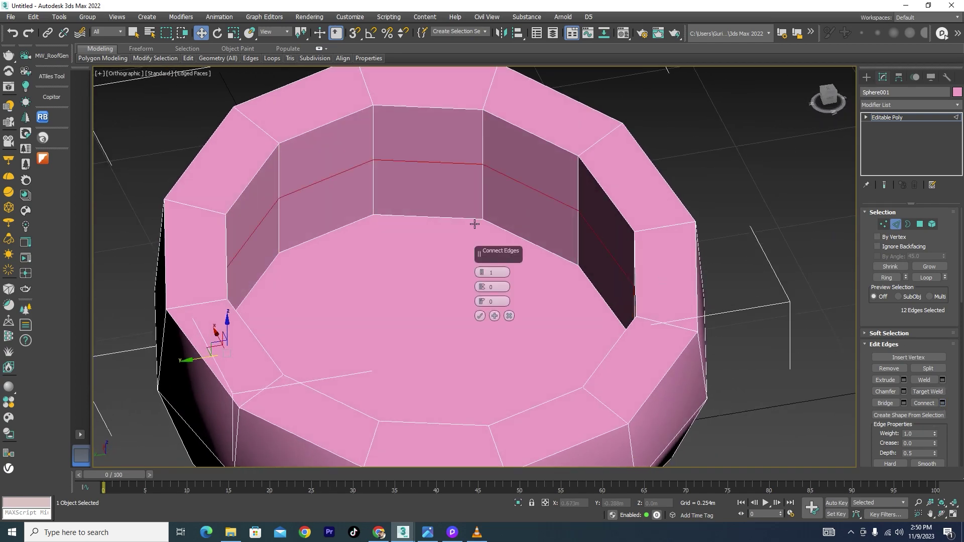
left_click(480, 316)
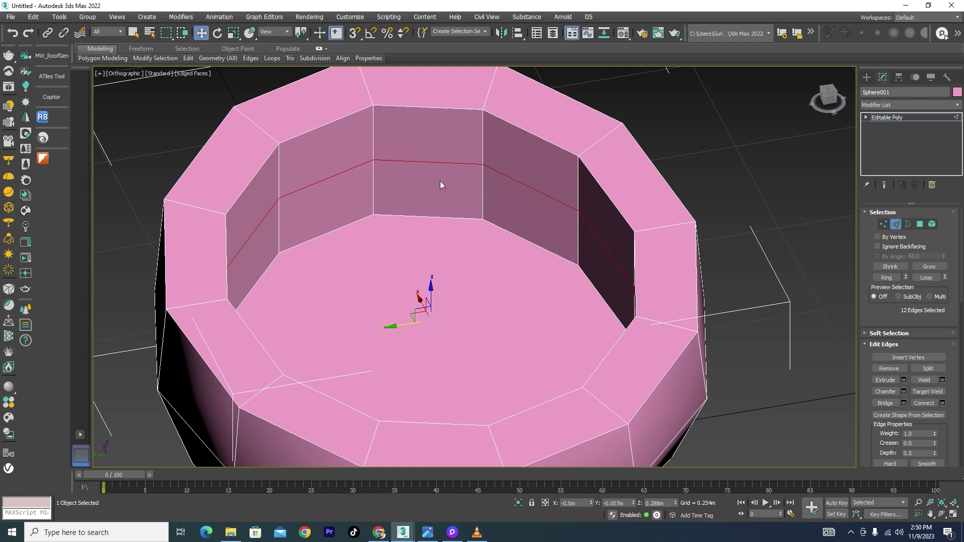
Lower the new inner loop toward the floor and scale it slightly inward.
key("r")
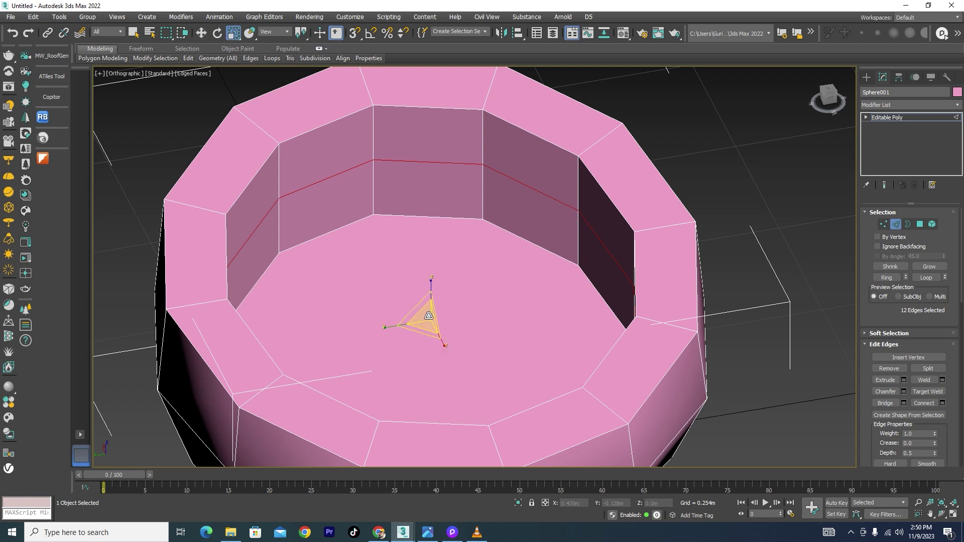
left_click_drag(430, 315, 432, 319)
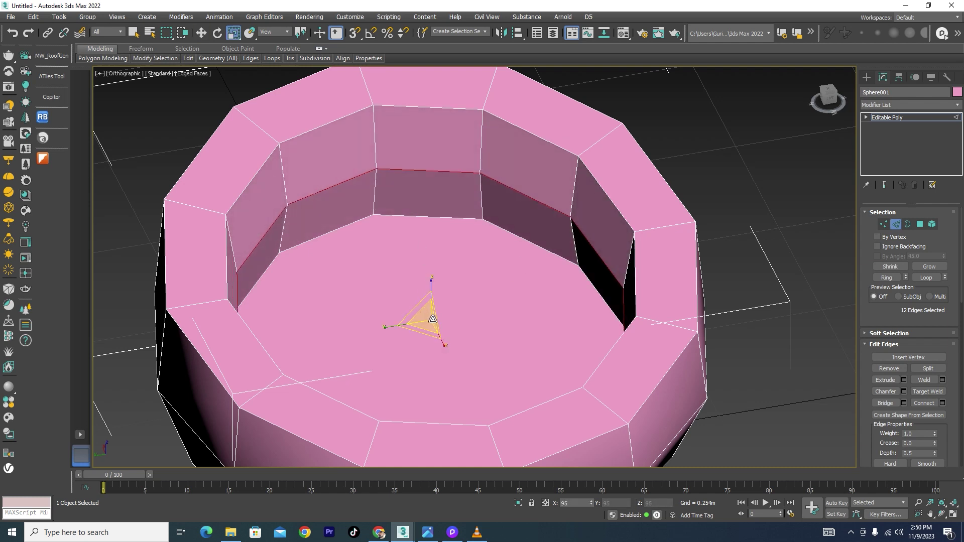
key("w")
middle_click_drag(462, 260, 466, 251, "alt")
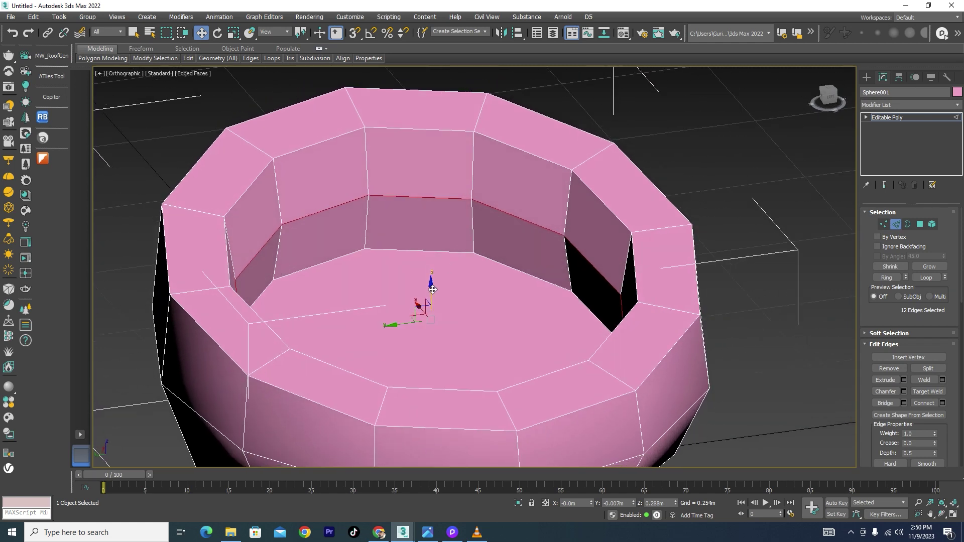
left_click_drag(433, 290, 443, 317)
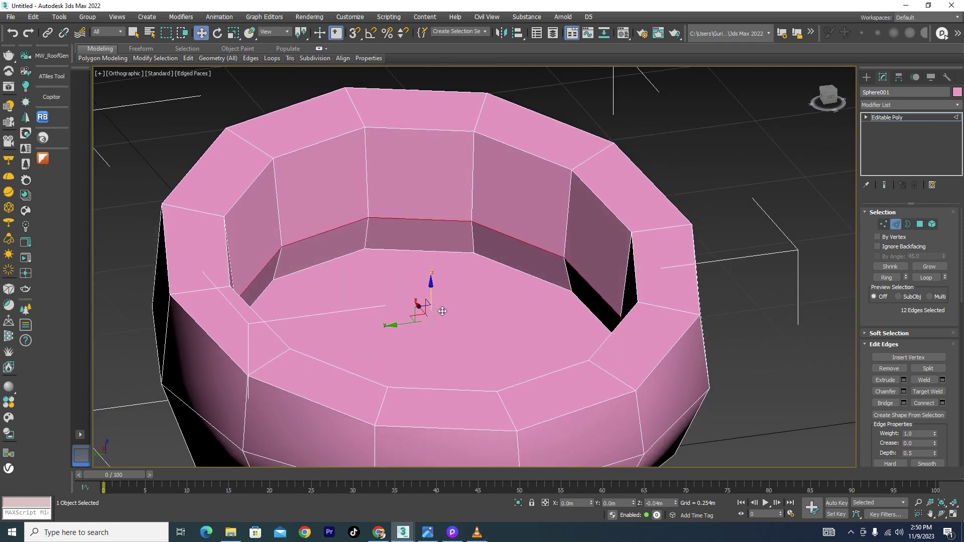
middle_click_drag(478, 206, 468, 203, "alt")
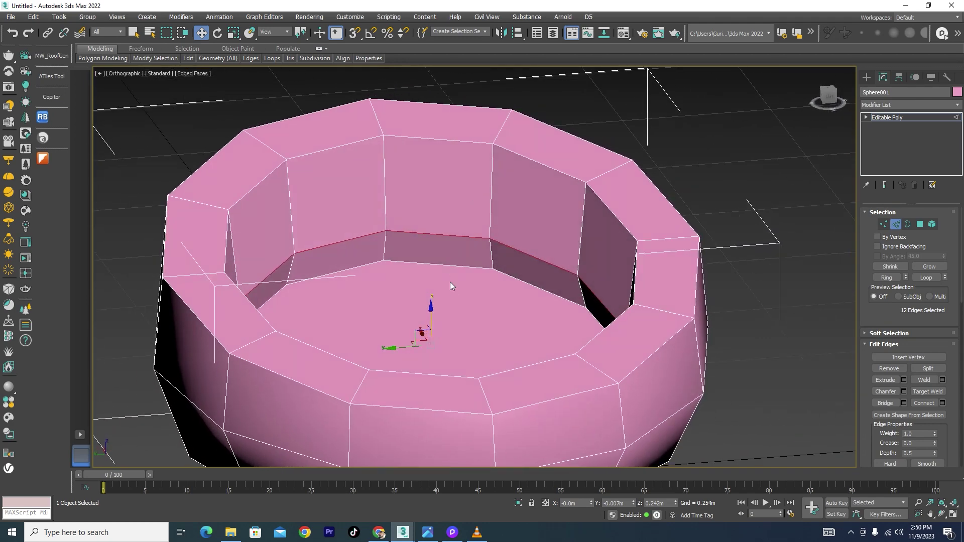
key("r")
left_click_drag(427, 340, 428, 341)
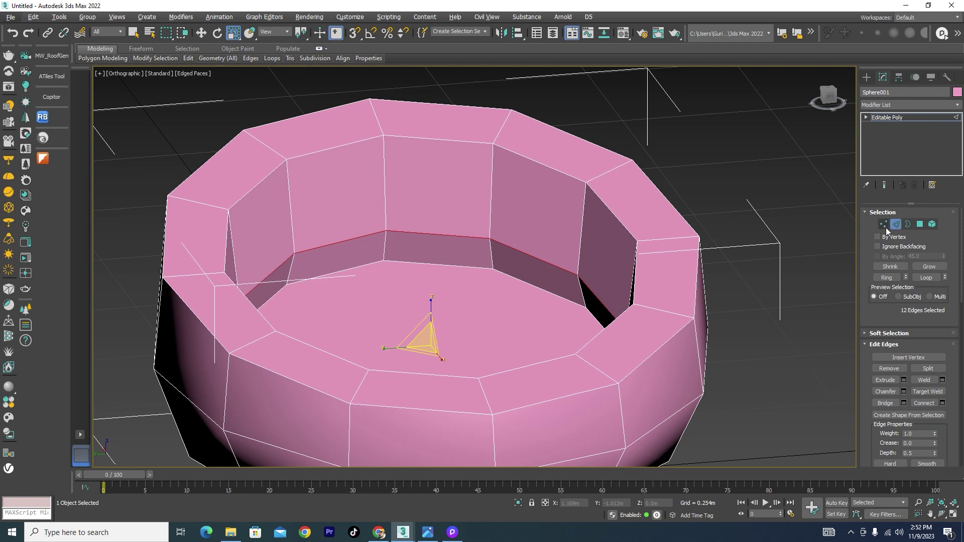
Raise the seat floor polygon slightly along Z.
left_click(920, 226)
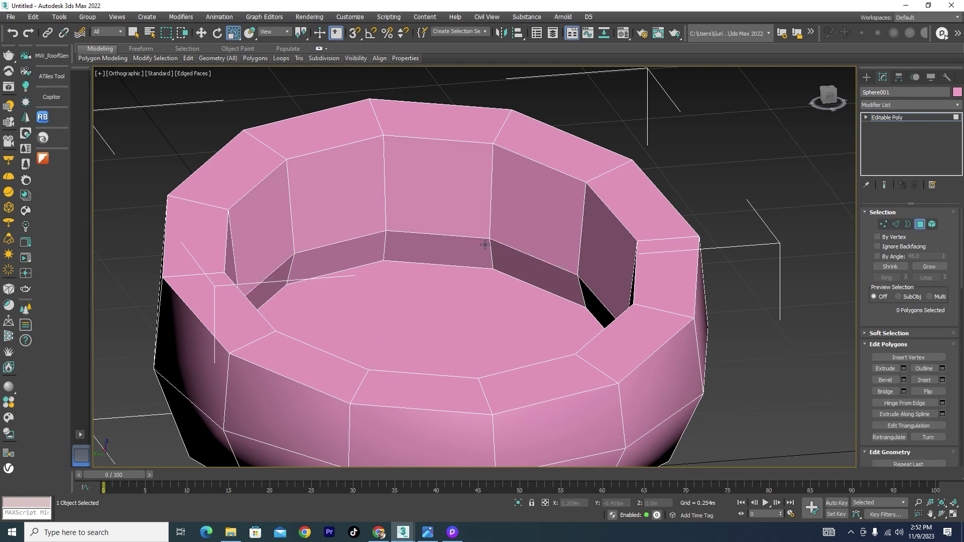
left_click(443, 321)
middle_click_drag(457, 360, 430, 348, "alt")
key("w")
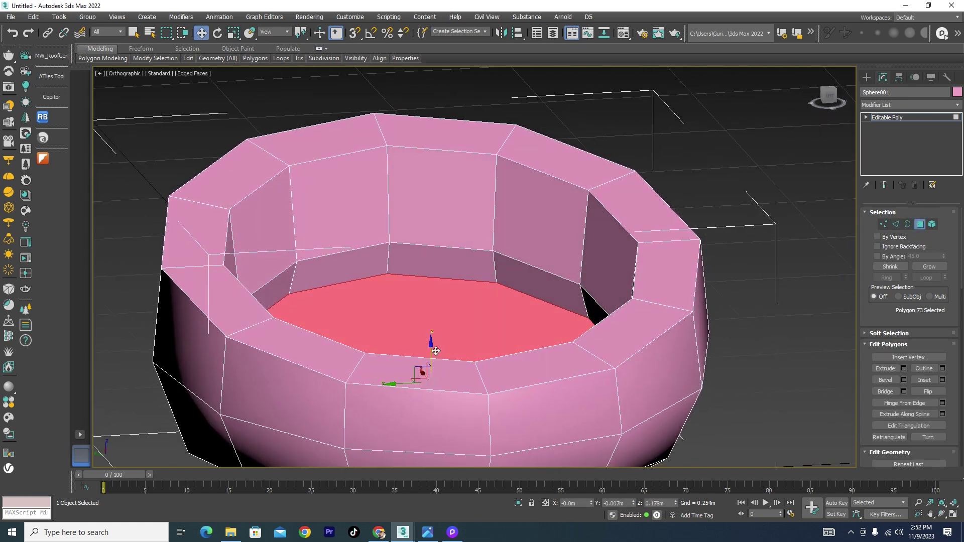
left_click_drag(430, 349, 428, 337)
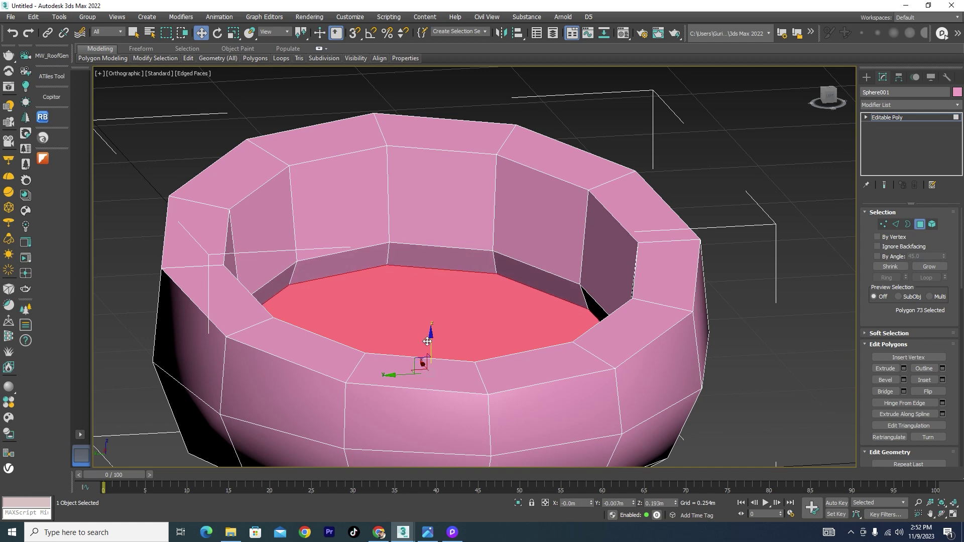
mouse_move(500, 321)
middle_mouse_down("alt")
mouse_move(483, 324)
mouse_move(507, 311)
middle_mouse_up("alt")
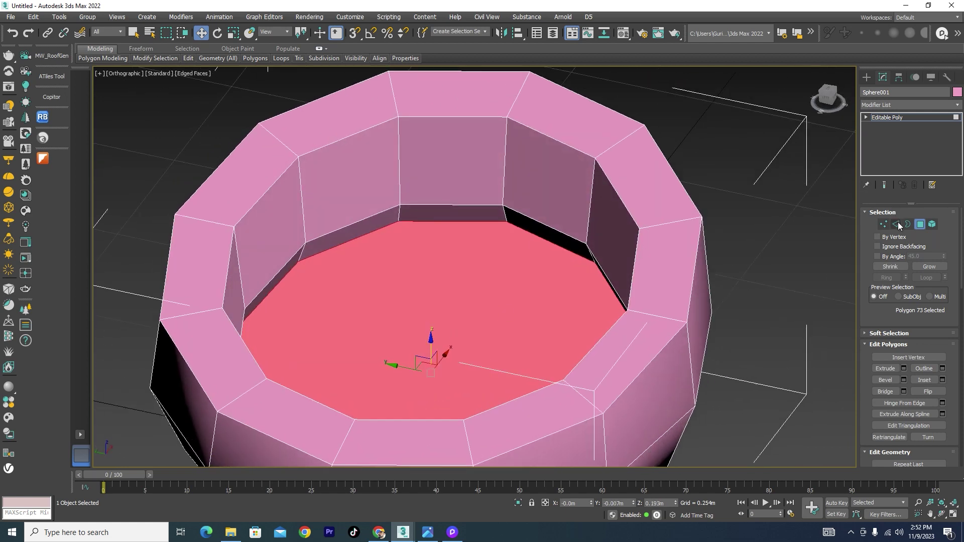
left_click(897, 224, "ctrl")
left_click(610, 147)
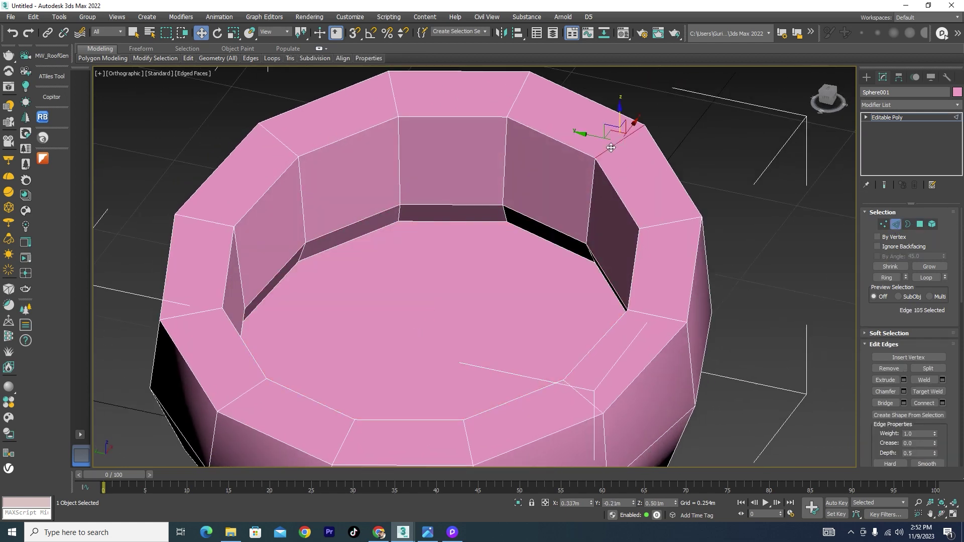
left_click(886, 277)
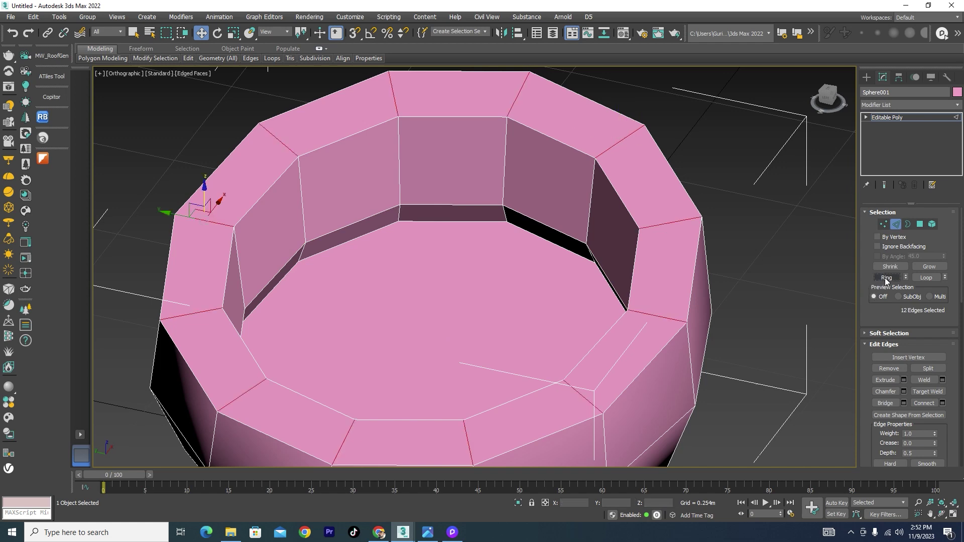
left_click(943, 403)
middle_click_drag(598, 295, 595, 274, "alt")
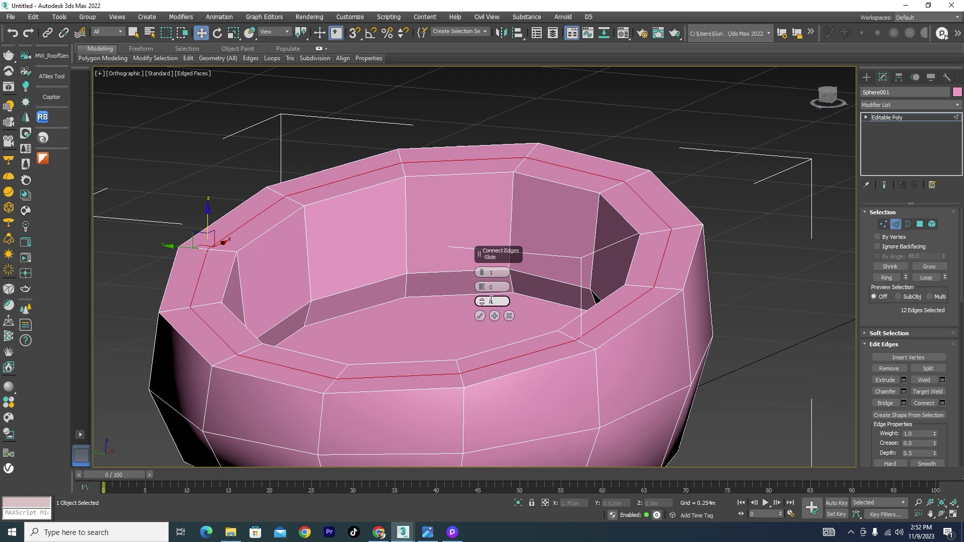
left_click(480, 316)
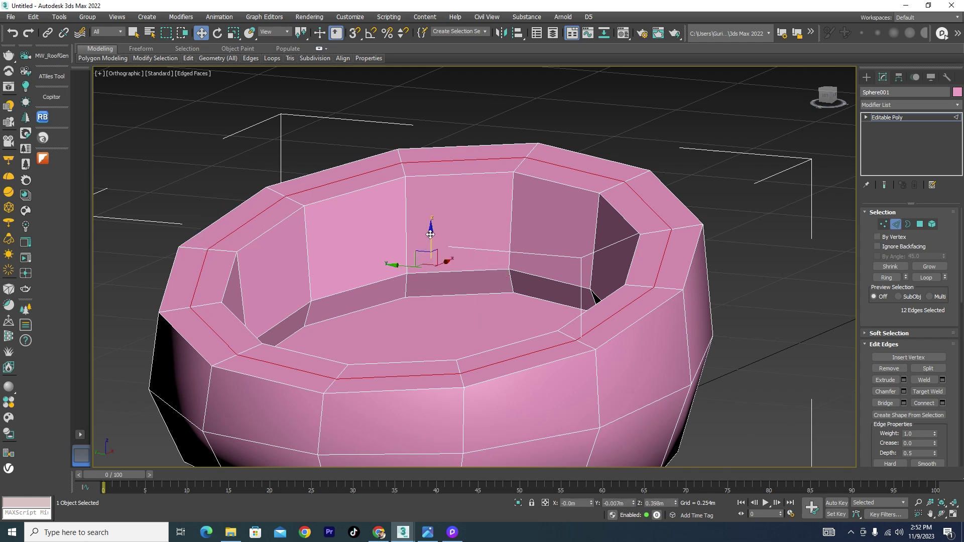
left_click_drag(430, 234, 428, 226)
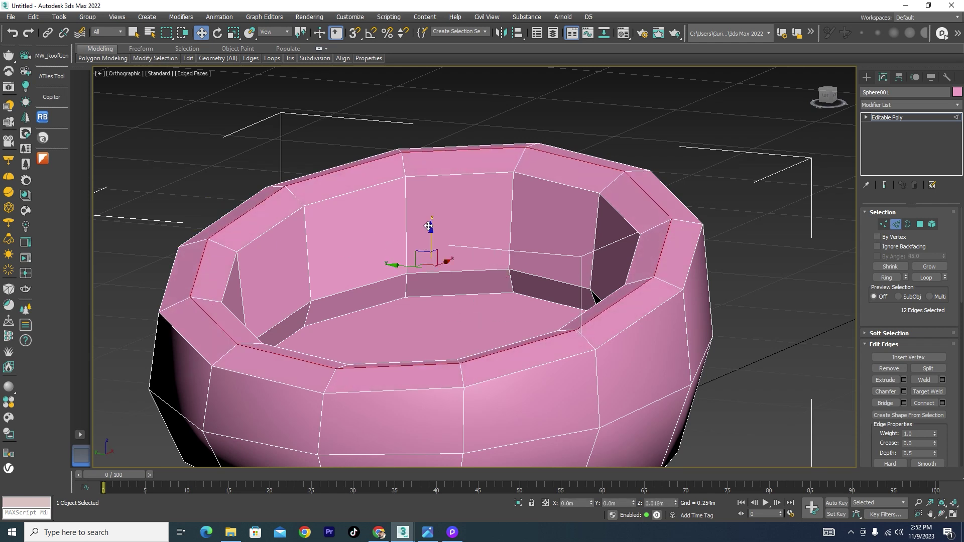
left_click(427, 532)
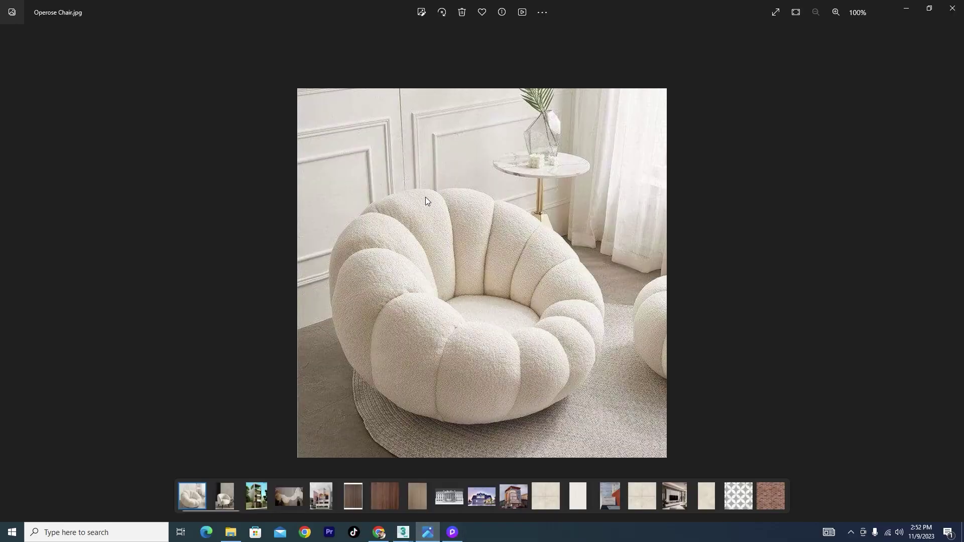
mouse_move(403, 532)
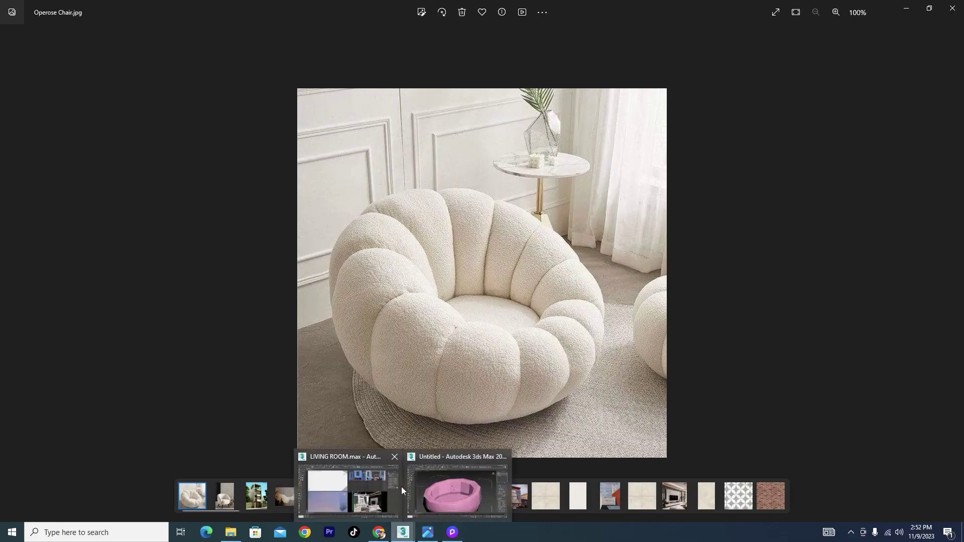
left_click(447, 486)
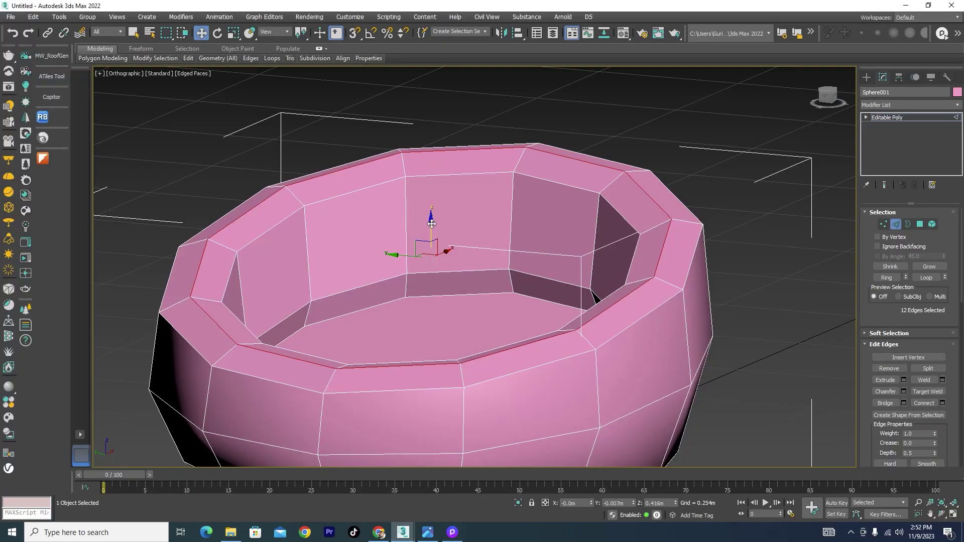
Nudge the rim edge loop up slightly and move to polygon editing.
left_click_drag(432, 224, 431, 222)
middle_click_drag(595, 195, 513, 209, "alt")
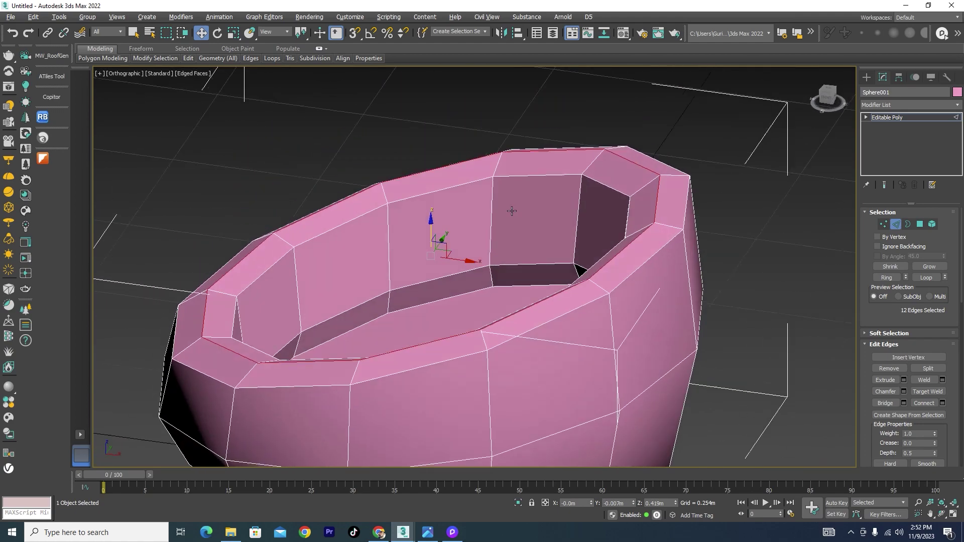
left_click(895, 224)
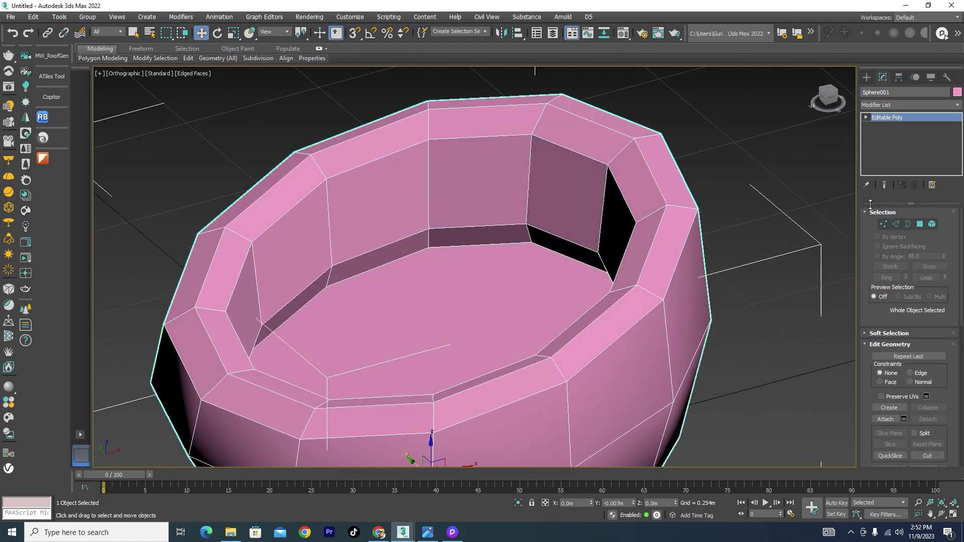
left_click(919, 224)
Select the inner rim, inner wall and top rim polygons of one column.
scroll(451, 301, "up", 3)
left_click(417, 402)
left_click(490, 228)
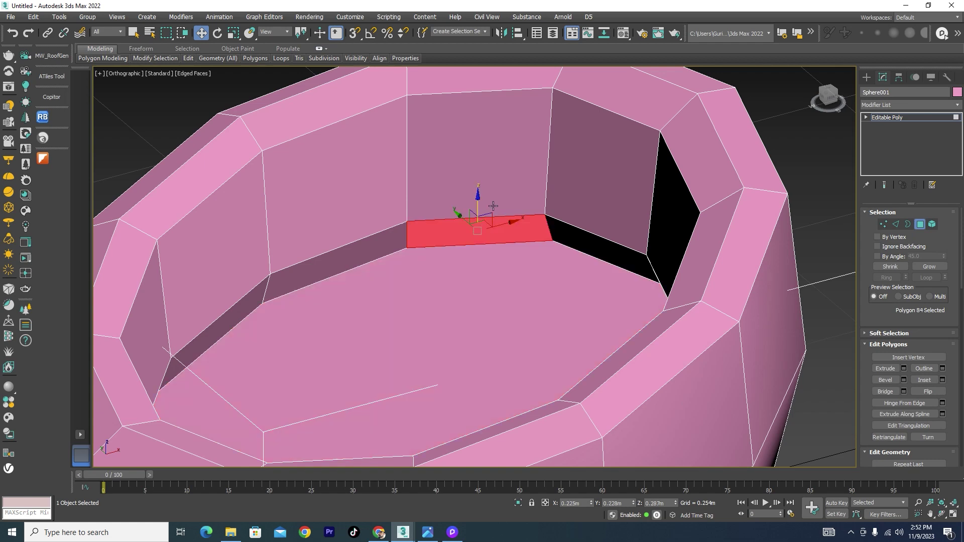
left_click(495, 174, "ctrl")
left_click(477, 86, "ctrl")
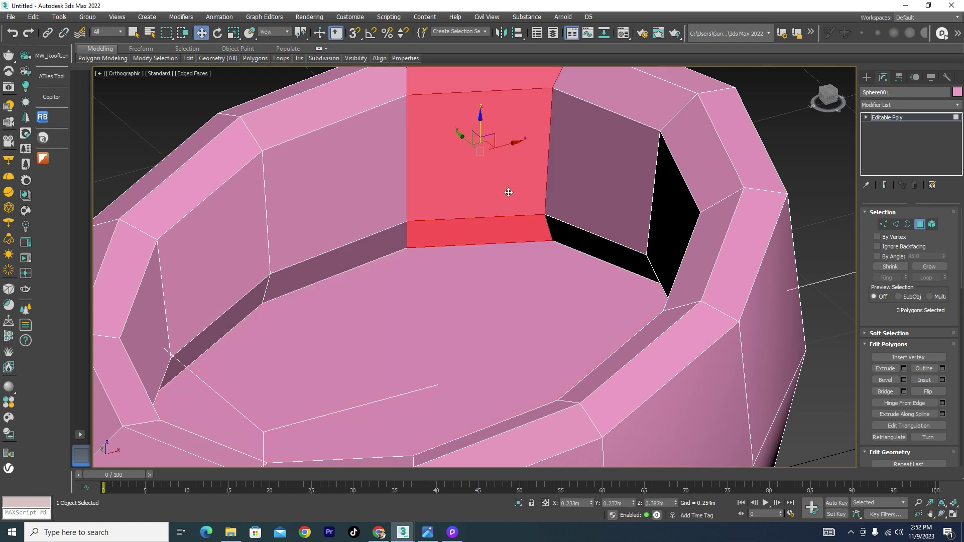
Extend the selection down the outer wall to the bottom polygon, completing seven polygons.
mouse_move(507, 191)
middle_mouse_down("alt")
mouse_move(475, 219)
mouse_move(447, 224)
middle_mouse_up("alt")
left_click(547, 190, "ctrl")
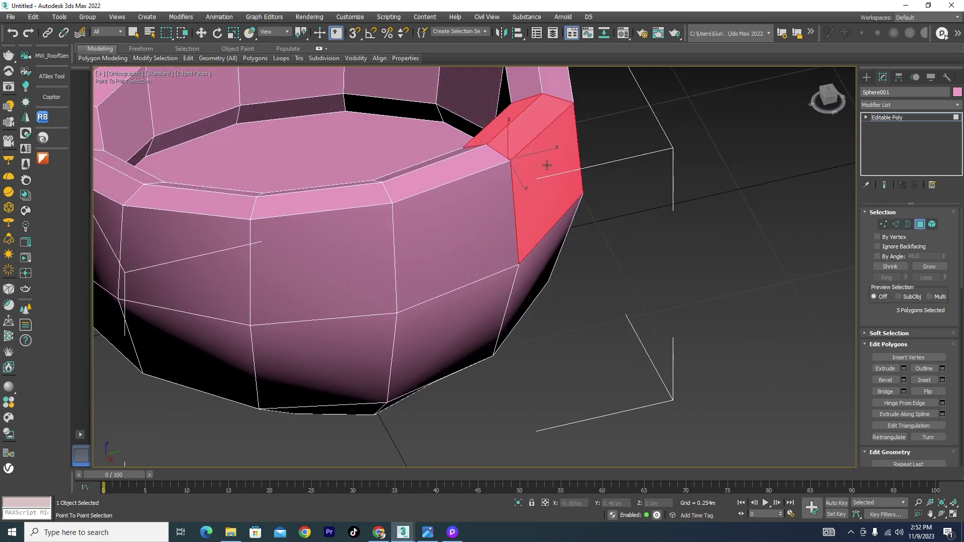
left_click(540, 248, "ctrl")
mouse_move(558, 292)
middle_mouse_down("alt")
mouse_move(525, 271)
mouse_move(529, 238)
middle_mouse_up("alt")
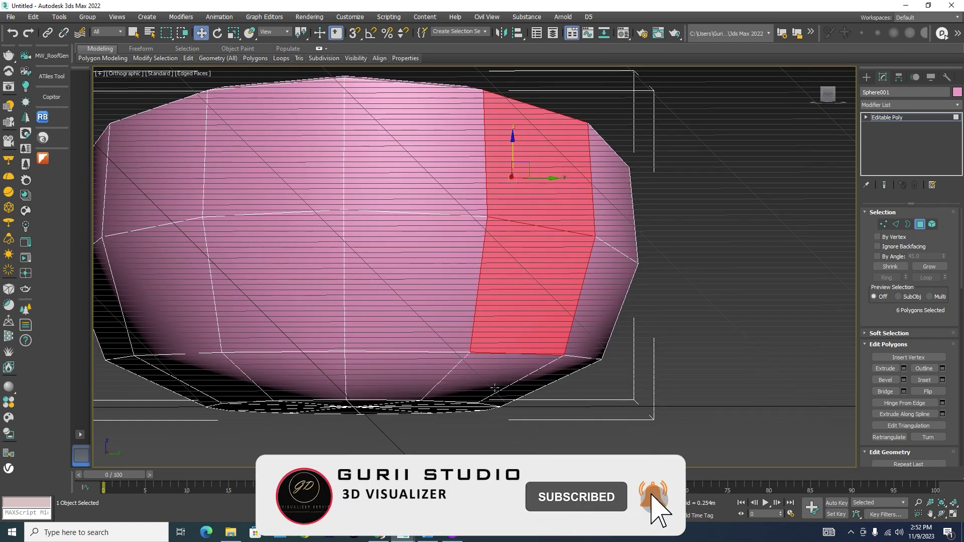
left_click(493, 368, "ctrl")
key("ctrl+z")
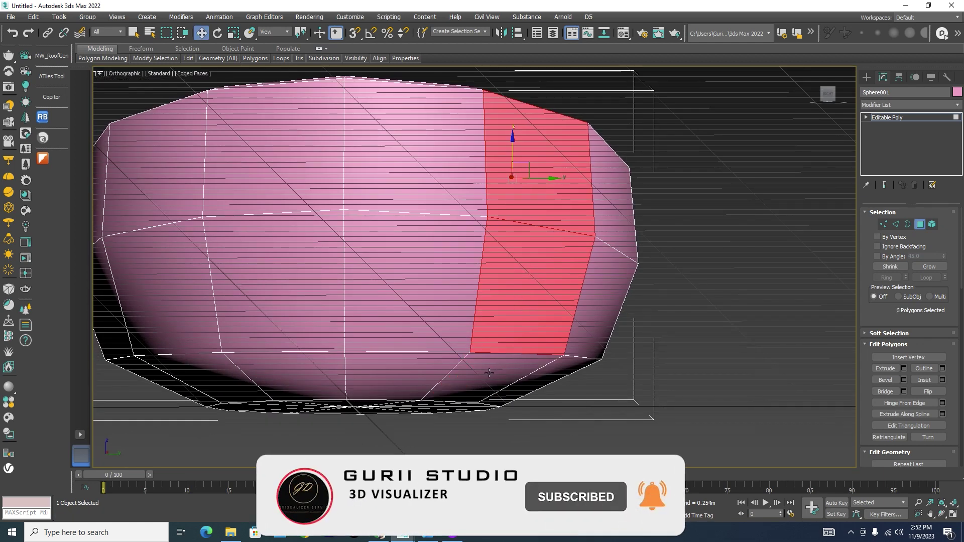
left_click(492, 371, "ctrl")
mouse_move(551, 251)
middle_mouse_down("alt")
mouse_move(616, 303)
mouse_move(719, 294)
mouse_move(696, 288)
middle_mouse_up("alt")
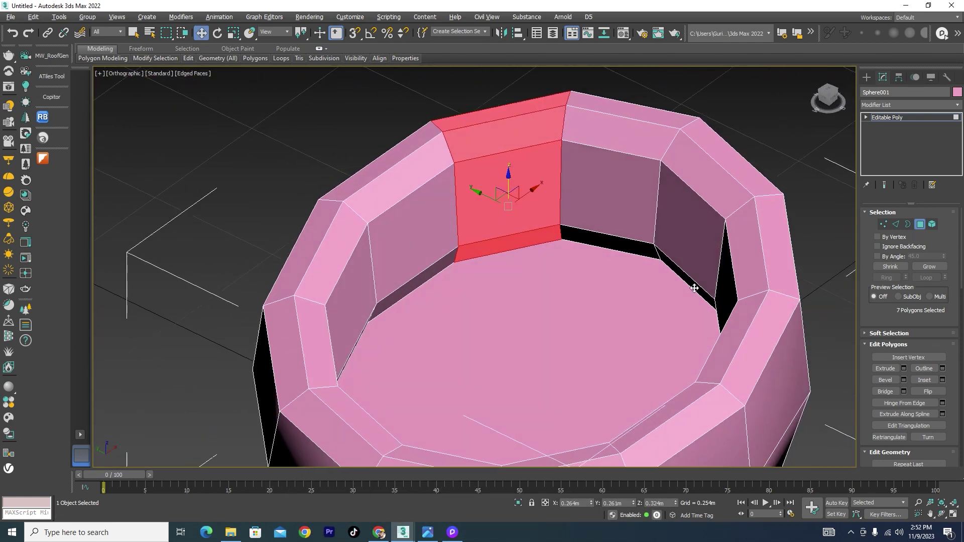
Extrude the strip 0.021 m along Local Normal with Apply and Continue.
left_click(903, 369)
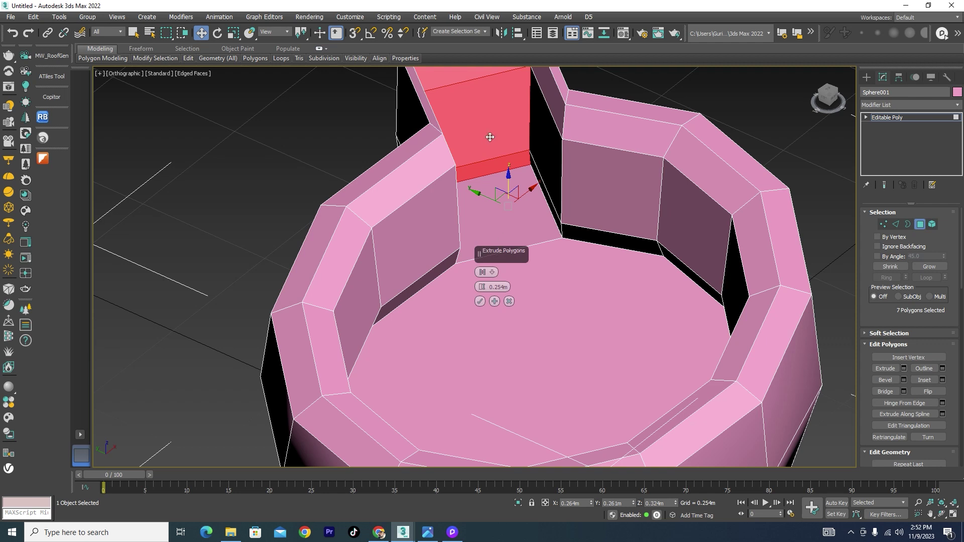
left_click(493, 272)
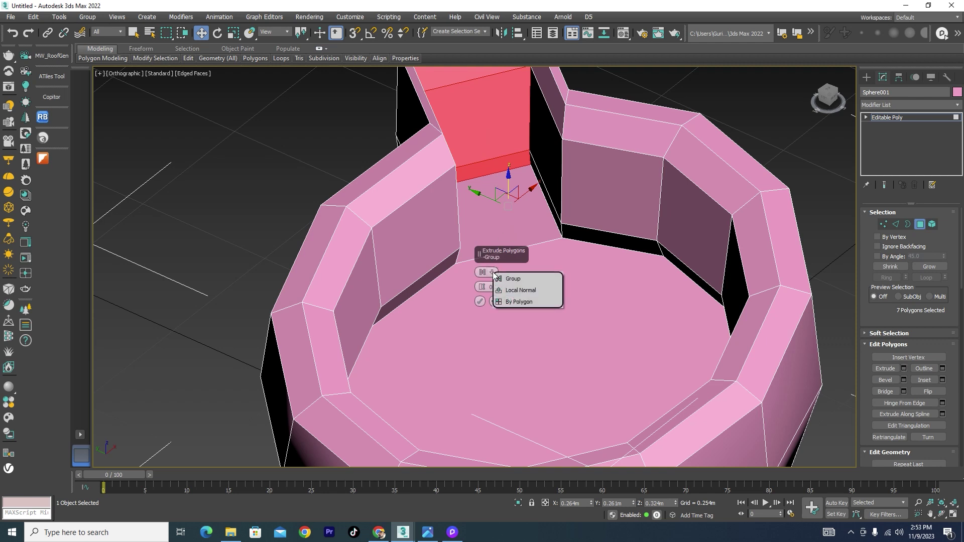
left_click(520, 291)
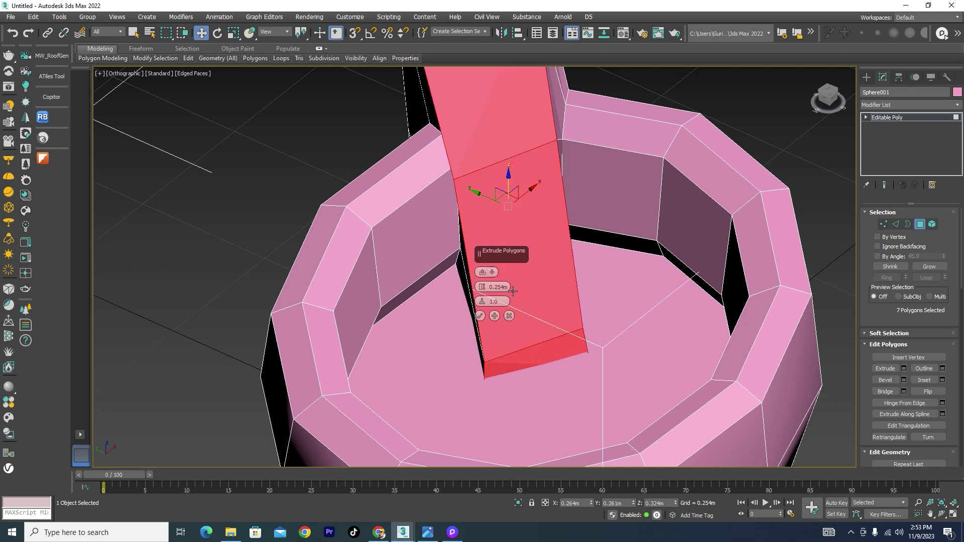
mouse_move(568, 246)
middle_mouse_down("alt")
mouse_move(562, 260)
mouse_move(529, 264)
middle_mouse_up("alt")
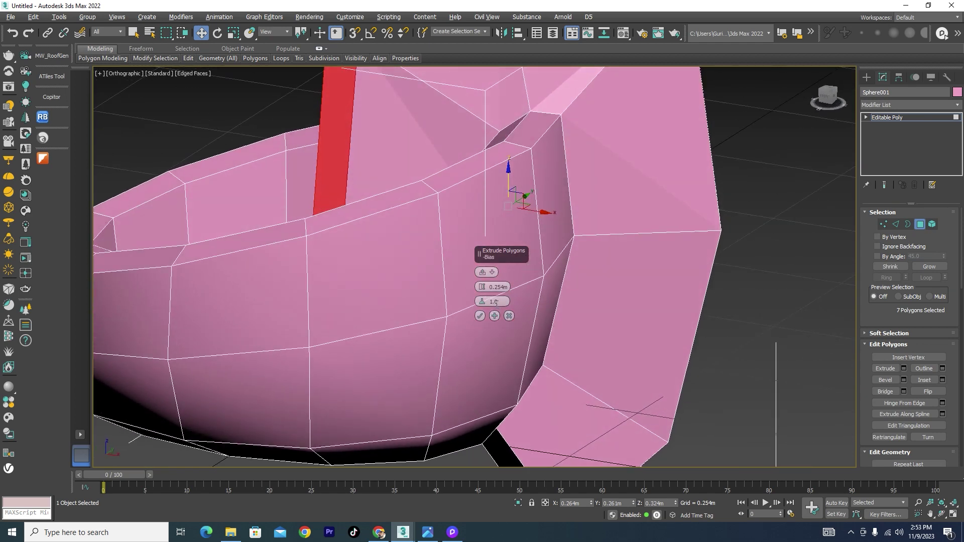
left_click_drag(489, 287, 510, 429)
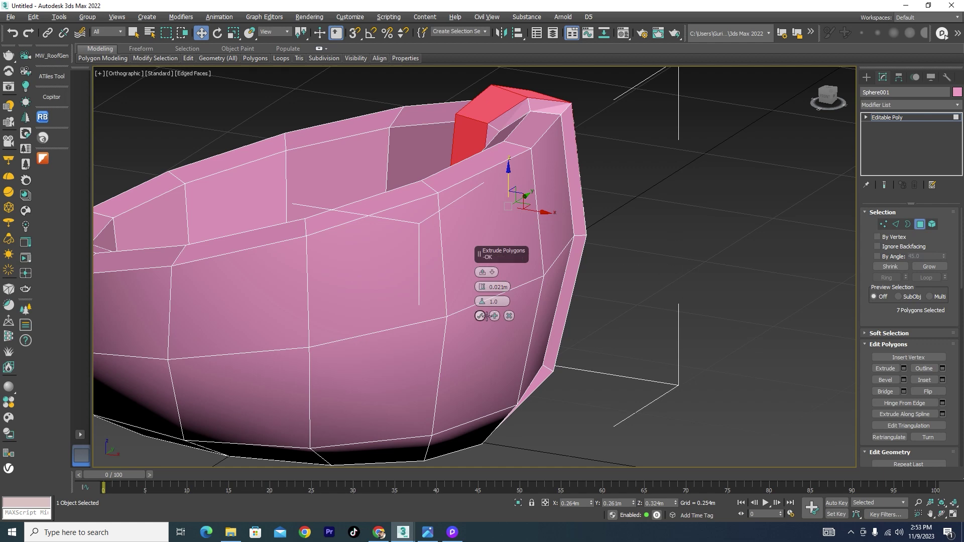
middle_click_drag(617, 212, 558, 228, "alt")
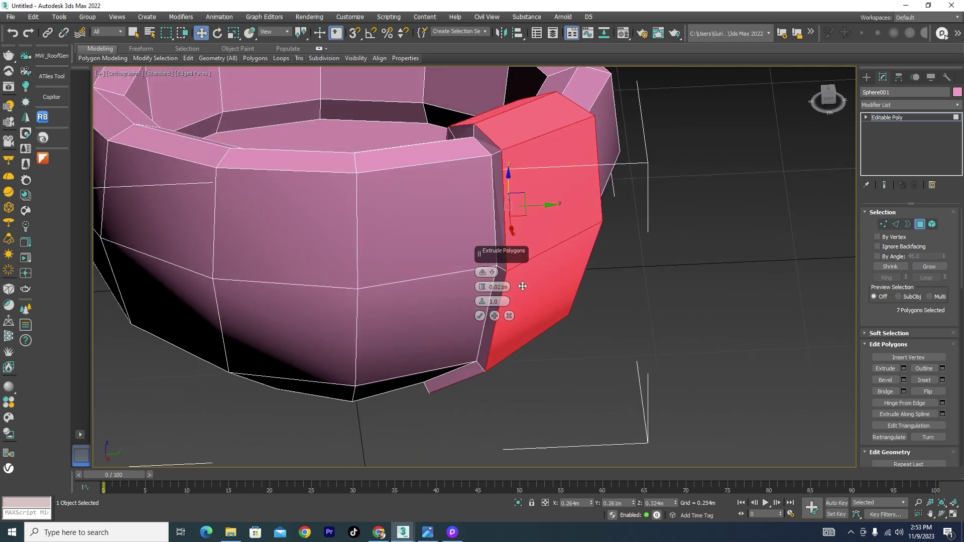
left_click(495, 316)
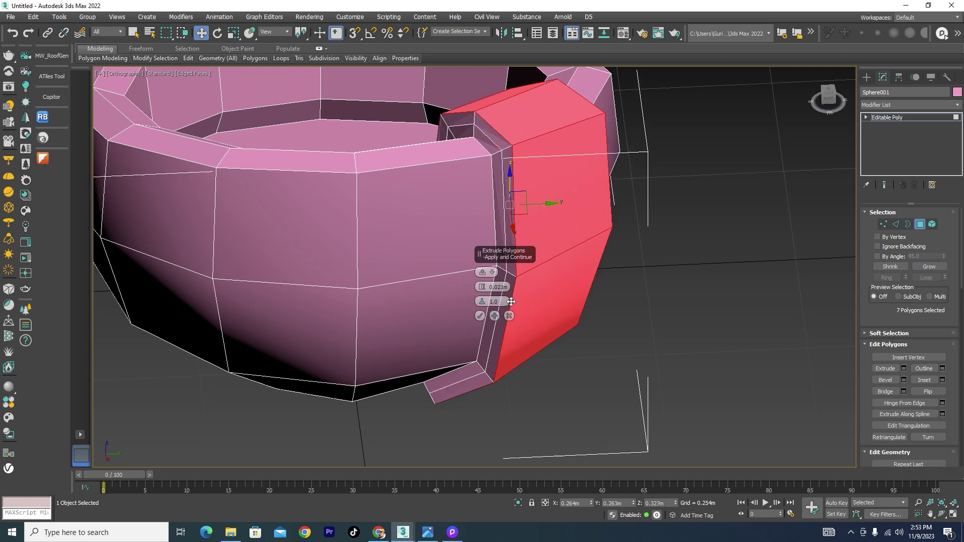
left_click(442, 302, "ctrl")
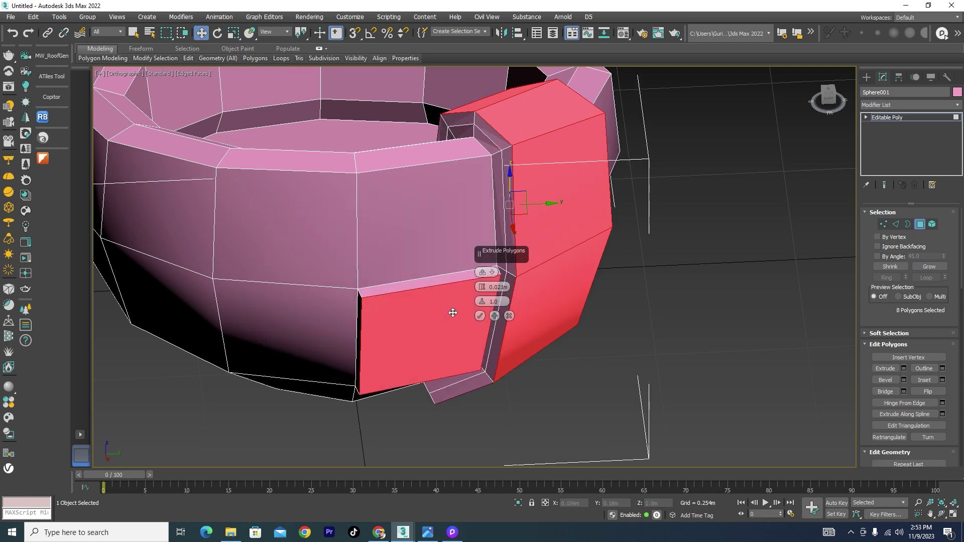
Select the adjacent seven-polygon strip from the outer wall over the rim to the inner wall.
left_click(452, 313, "alt")
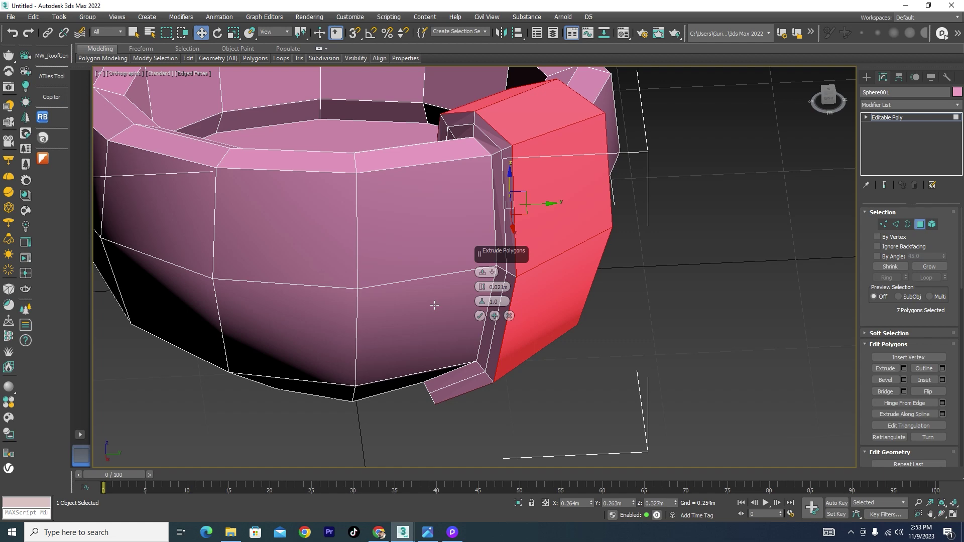
left_click(434, 305)
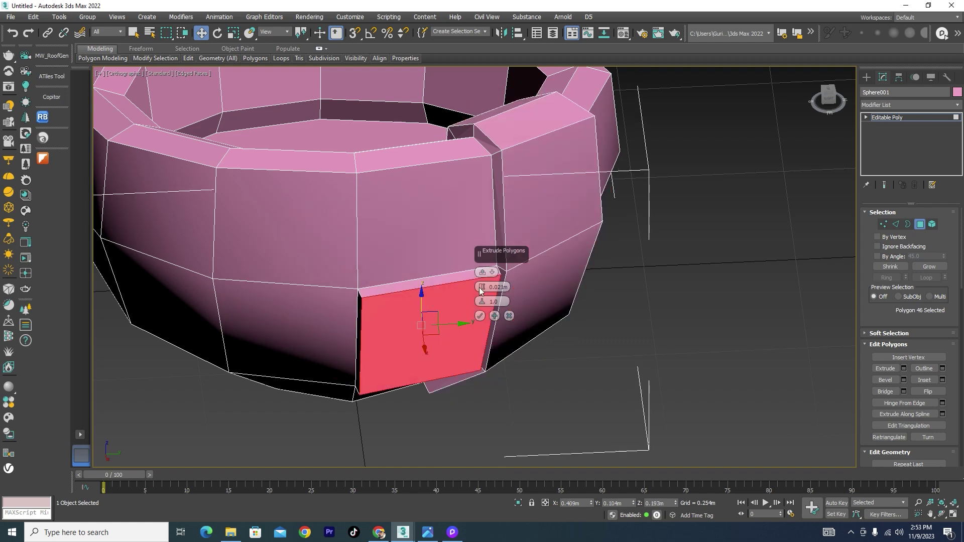
left_click(445, 242, "ctrl")
left_click(430, 155, "ctrl")
middle_click_drag(438, 254, 444, 216, "alt")
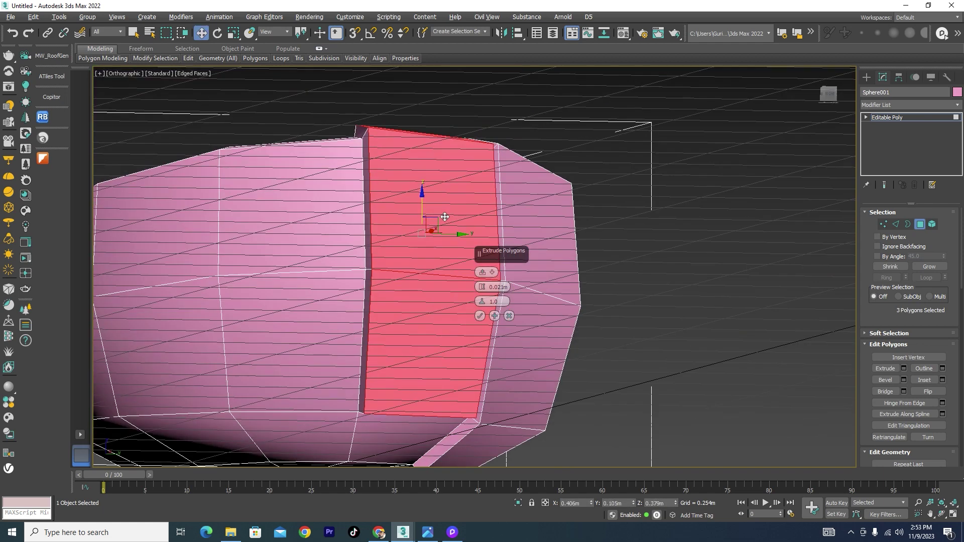
left_click(385, 435, "ctrl")
mouse_move(439, 222)
middle_mouse_down("alt")
mouse_move(431, 270)
mouse_move(394, 266)
mouse_move(424, 289)
middle_mouse_up("alt")
left_click(392, 258, "ctrl")
key("w")
left_click(400, 311, "ctrl")
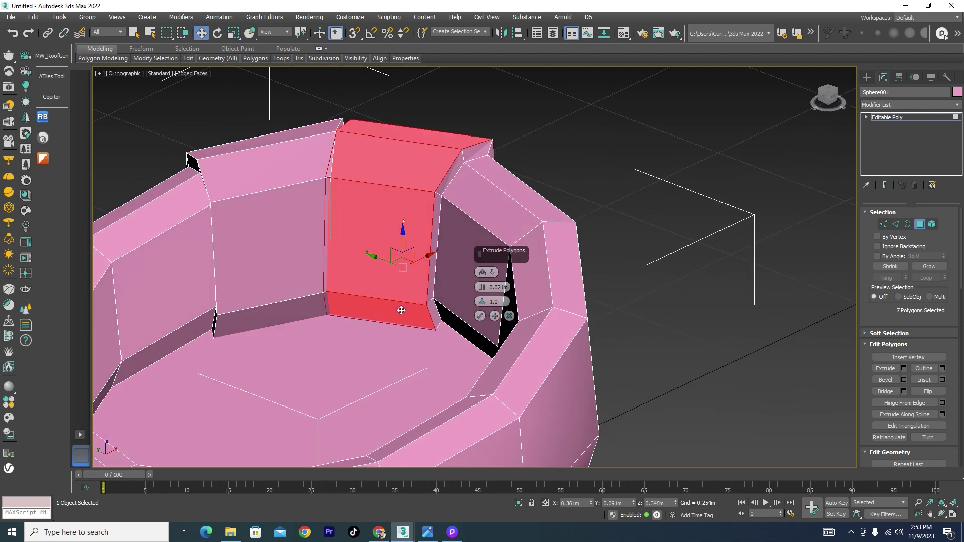
Extrude the second strip, then select and extrude a third column from bottom to rim.
left_click(495, 315)
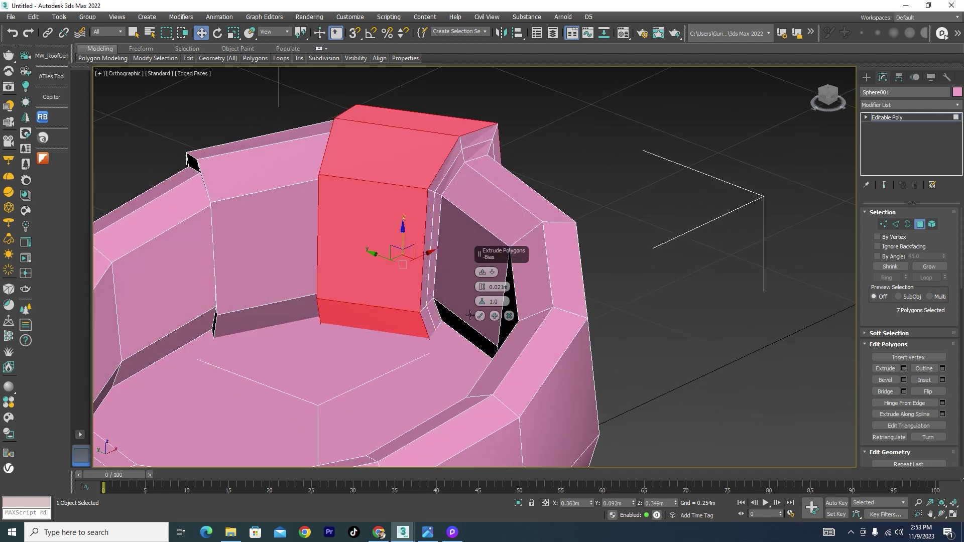
left_click(466, 334)
left_click(464, 282, "ctrl")
left_click(483, 215, "ctrl")
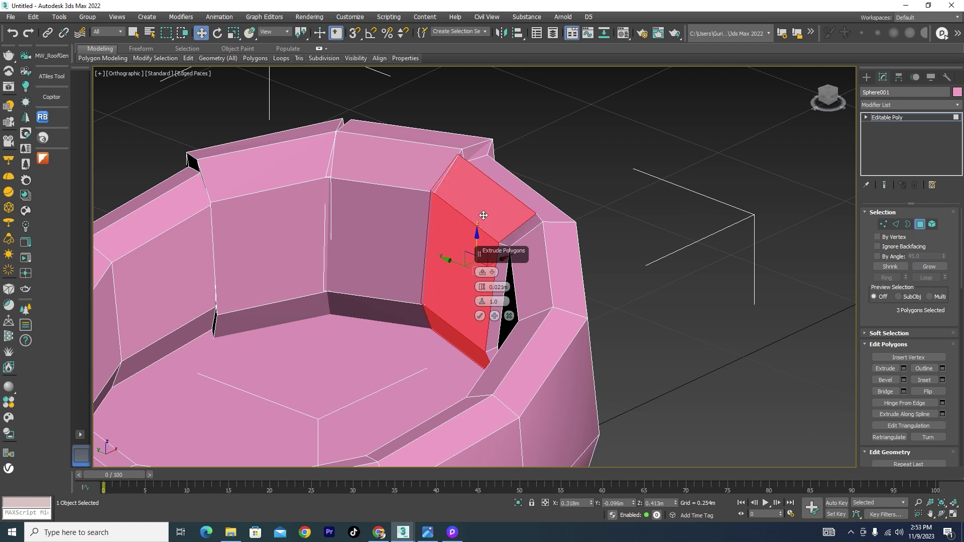
left_click(512, 189, "ctrl")
scroll(511, 188, "down", 5)
middle_click_drag(512, 188, 501, 214, "alt")
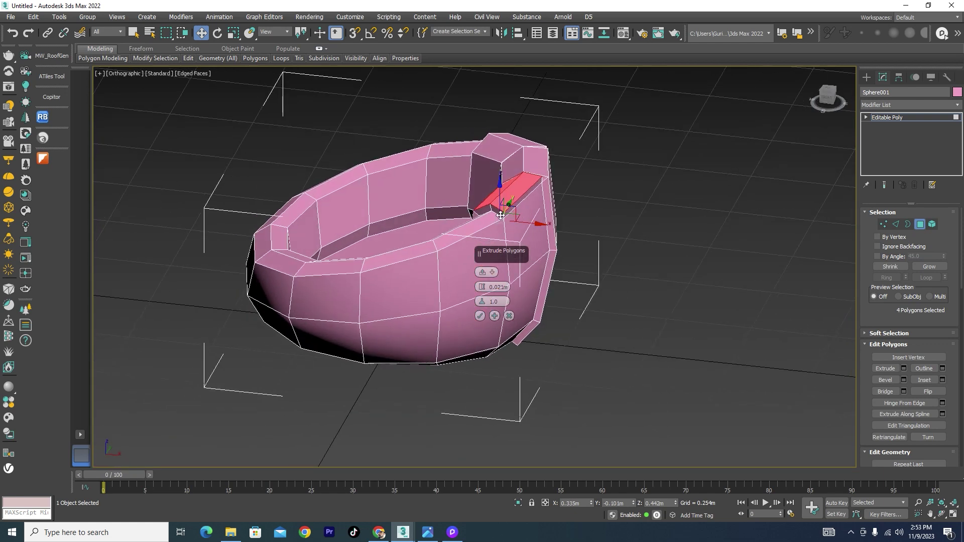
left_click(528, 237, "ctrl")
middle_click_drag(522, 301, 513, 323, "alt")
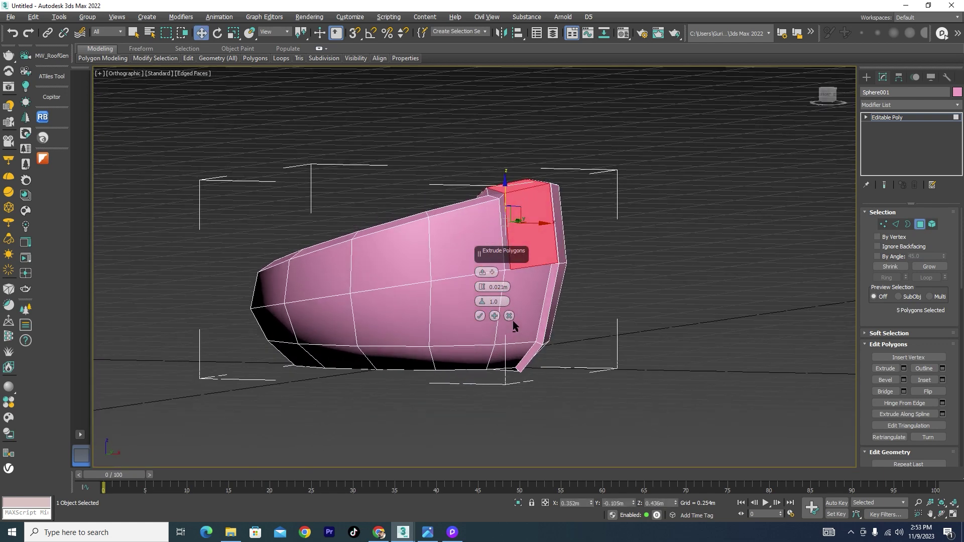
left_click(512, 349)
key("w")
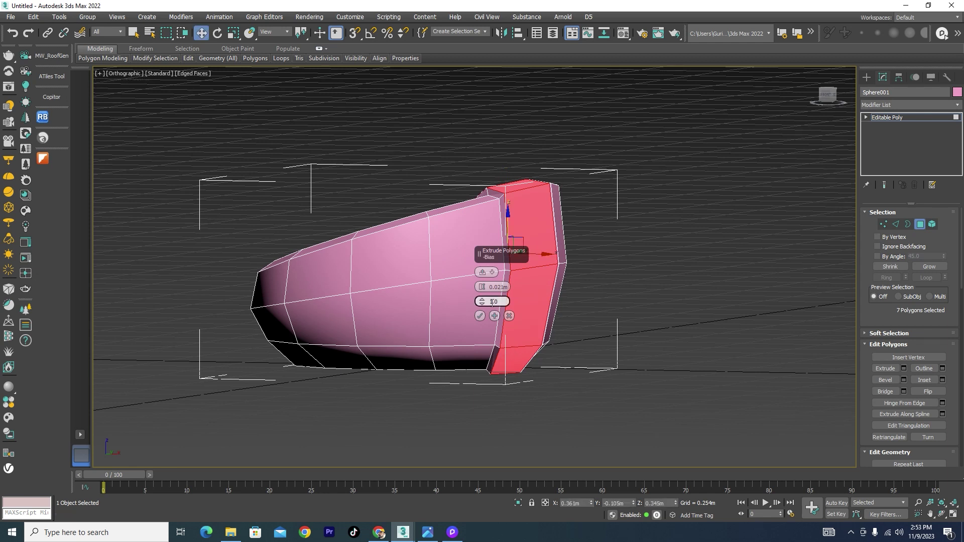
left_click(494, 316)
Select a fourth wall column further left and extrude it as another raised block.
left_click(468, 357)
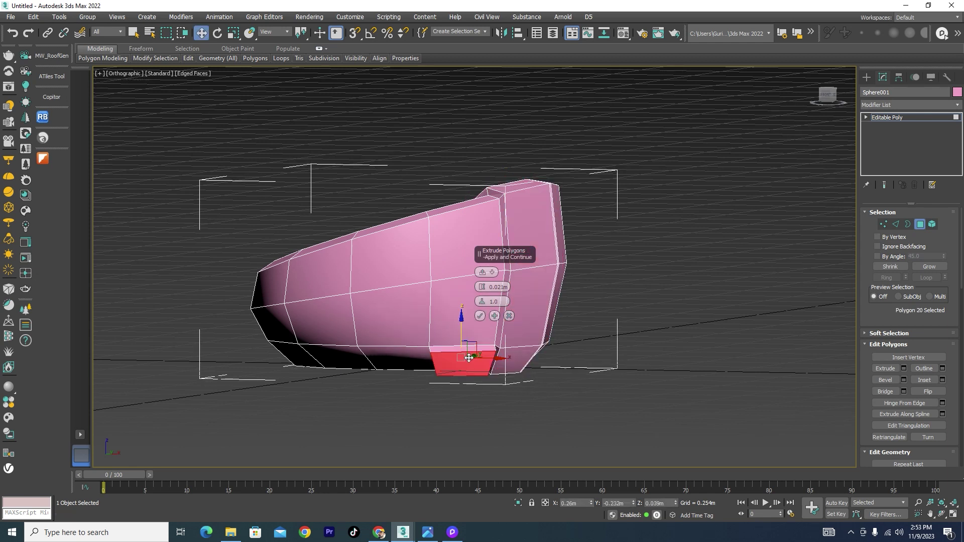
left_click(450, 240)
key("w")
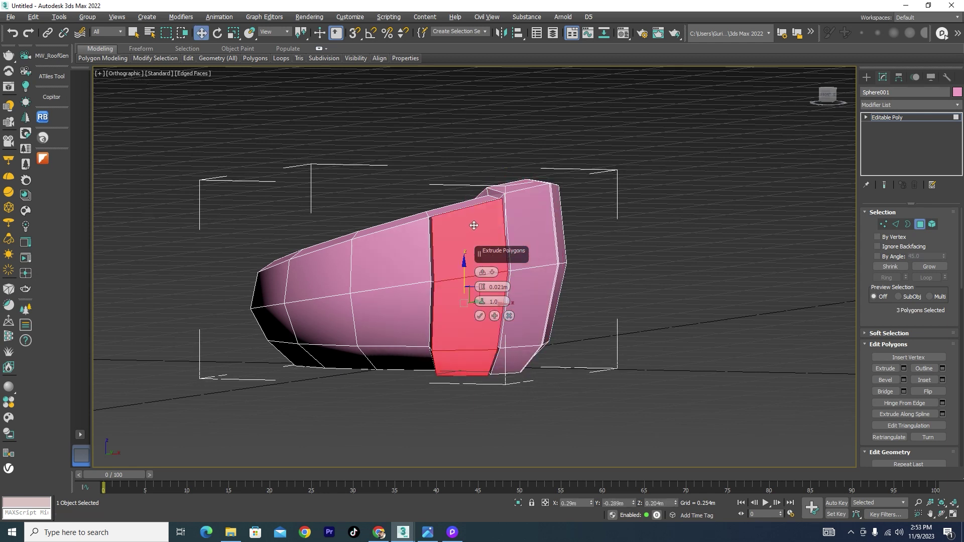
middle_click_drag(449, 240, 503, 267, "alt")
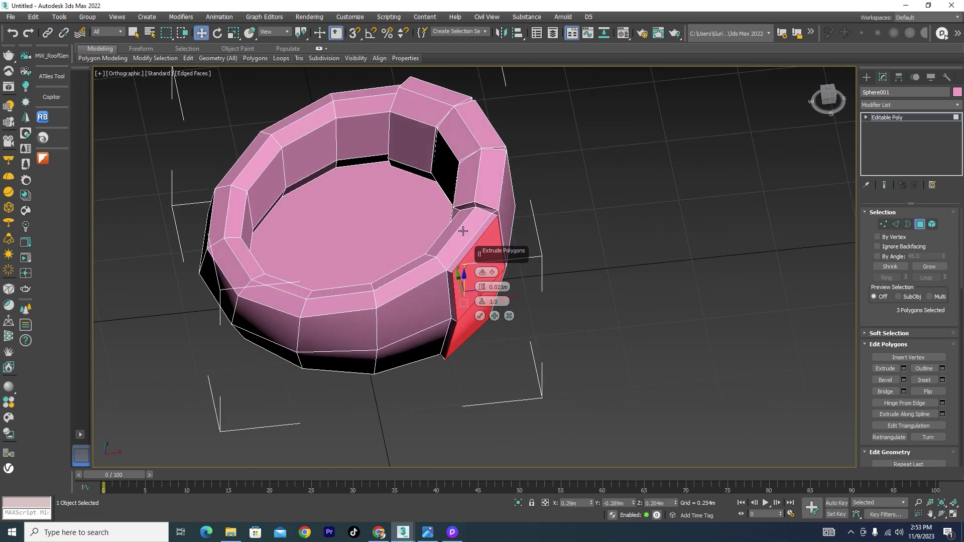
middle_click_drag(466, 237, 493, 250, "alt")
scroll(471, 241, "up", 5)
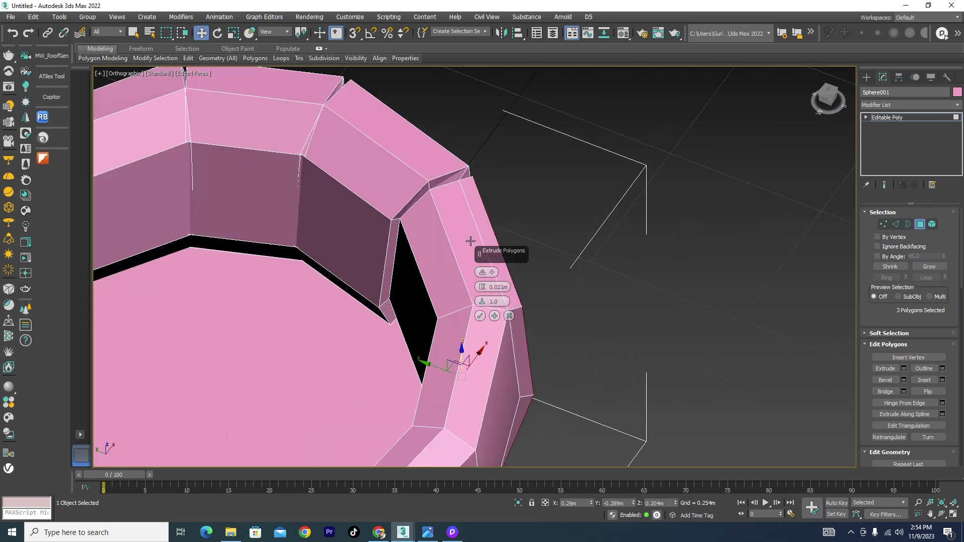
left_click(409, 293, "ctrl")
scroll(430, 231, "down", 5)
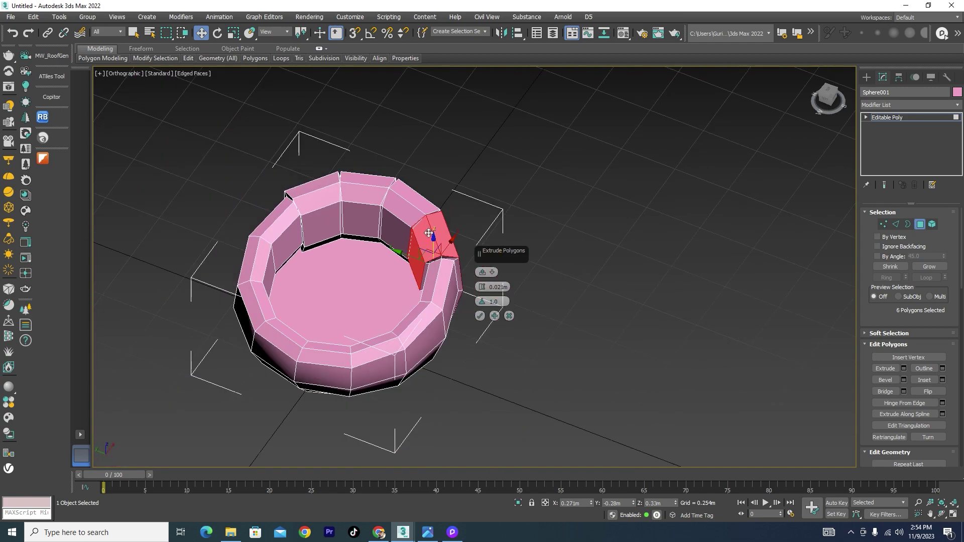
scroll(461, 276, "up", 1)
scroll(460, 276, "up", 2)
scroll(338, 242, "down", 5)
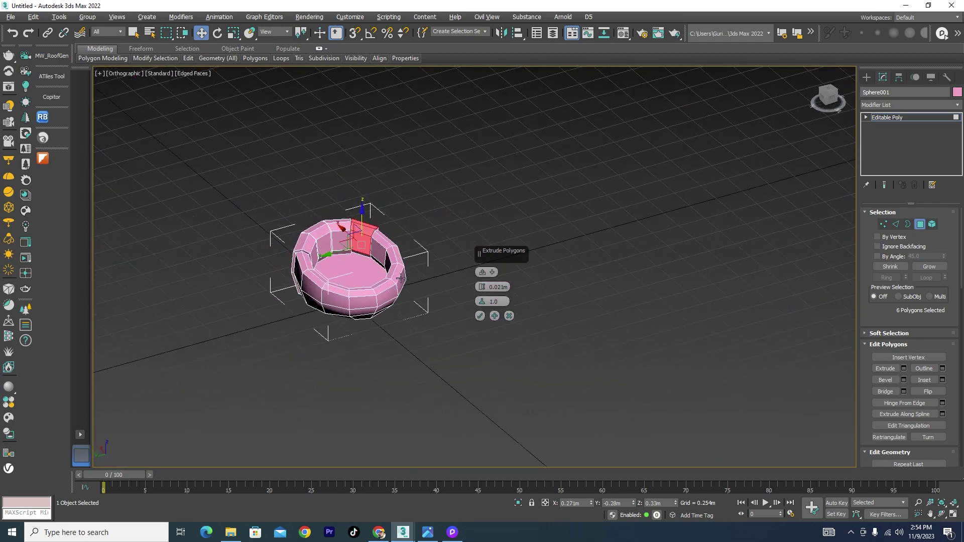
middle_click_drag(338, 242, 351, 274, "alt")
scroll(352, 275, "up", 3)
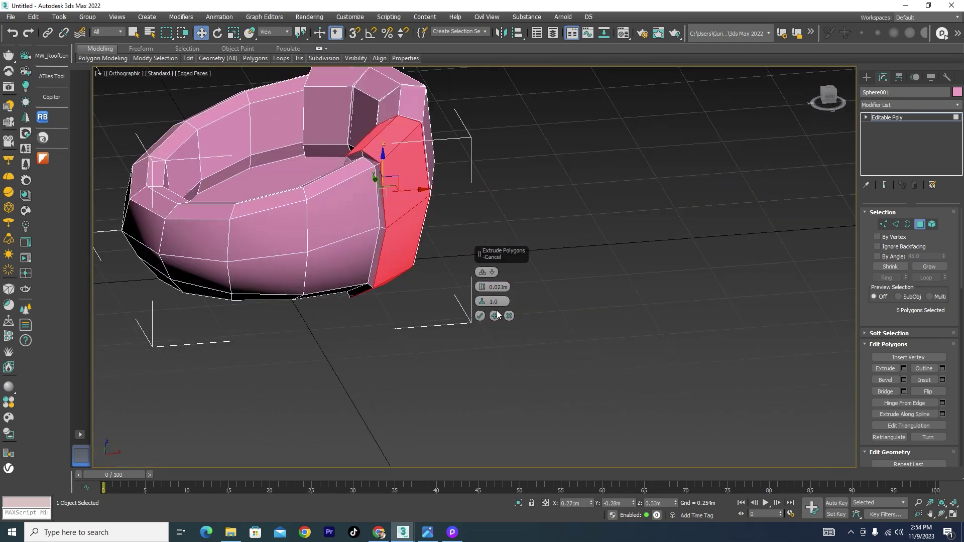
left_click(494, 315)
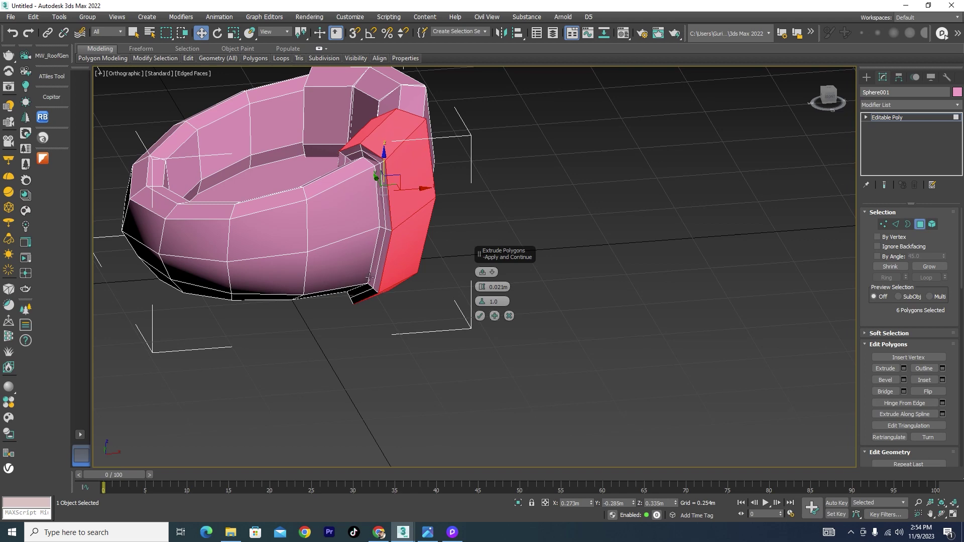
Select the next column's bottom, wall and rim polygons for another block.
middle_click_drag(337, 289, 331, 295, "alt")
left_click(328, 292)
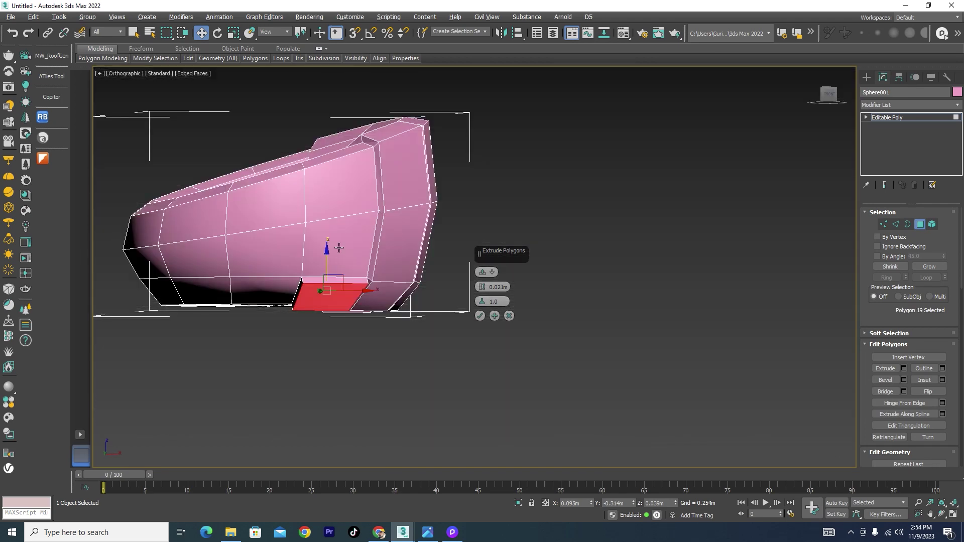
left_click(339, 247, "ctrl")
left_click(341, 178, "ctrl")
middle_click_drag(368, 204, 329, 230, "alt")
left_click(349, 196, "ctrl")
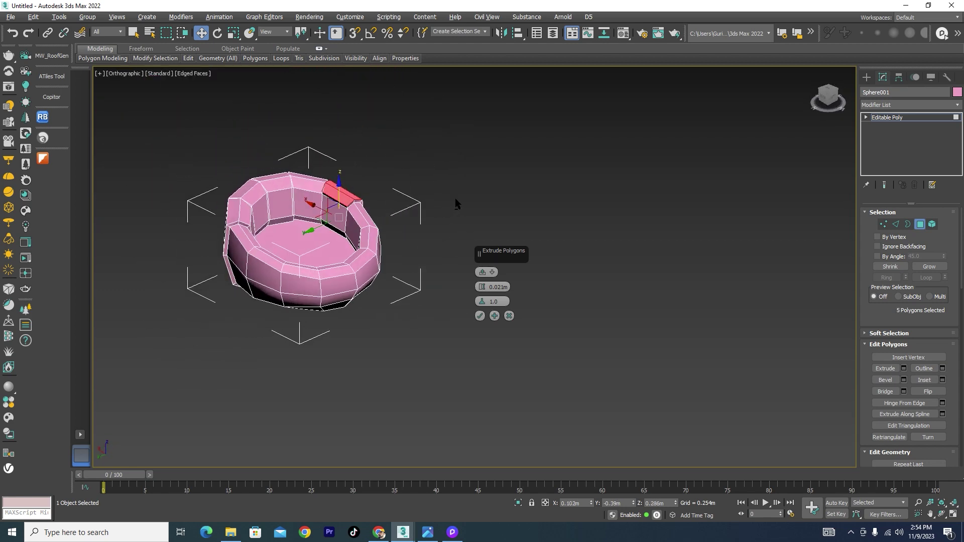
left_click(321, 249, "ctrl")
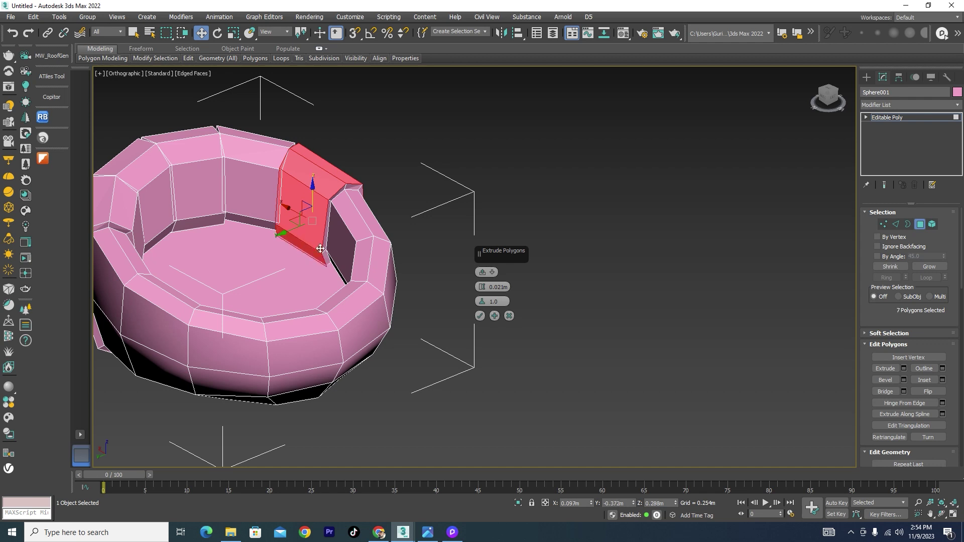
left_click(334, 268, "ctrl")
key("ctrl+z")
Add the inner wall panel and neighbouring rim polygons, then extrude the column 0.021 m.
middle_click_drag(334, 262, 377, 260, "alt")
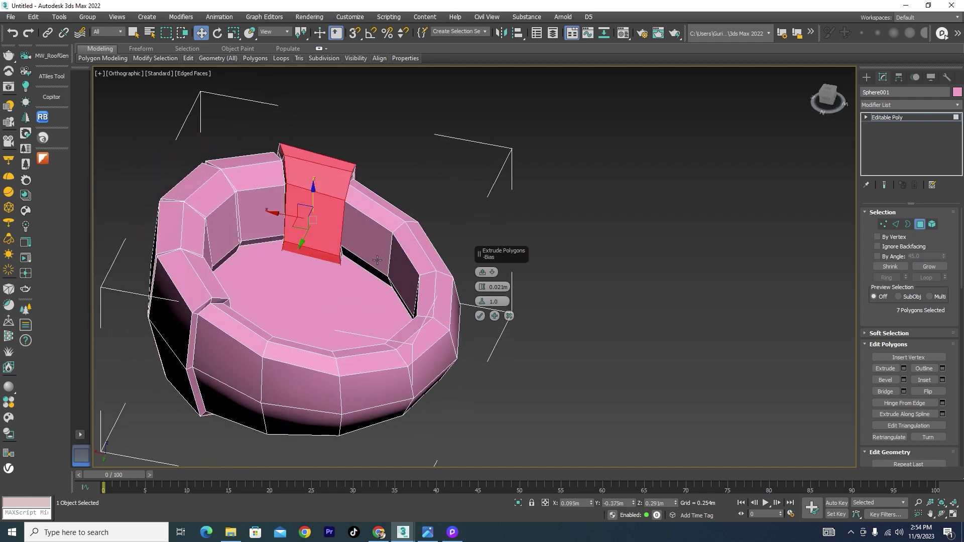
scroll(377, 260, "up", 3)
left_click(359, 260)
left_click(372, 210)
left_click(387, 167, "ctrl")
scroll(354, 181, "down", 1)
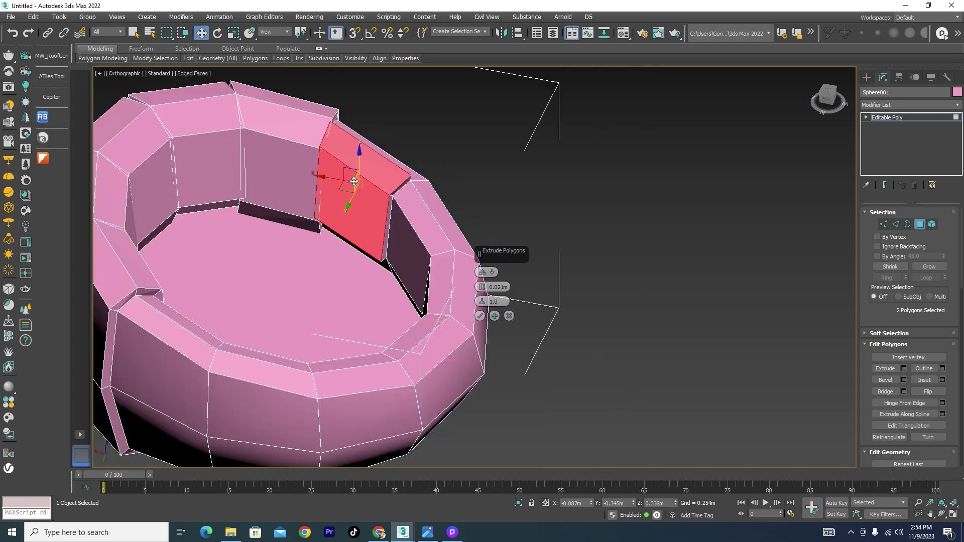
scroll(354, 181, "down", 2)
mouse_move(354, 181)
middle_mouse_down("alt")
mouse_move(368, 203)
mouse_move(316, 195)
middle_mouse_up("alt")
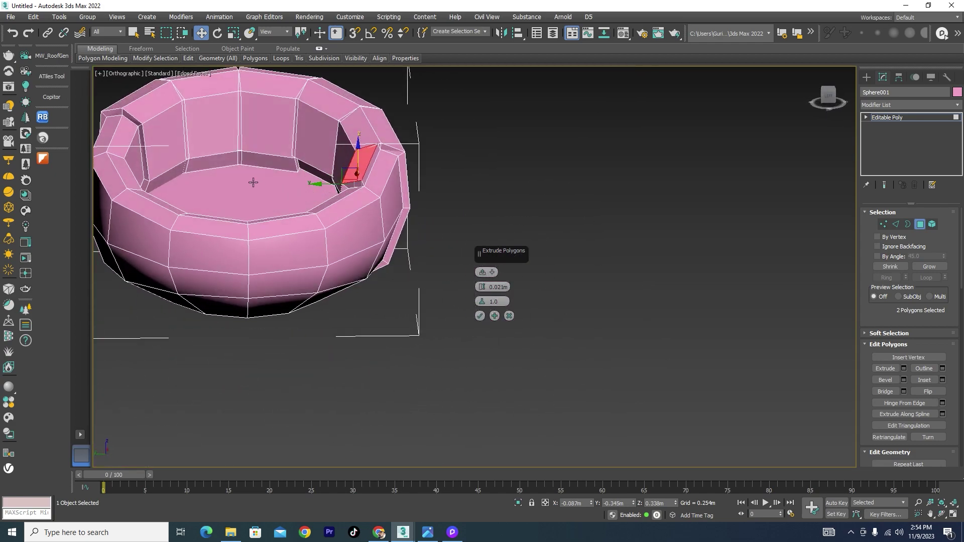
scroll(287, 168, "up", 4)
left_click(362, 172, "ctrl")
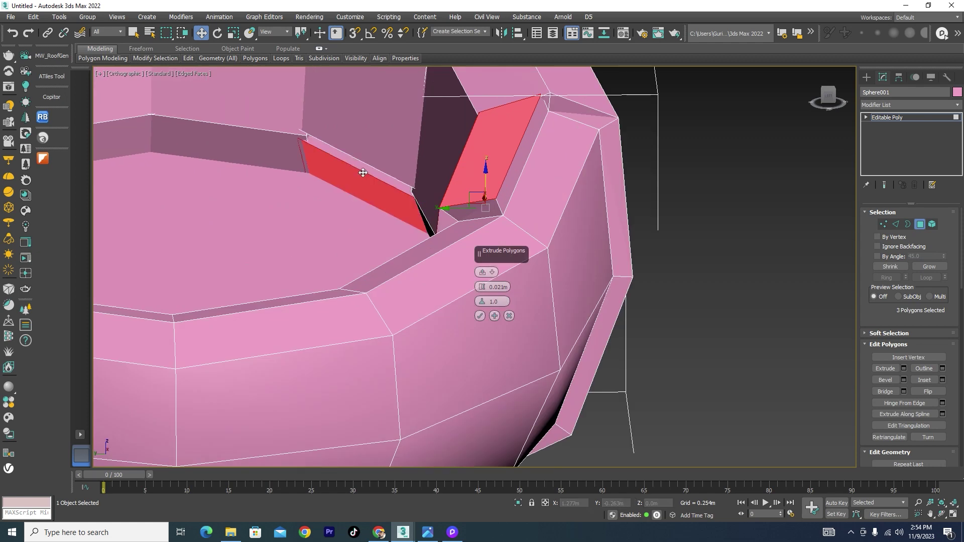
scroll(363, 172, "down", 3)
middle_click_drag(382, 191, 381, 206, "alt")
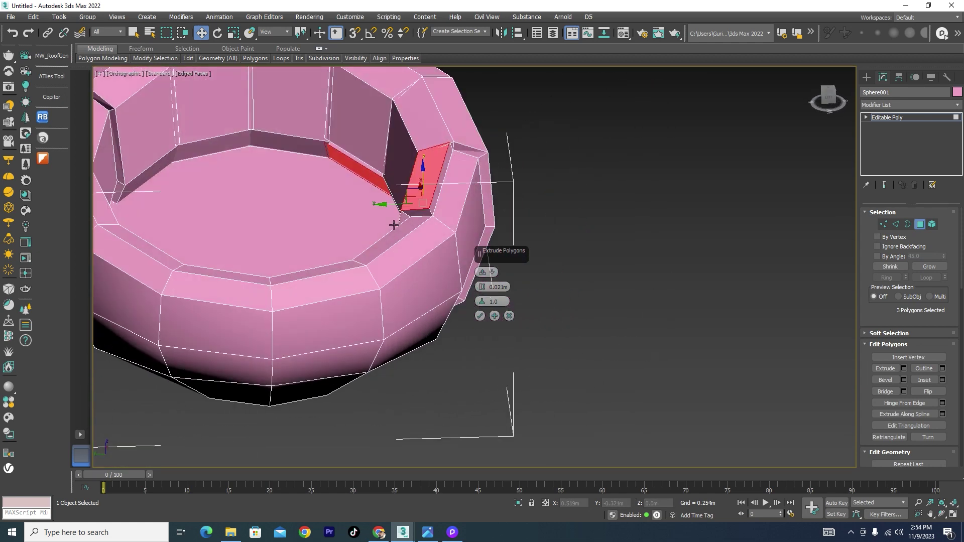
left_click(393, 225)
key("ctrl+z")
key("ctrl+z")
key("ctrl+z")
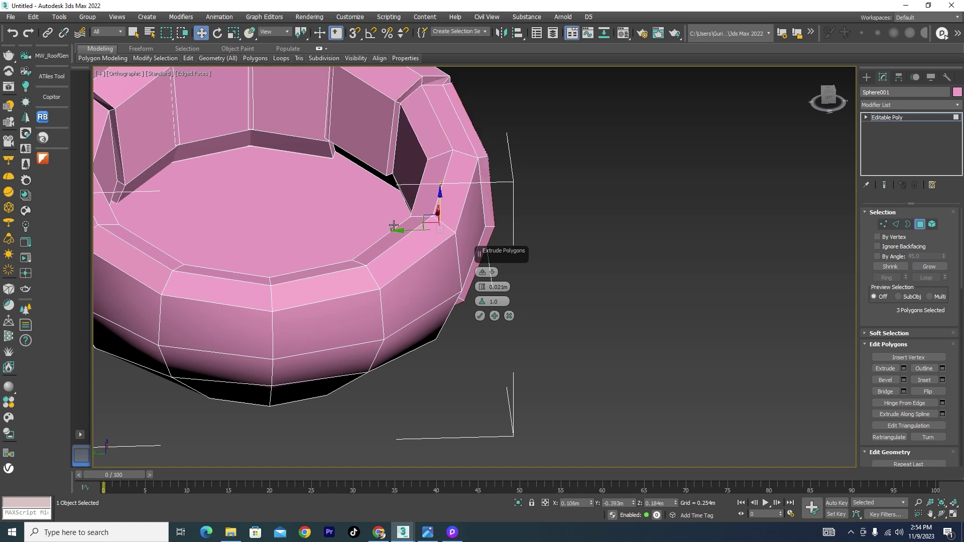
key("ctrl+z")
key("ctrl+z")
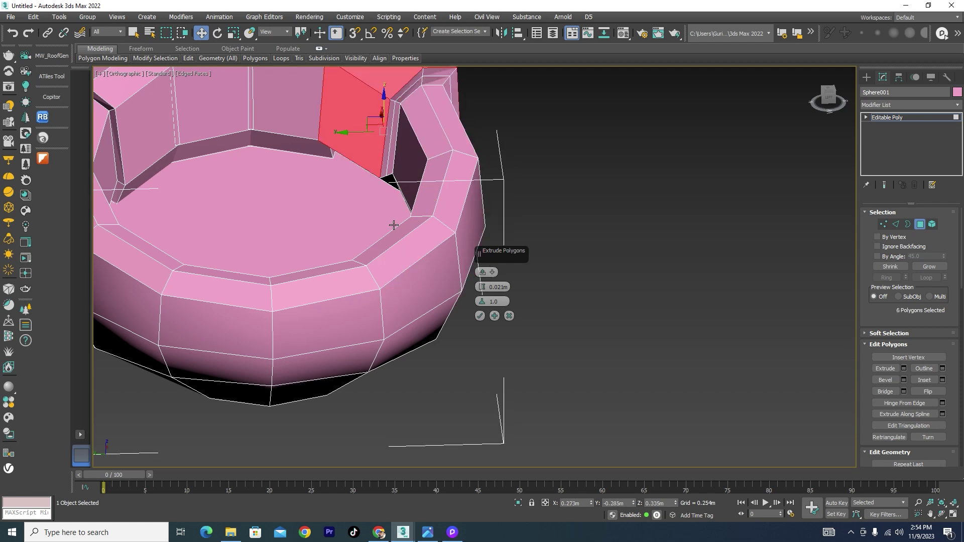
scroll(394, 225, "up", 3)
scroll(394, 224, "down", 4)
middle_click_drag(393, 225, 394, 180, "alt")
scroll(393, 180, "up", 4)
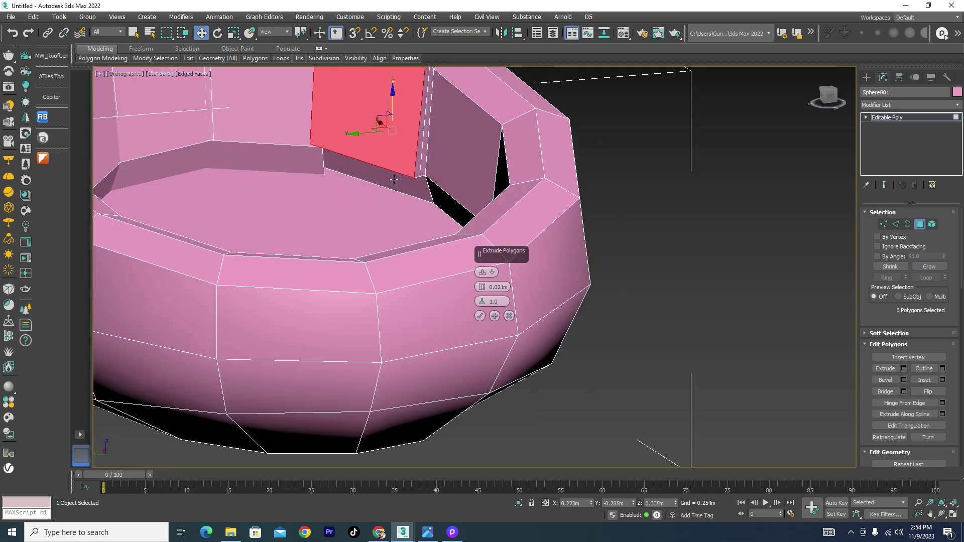
left_click(393, 179, "ctrl")
left_click(397, 185, "alt")
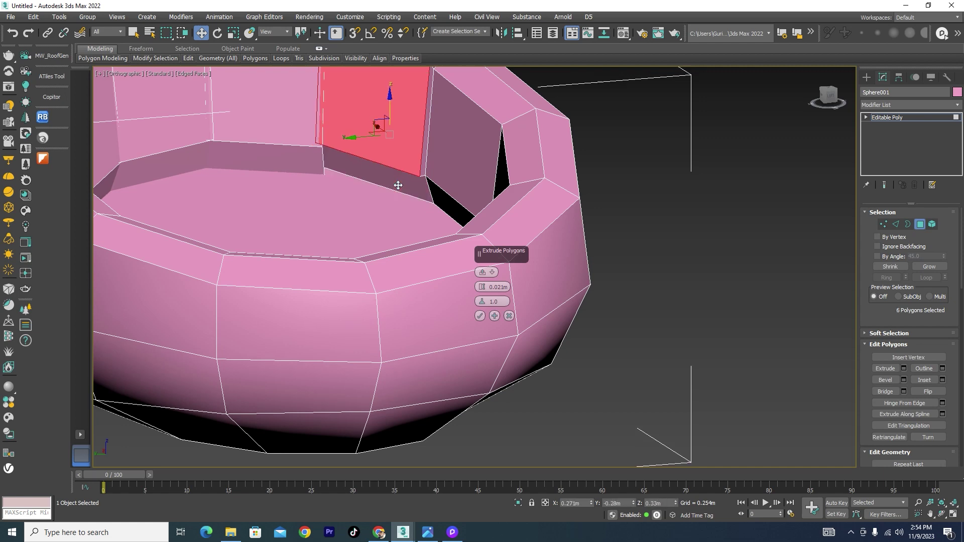
left_click(397, 184, "ctrl")
scroll(398, 183, "down", 2)
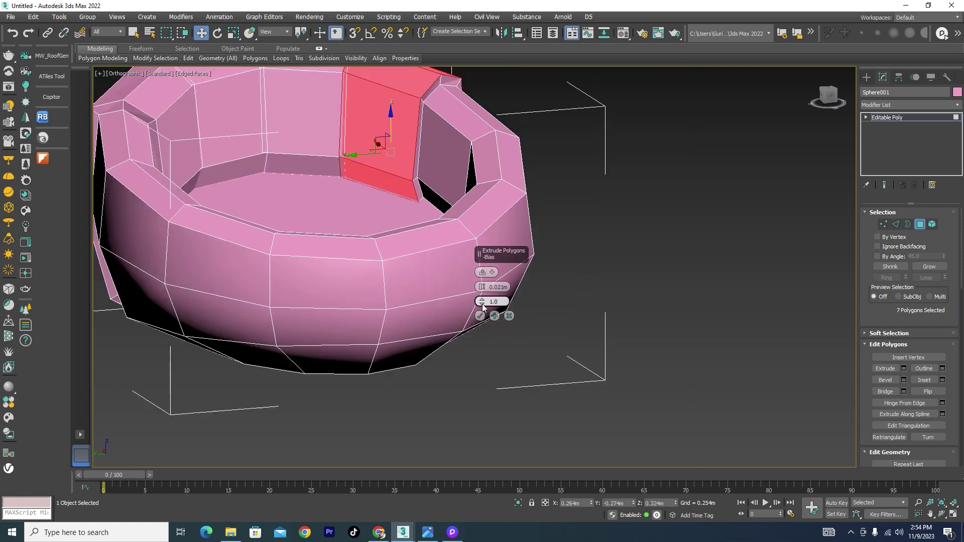
left_click(495, 317)
Start the next strip with the thin base strip, two wall polygons and a rim polygon.
middle_click_drag(494, 316, 462, 201, "alt")
scroll(461, 200, "up", 3)
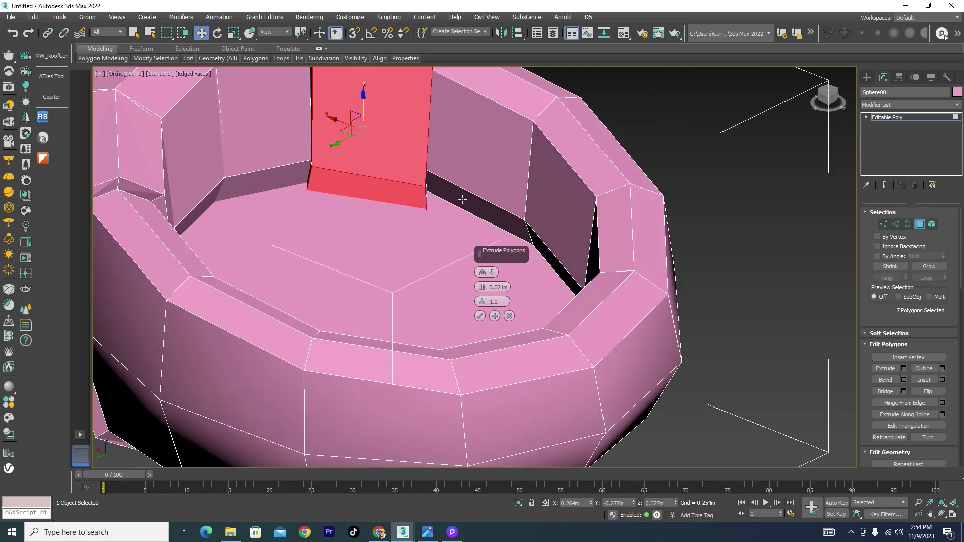
left_click(463, 200)
left_click(487, 166, "ctrl")
left_click(512, 87, "ctrl")
scroll(565, 161, "down", 3)
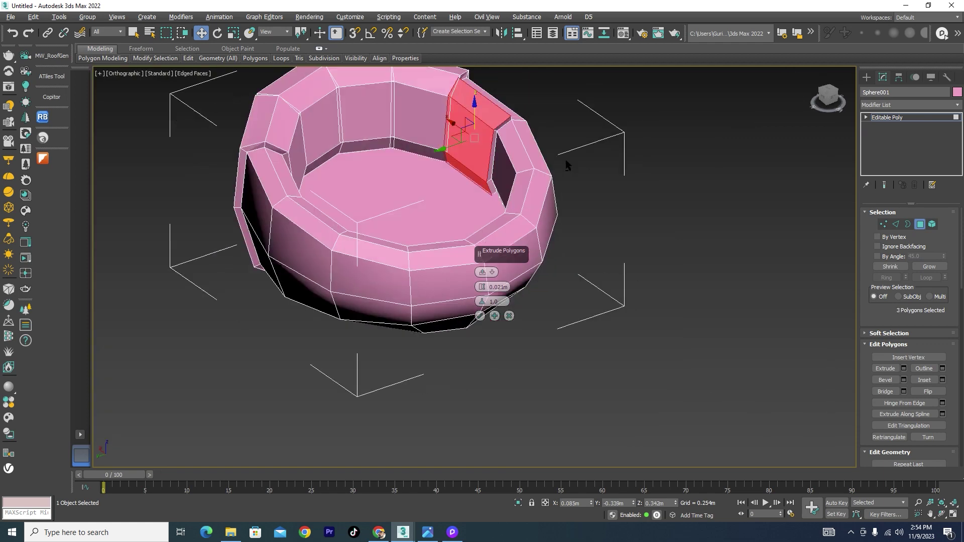
middle_click_drag(566, 161, 481, 162, "alt")
scroll(481, 163, "up", 3)
left_click(497, 176, "ctrl")
Select one rim block's polygons and extrude it 0.021m with Apply and Continue.
left_click(544, 183, "ctrl")
scroll(544, 183, "down", 3)
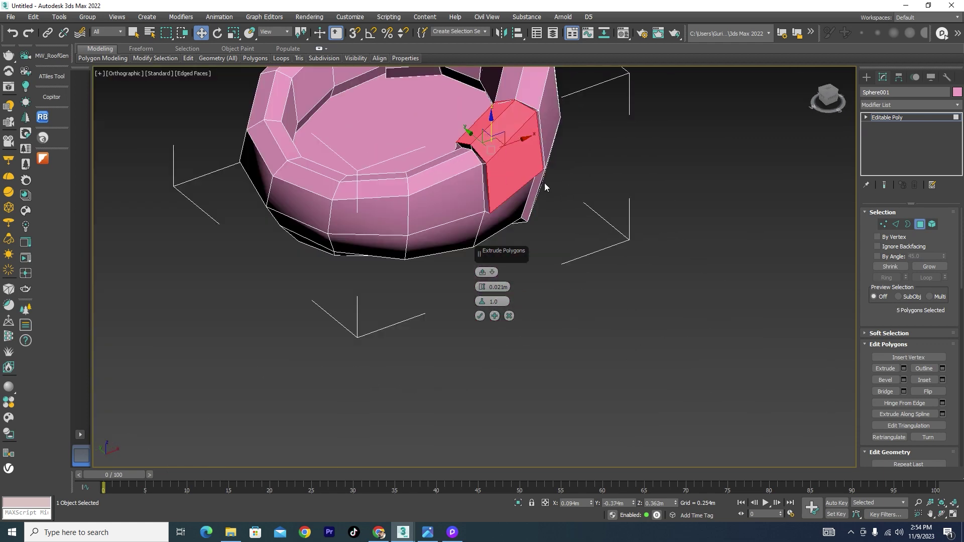
middle_click_drag(544, 183, 525, 164, "alt")
left_click(496, 210, "ctrl")
left_click(461, 262, "ctrl")
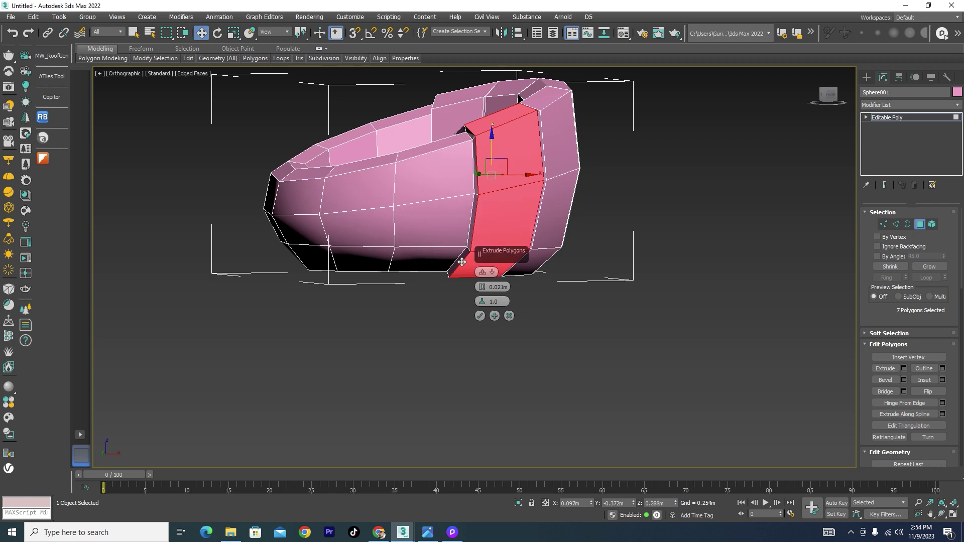
left_click(494, 316)
Select the next wall column's polygons, including its top rim face.
left_click(432, 266)
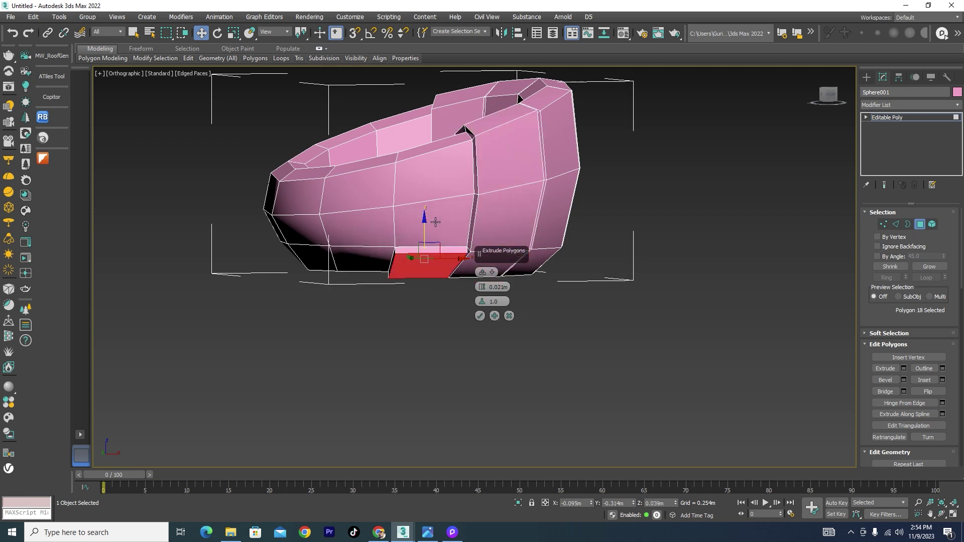
left_click(437, 226, "ctrl")
left_click(439, 178, "ctrl")
middle_click_drag(439, 178, 483, 216, "alt")
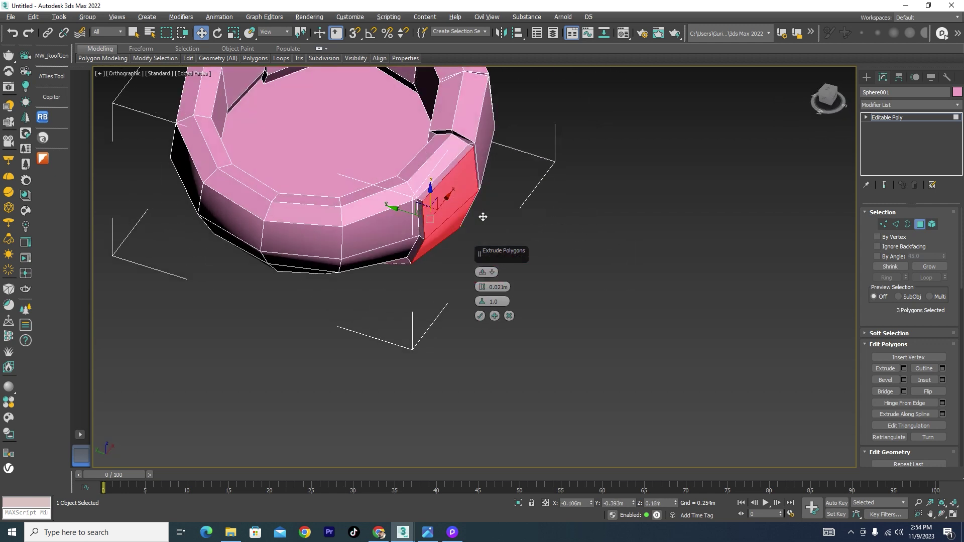
left_click(445, 166, "ctrl")
middle_click_drag(442, 191, 536, 200, "alt")
scroll(424, 189, "up", 3)
scroll(406, 209, "down", 3)
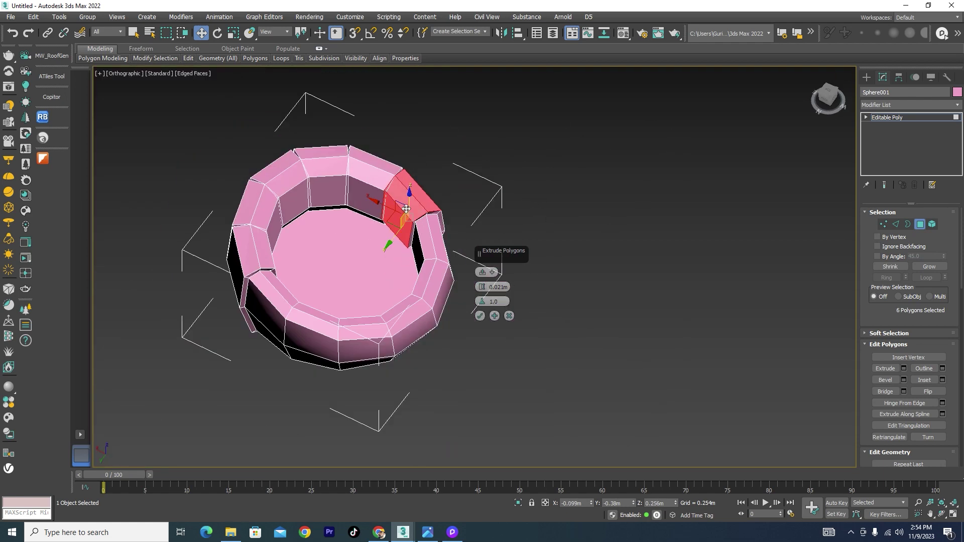
left_click(405, 209, "ctrl")
middle_click_drag(406, 209, 415, 216, "alt")
scroll(412, 226, "up", 5)
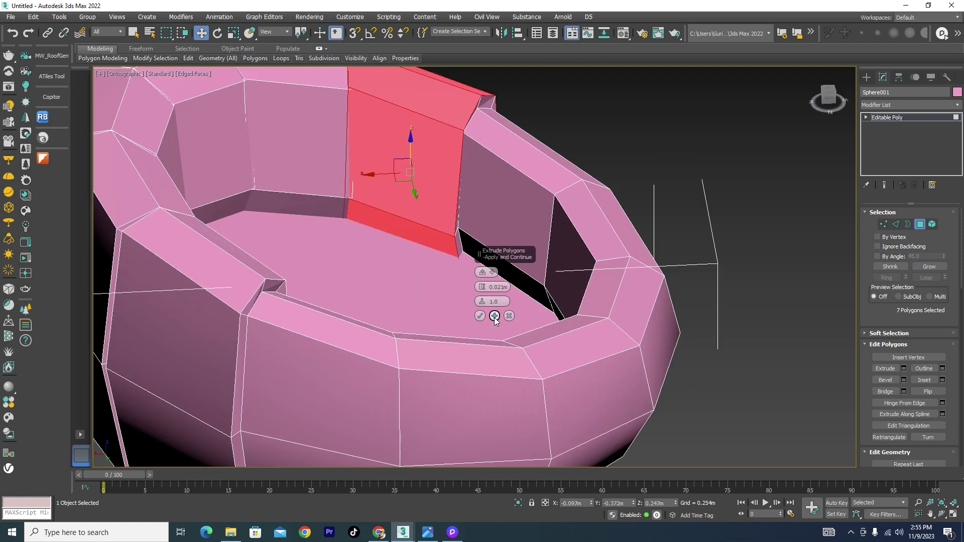
scroll(482, 321, "down", 3)
scroll(451, 226, "up", 3)
Add another wall column's polygons and extrude that block 0.021m.
left_click(468, 130, "ctrl")
scroll(468, 130, "down", 5)
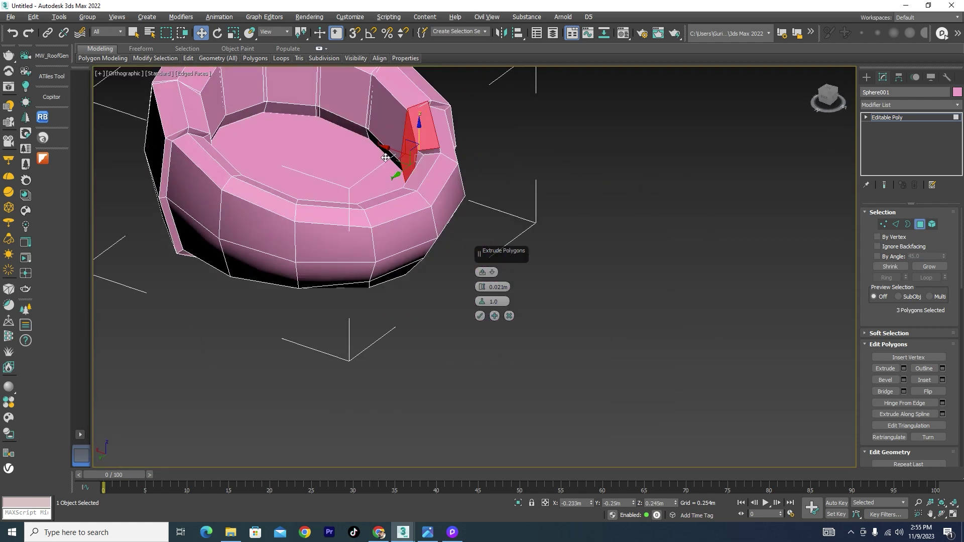
middle_click_drag(409, 145, 400, 161, "alt")
scroll(401, 161, "up", 2)
left_click(377, 158, "ctrl")
scroll(433, 209, "down", 3)
middle_click_drag(433, 209, 387, 238, "alt")
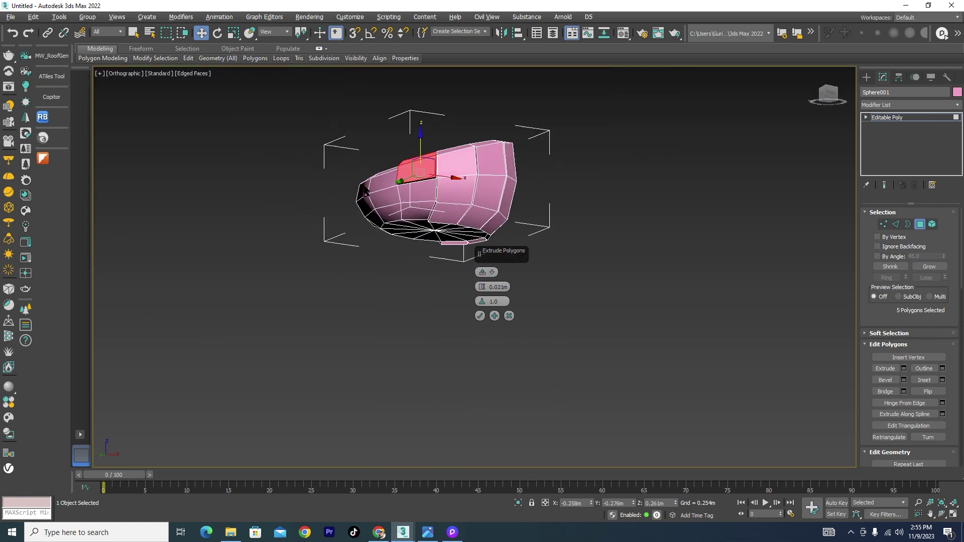
scroll(387, 238, "up", 3)
scroll(387, 238, "down", 2)
scroll(387, 238, "up", 1)
scroll(387, 238, "up", 2)
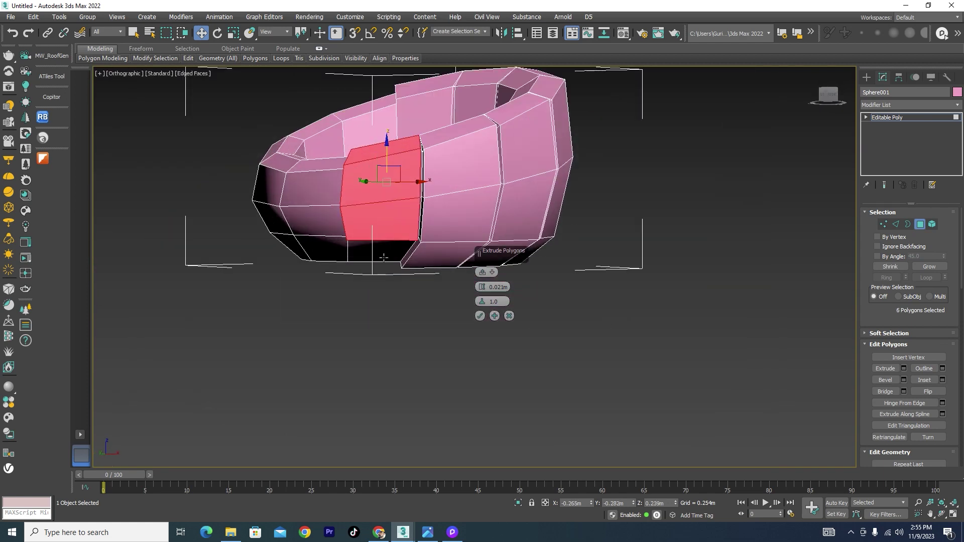
left_click(387, 238, "ctrl")
middle_click_drag(387, 238, 352, 291, "alt")
scroll(351, 292, "up", 4)
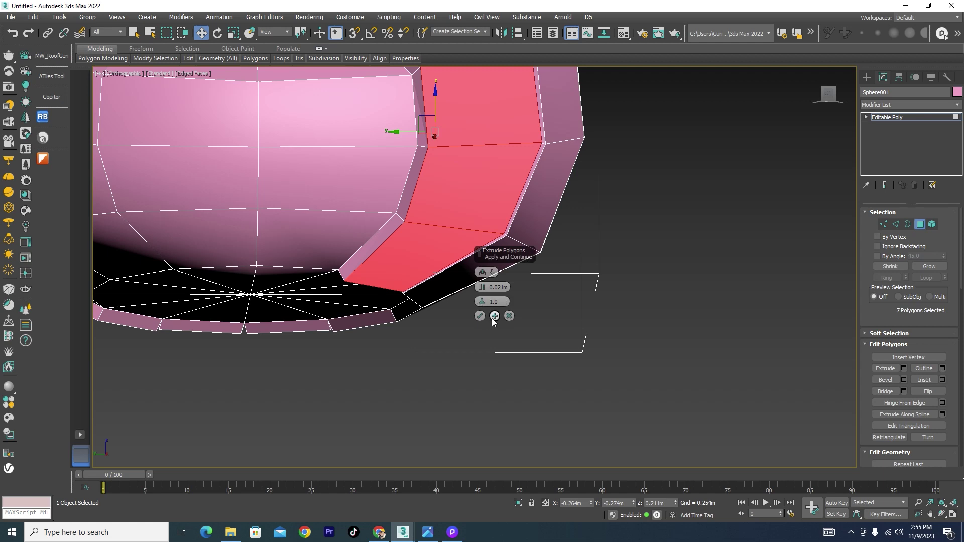
left_click(304, 251)
Start the next rim block's polygon selection, undoing two stray picks.
left_click(321, 183, "ctrl")
left_click(327, 126, "ctrl")
scroll(335, 148, "down", 4)
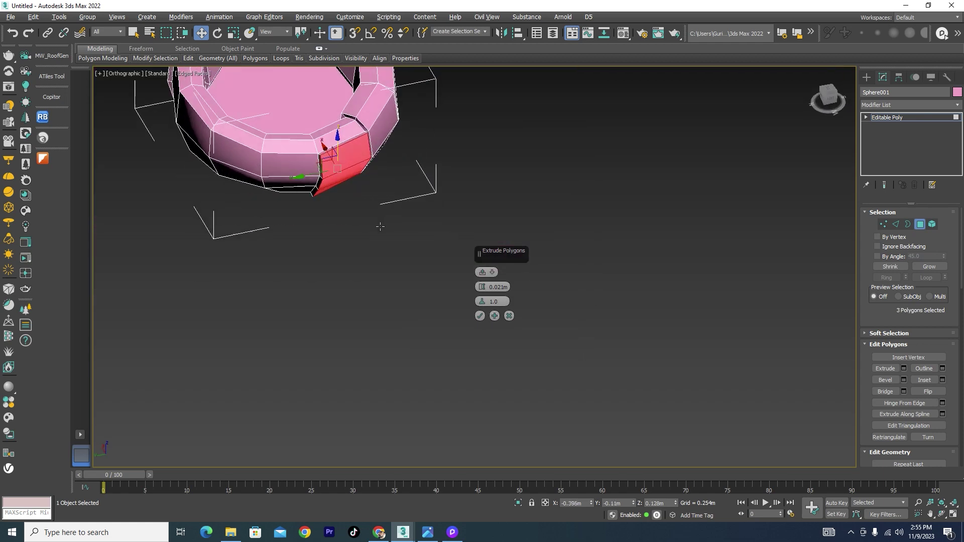
mouse_move(335, 148)
middle_mouse_down("alt")
mouse_move(324, 161)
mouse_move(479, 153)
mouse_move(351, 191)
middle_mouse_up("alt")
left_click(327, 146, "ctrl")
scroll(480, 153, "up", 5)
left_click(306, 191, "ctrl")
left_click(307, 261, "ctrl")
key("ctrl+z")
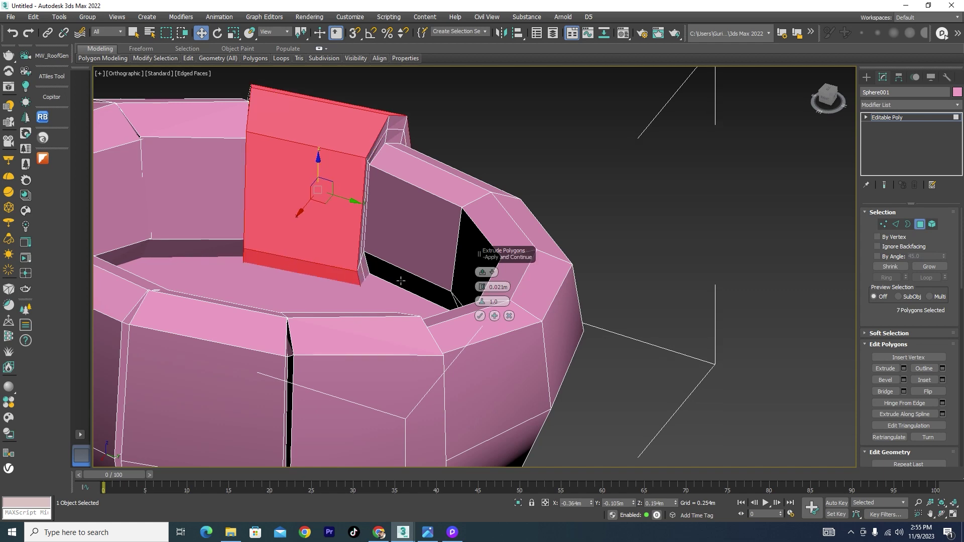
key("ctrl+z")
key("ctrl+z")
Complete that rim block's selection and extrude it 0.021m.
scroll(474, 290, "down", 5)
middle_click_drag(475, 290, 291, 227, "alt")
scroll(291, 227, "up", 3)
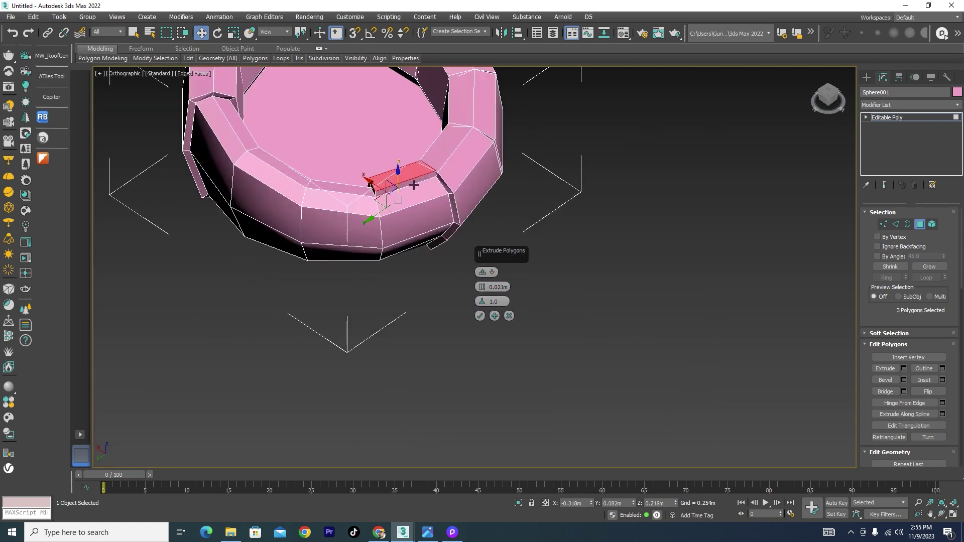
left_click(421, 223, "ctrl")
middle_click_drag(421, 224, 411, 258, "alt")
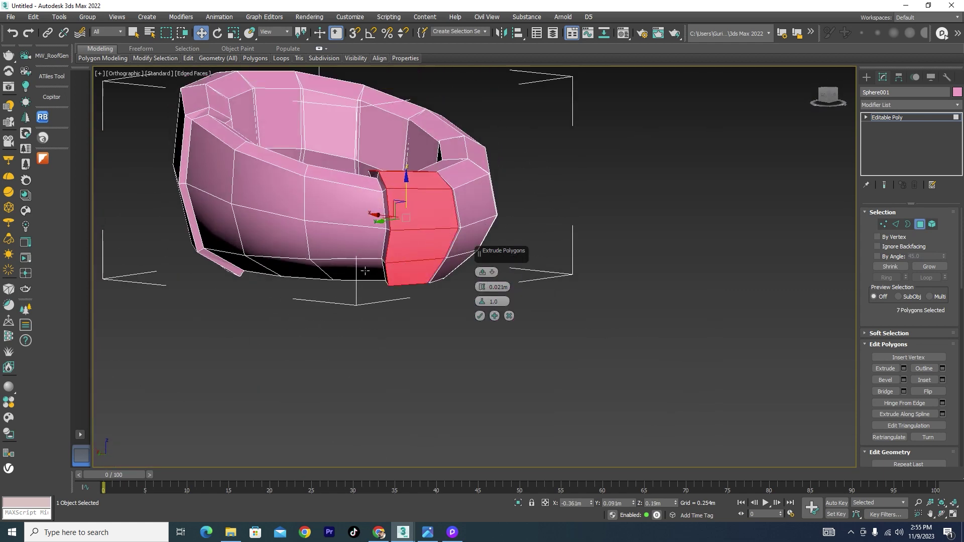
left_click(366, 271, "ctrl")
key("ctrl+z")
left_click(392, 278, "ctrl")
Select the next rim block's column of polygons, undoing mis-picks.
left_click(353, 280)
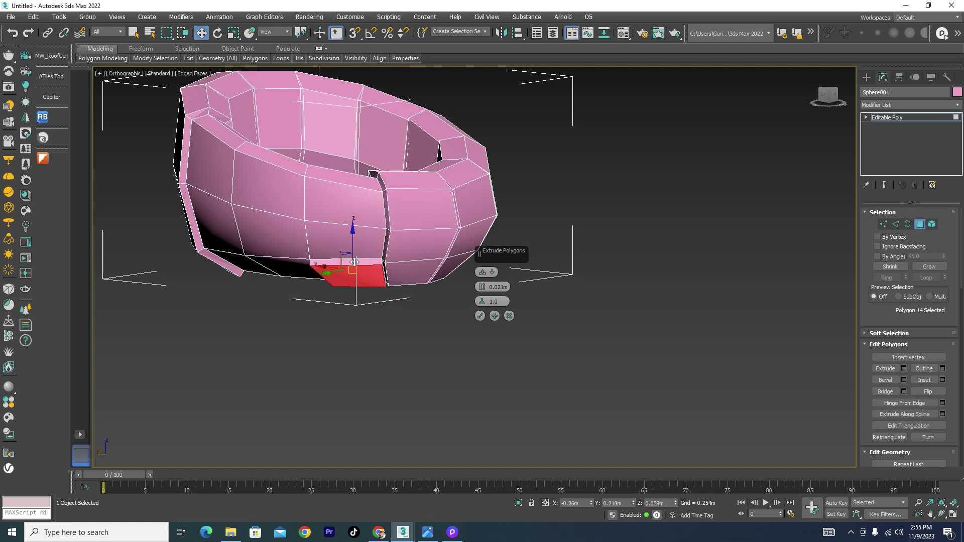
left_click(354, 238, "ctrl")
left_click(357, 215, "ctrl")
middle_click_drag(358, 216, 495, 256, "alt")
scroll(344, 205, "up", 5)
key("ctrl+z")
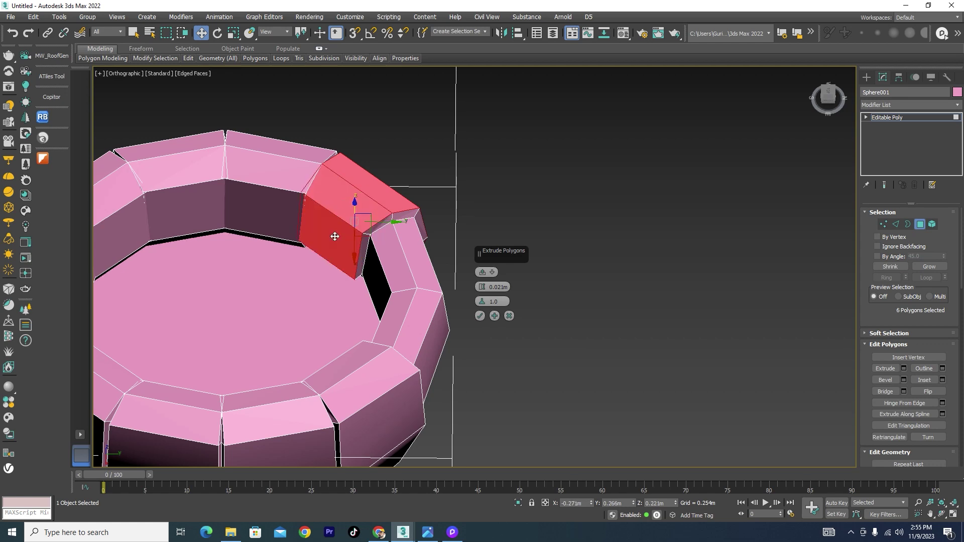
mouse_move(344, 211)
middle_mouse_down("alt")
mouse_move(351, 236)
mouse_move(460, 303)
middle_mouse_up("alt")
scroll(358, 246, "up", 5)
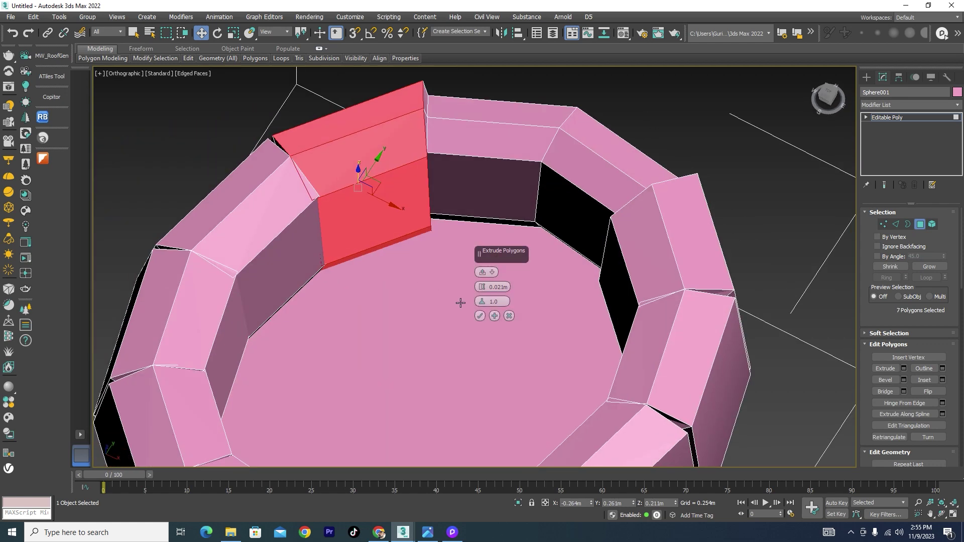
left_click(495, 319)
key("ctrl+z")
key("ctrl+z")
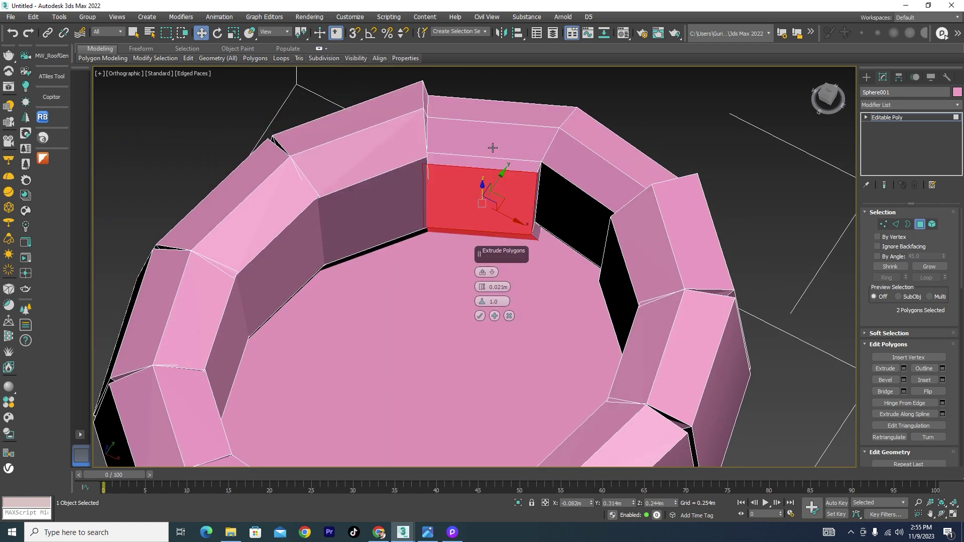
key("ctrl+z")
scroll(509, 119, "down", 5)
mouse_move(509, 119)
middle_mouse_down("alt")
mouse_move(451, 210)
mouse_move(405, 199)
middle_mouse_up("alt")
key("ctrl+z")
Select the remaining rim polygons and extrude them 0.021m, finishing with OK.
left_click(414, 242, "ctrl")
scroll(413, 242, "up", 2)
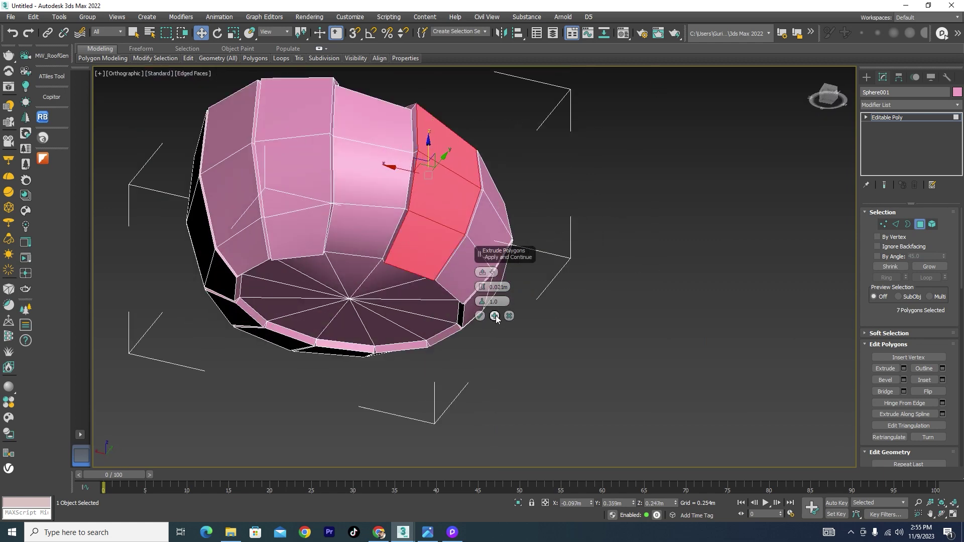
key("ctrl+z")
key("ctrl+z")
mouse_move(495, 318)
middle_mouse_down("alt")
mouse_move(404, 209)
mouse_move(405, 137)
middle_mouse_up("alt")
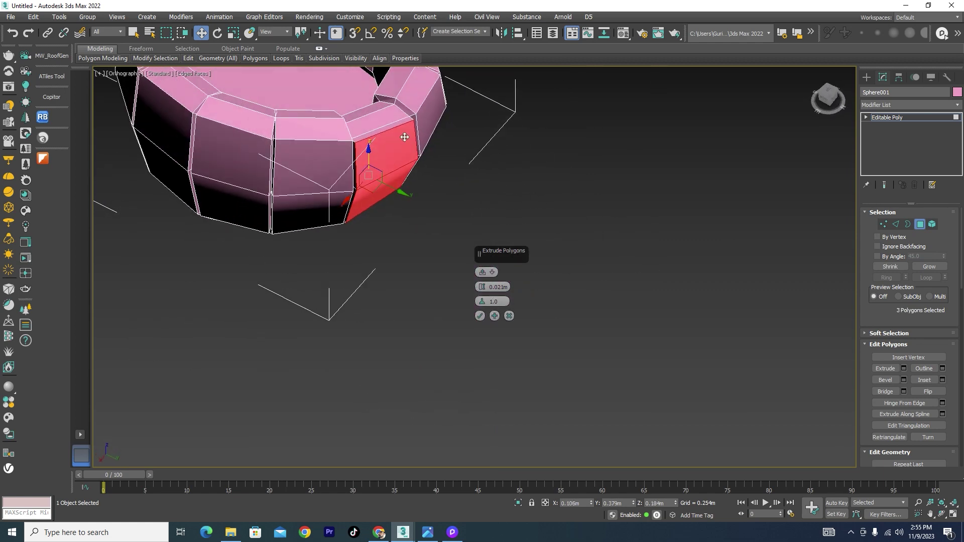
left_click(370, 146, "ctrl")
scroll(382, 191, "down", 3)
middle_click_drag(382, 191, 458, 195, "alt")
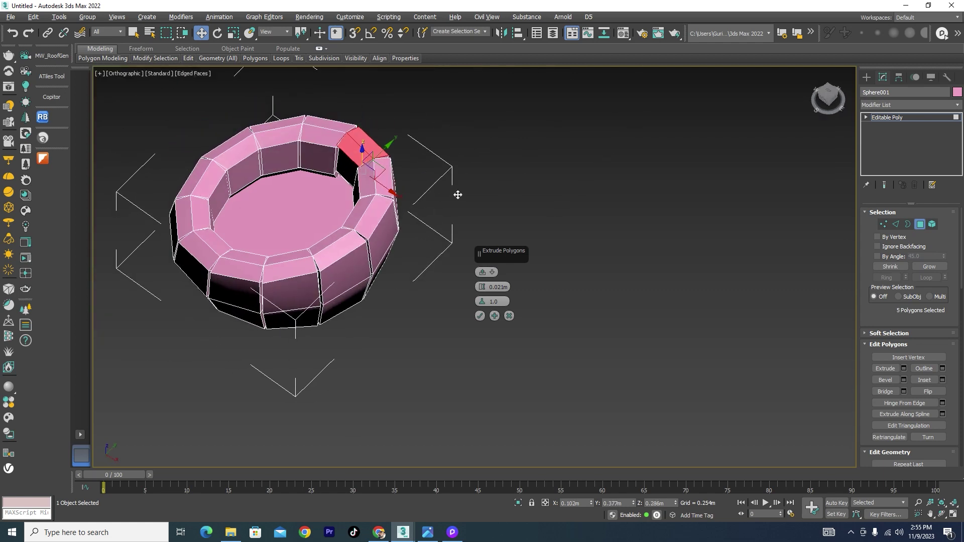
scroll(345, 176, "up", 3)
left_click(344, 177, "ctrl")
middle_click_drag(345, 176, 383, 161, "alt")
scroll(383, 161, "up", 5)
left_click(435, 236, "ctrl")
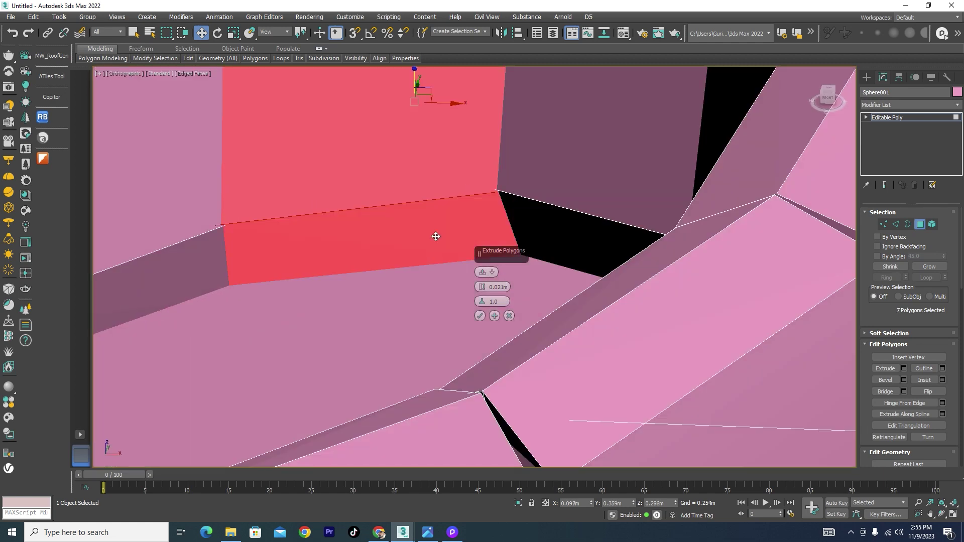
left_click(479, 316)
scroll(486, 305, "down", 5)
middle_click_drag(486, 305, 500, 284, "alt")
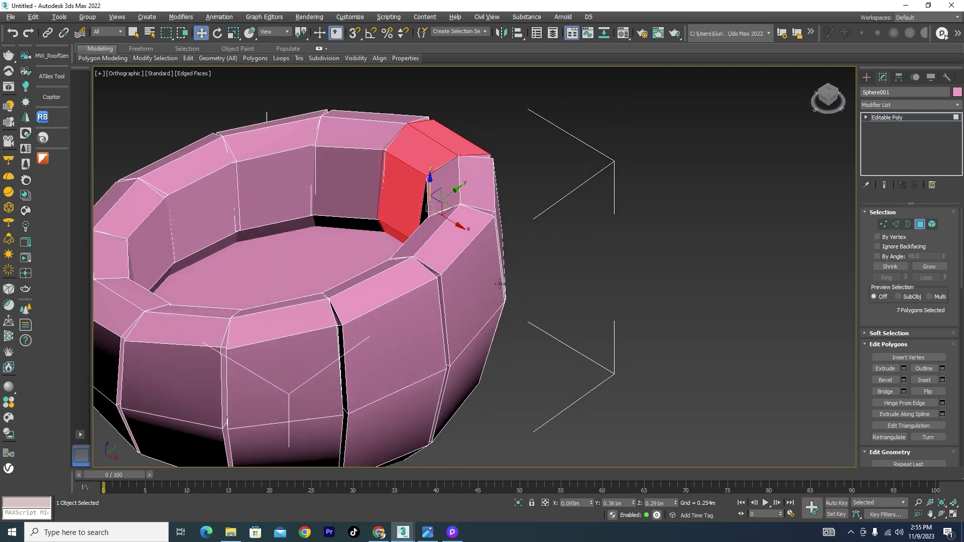
Leave Polygon mode and add a TurboSmooth modifier to Sphere001.
left_click(924, 222)
scroll(565, 258, "down", 5)
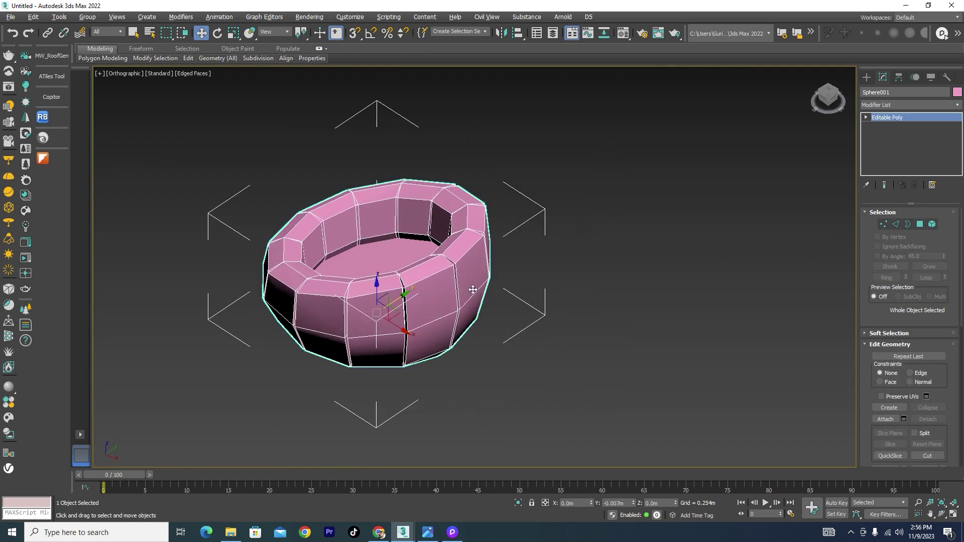
middle_click_drag(565, 258, 490, 279, "alt")
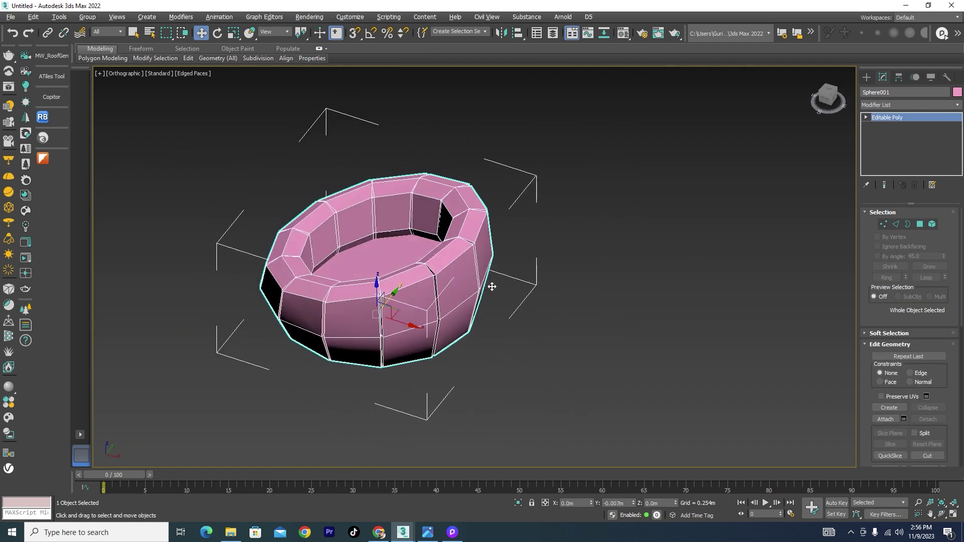
left_click(958, 105)
scroll(899, 296, "down", 15)
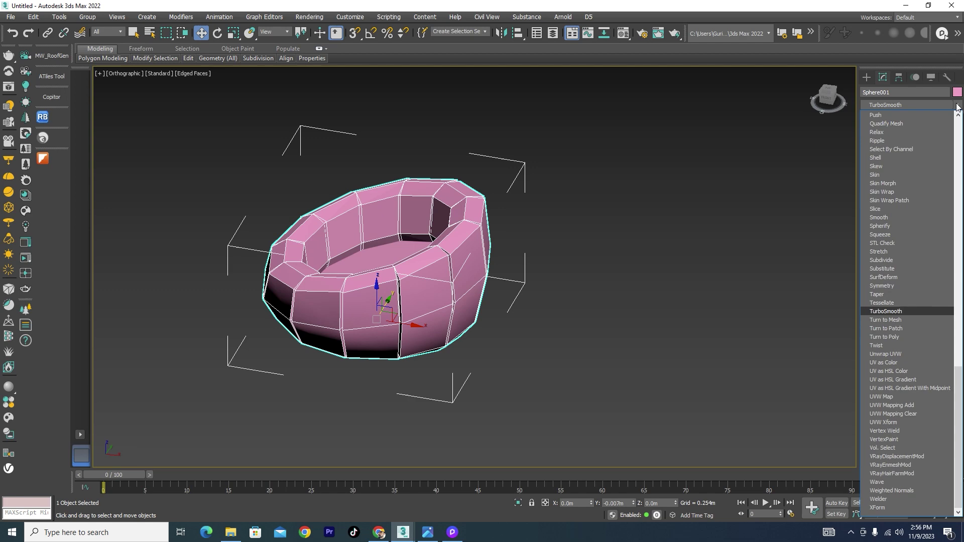
left_click(894, 311)
middle_click_drag(606, 275, 816, 260, "alt")
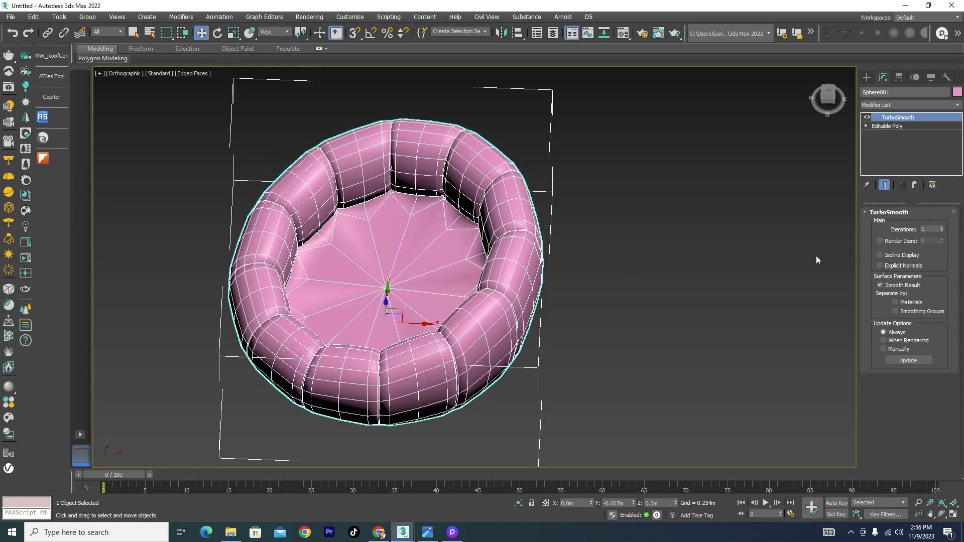
Set TurboSmooth iterations to 3 and turn off the Edged Faces display.
type("3")
key("Return")
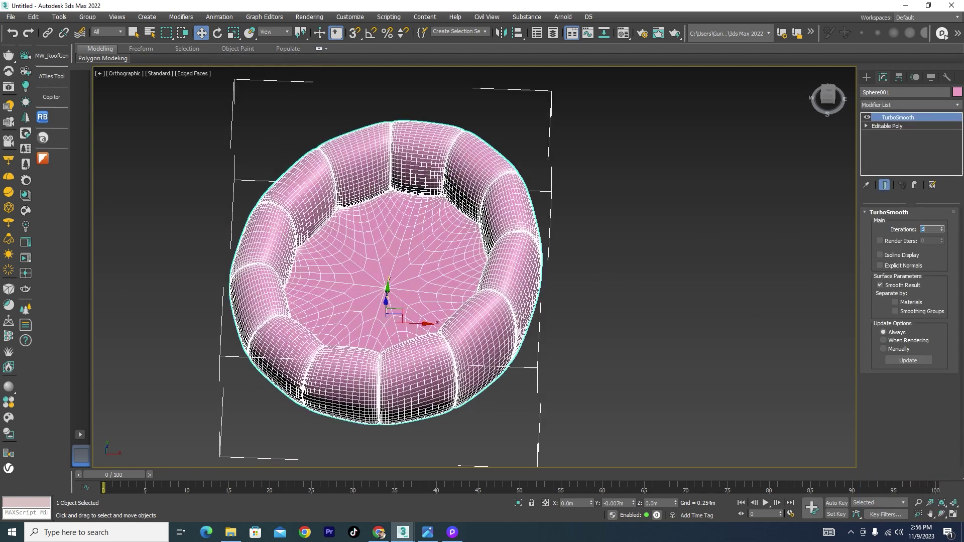
middle_click_drag(398, 282, 428, 285, "alt")
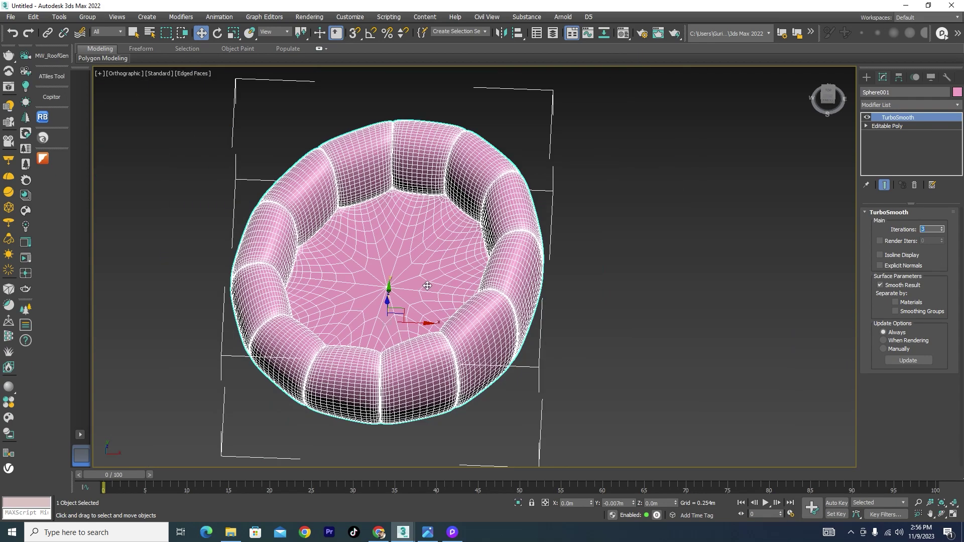
left_click(576, 321)
key("F4")
scroll(383, 251, "up", 3)
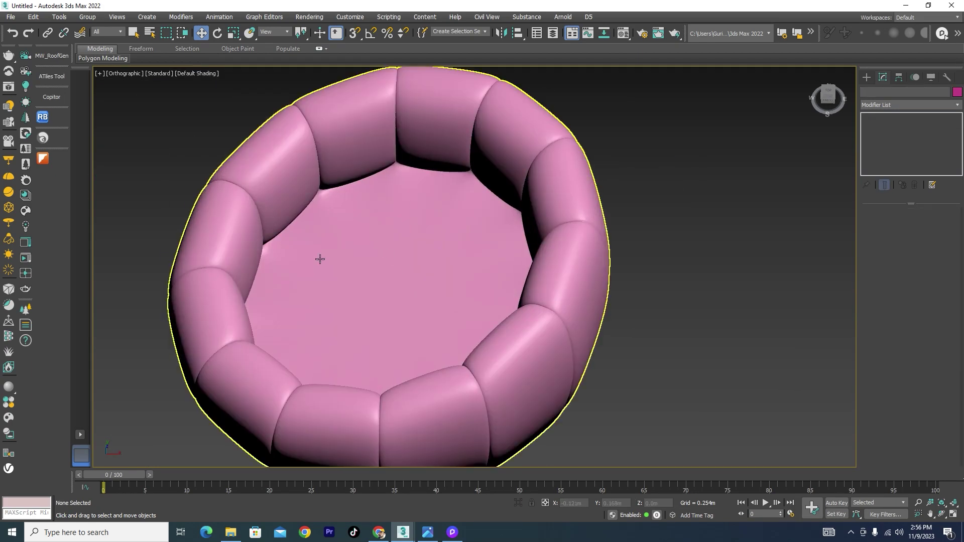
Replace TurboSmooth with Editable Poly NURMS subdivision at 2 iterations.
left_click(480, 389)
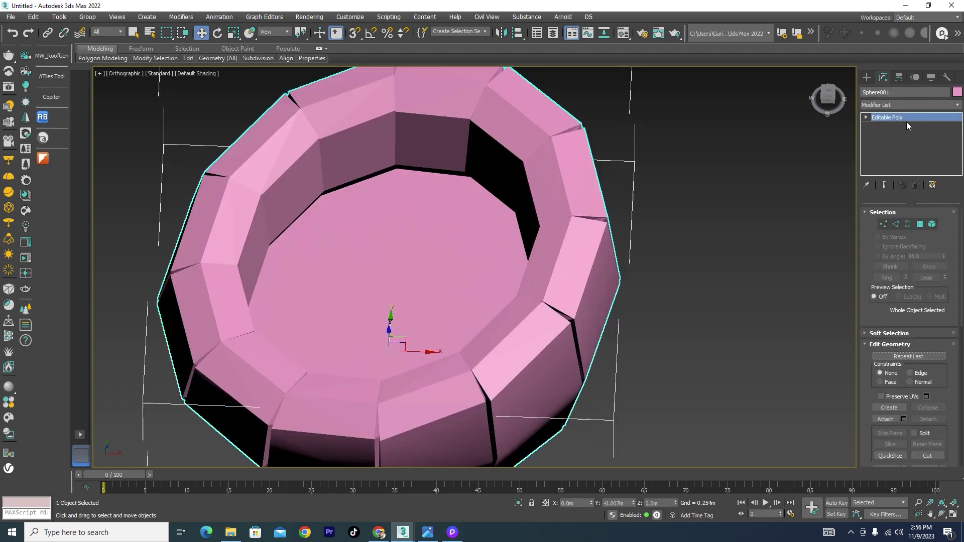
left_click_drag(962, 233, 961, 340)
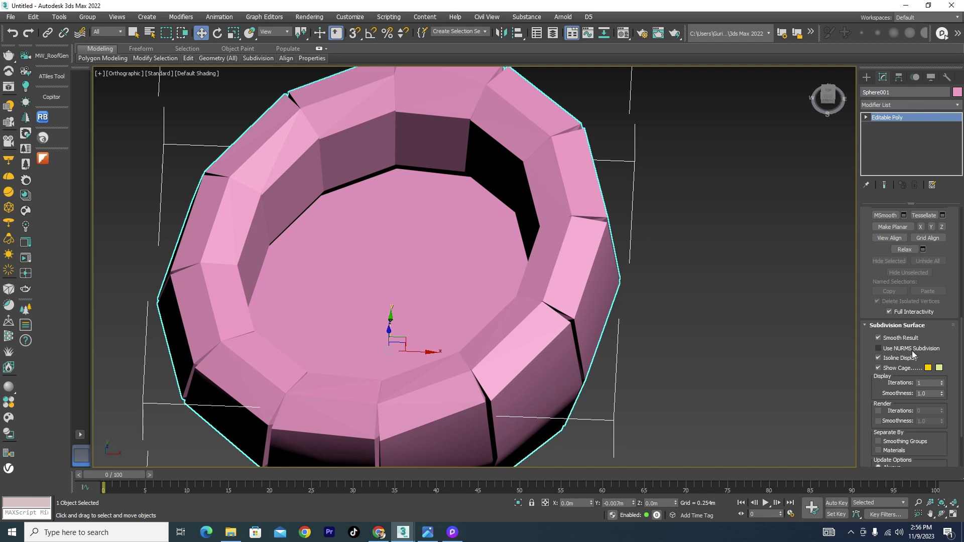
left_click(878, 348)
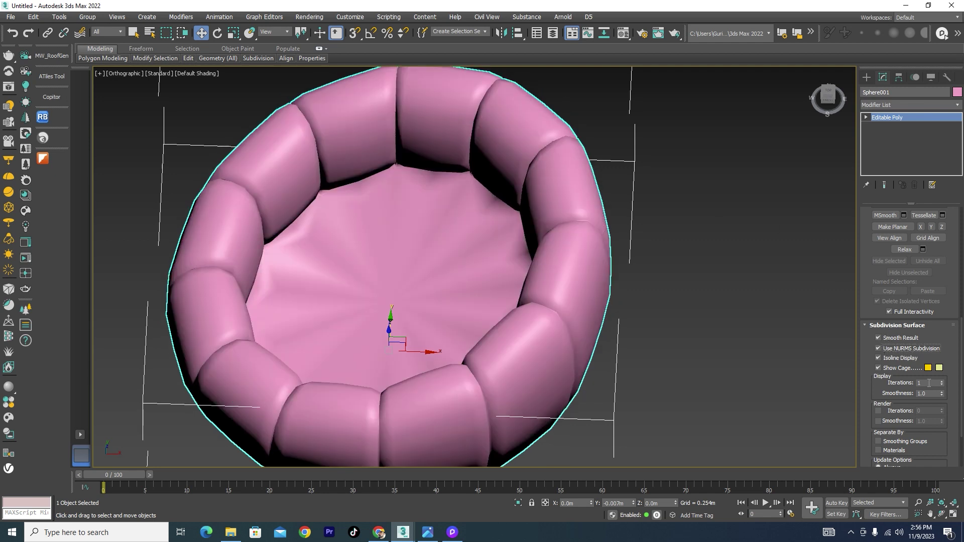
type("2")
key("Return")
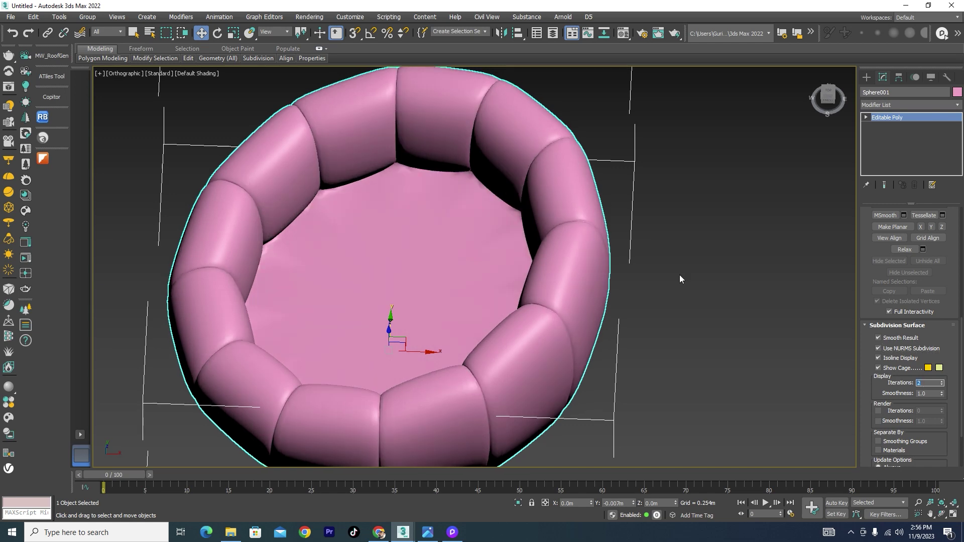
scroll(581, 323, "down", 5)
mouse_move(581, 323)
middle_mouse_down("alt")
mouse_move(522, 257)
mouse_move(477, 246)
mouse_move(594, 293)
mouse_move(585, 209)
mouse_move(628, 314)
mouse_move(501, 283)
middle_mouse_up("alt")
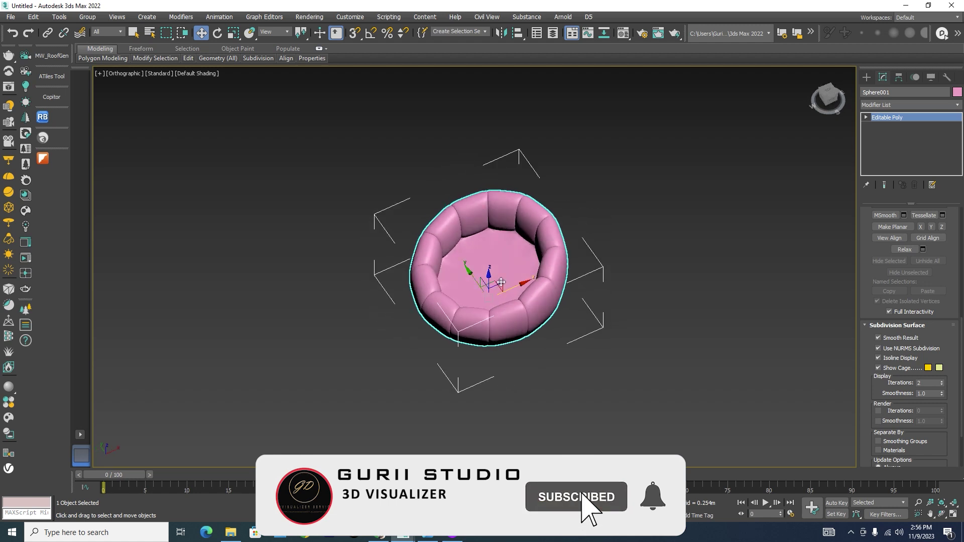
Enter Polygon mode and select the inner seat floor polygon.
key("z")
left_click(866, 117)
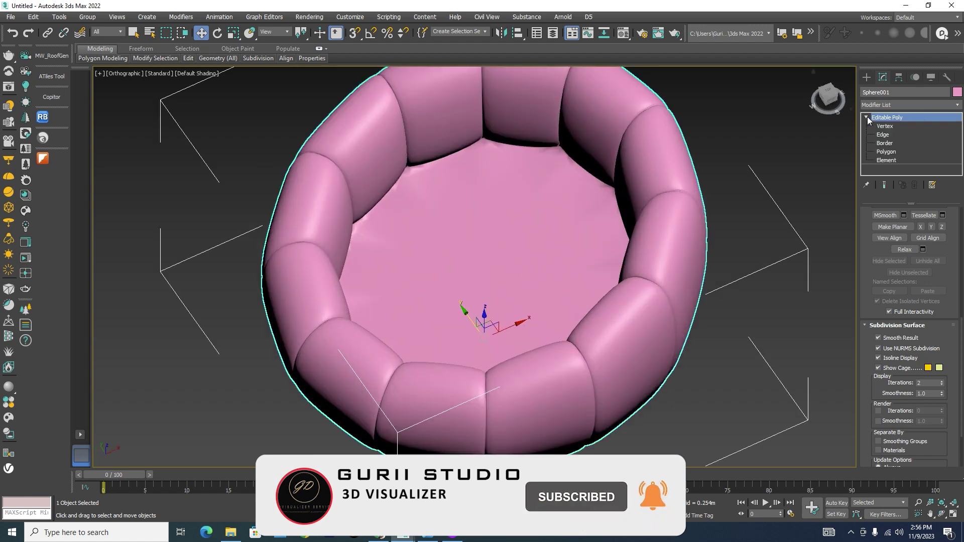
left_click(886, 152)
left_click(497, 196)
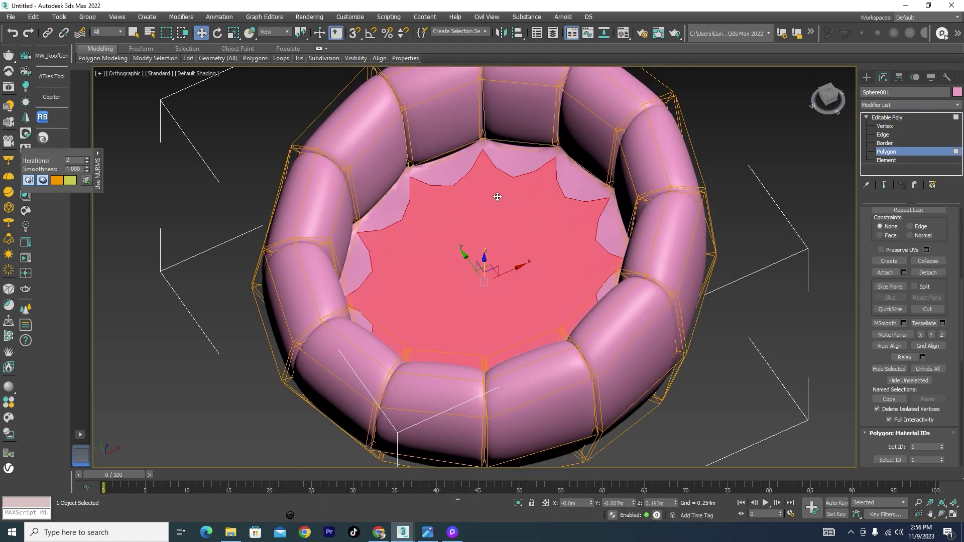
mouse_move(560, 258)
middle_mouse_down("alt")
mouse_move(552, 297)
mouse_move(556, 275)
mouse_move(489, 236)
middle_mouse_up("alt")
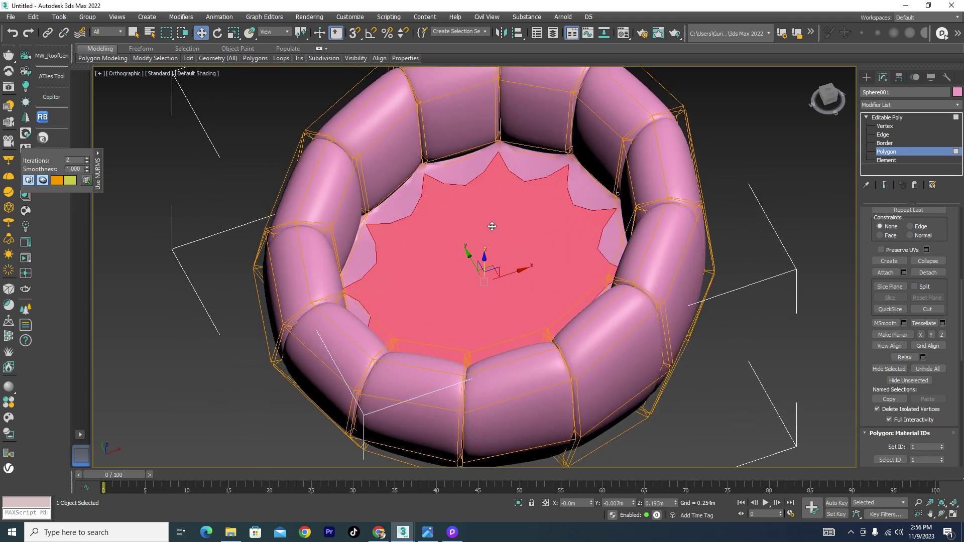
Inset the seat floor polygon and grow the selection to the surrounding ring.
right_click(492, 230)
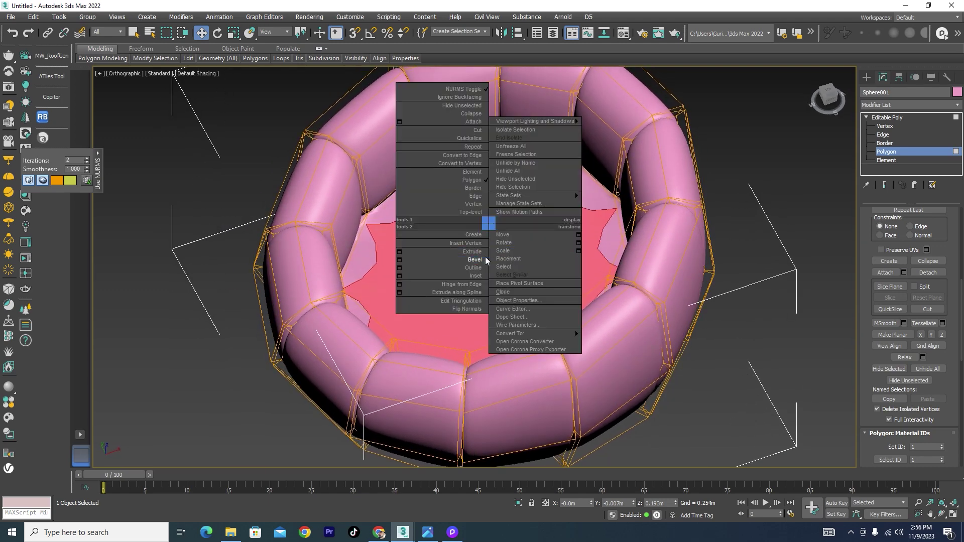
left_click(476, 274)
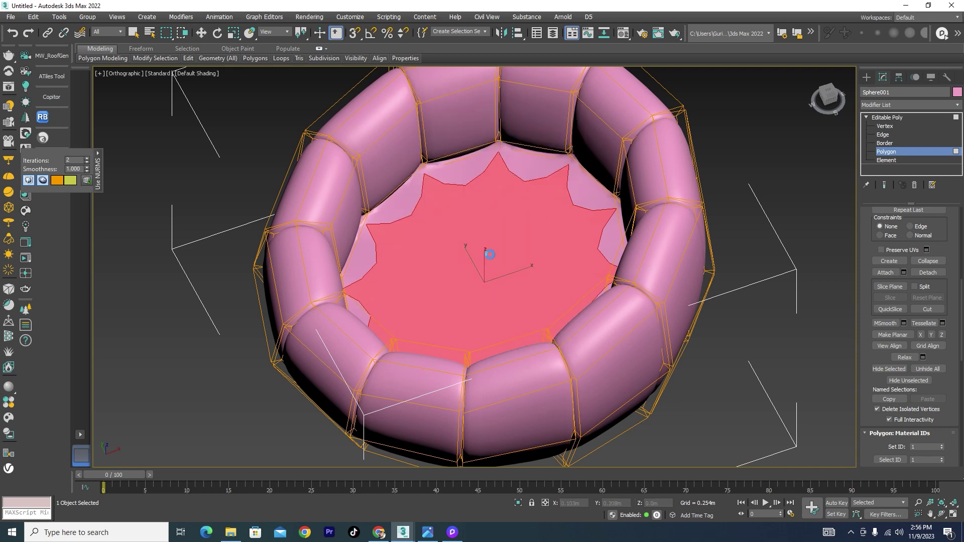
left_click_drag(489, 254, 502, 276)
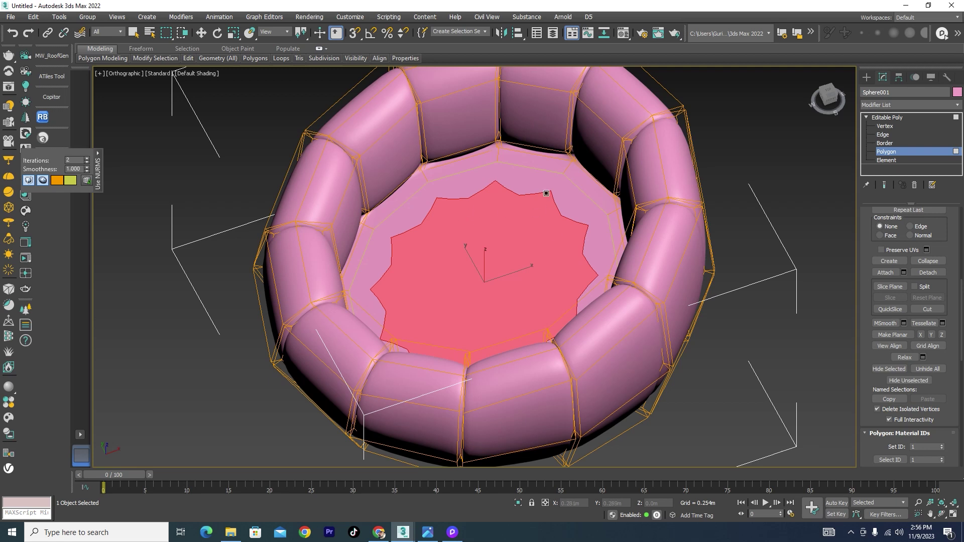
left_click_drag(962, 320, 962, 251)
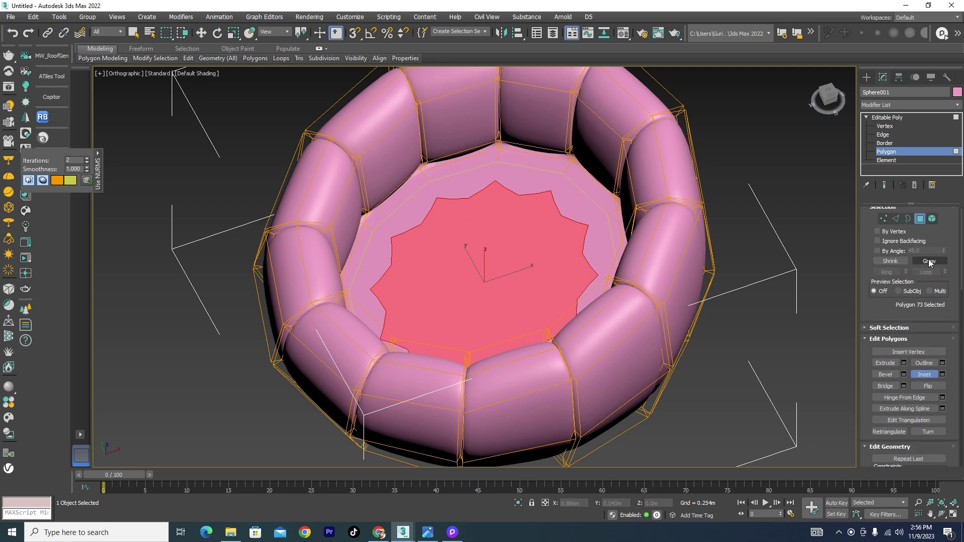
left_click(929, 261)
middle_click_drag(566, 248, 557, 237, "alt")
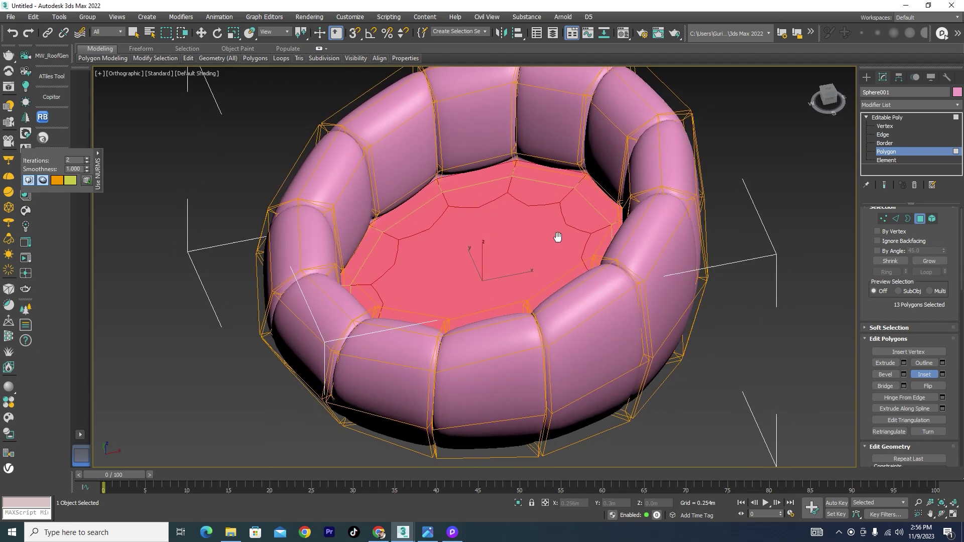
Bevel the 13 selected seat polygons.
key("w")
right_click(473, 262)
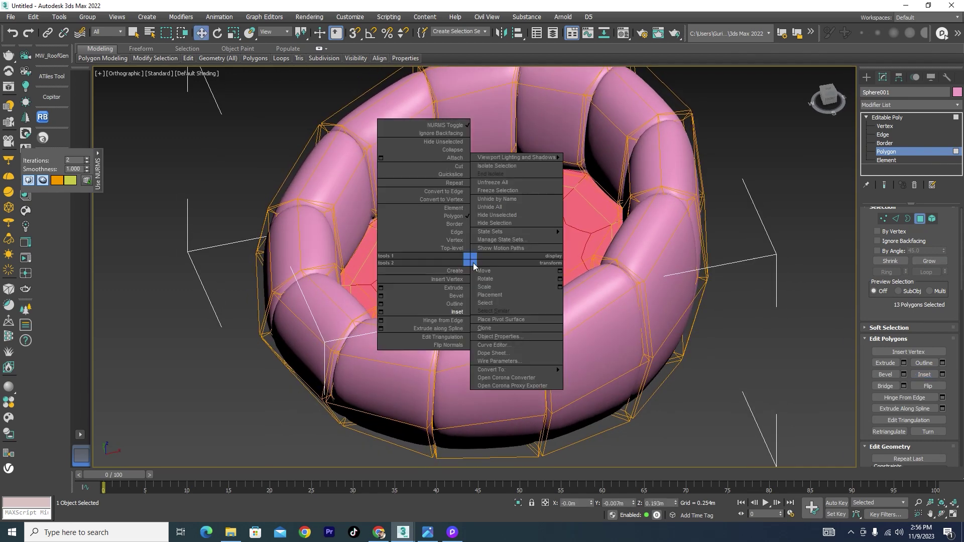
left_click(453, 298)
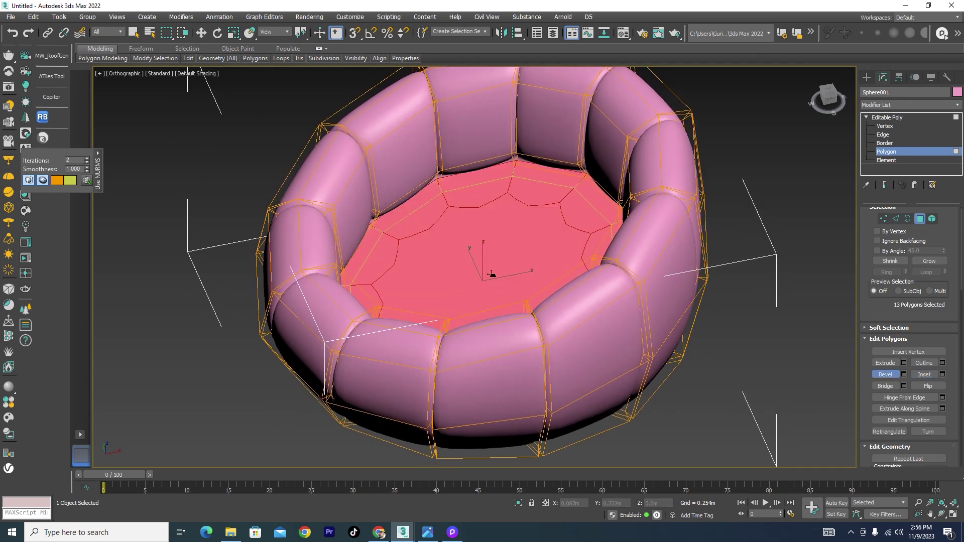
left_click_drag(492, 274, 489, 261)
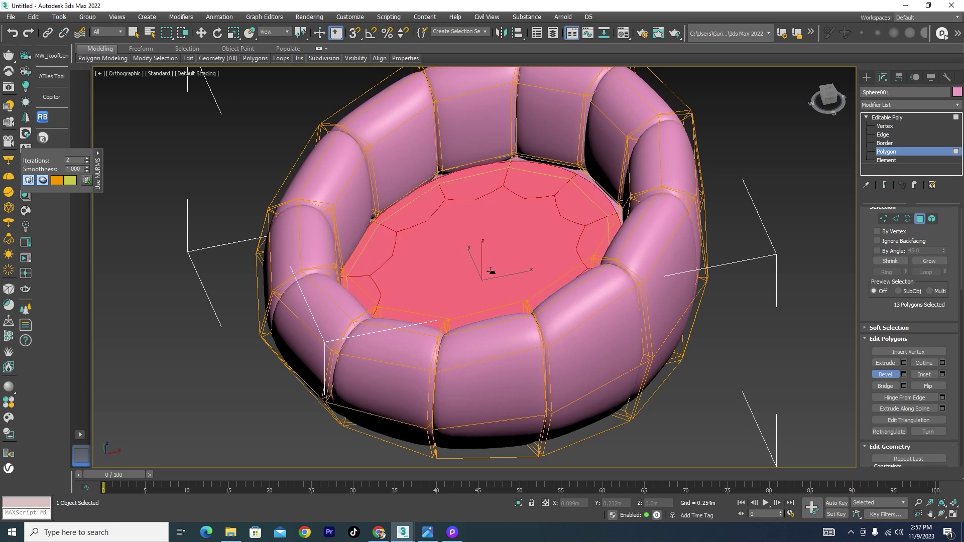
middle_click_drag(556, 255, 599, 239, "alt")
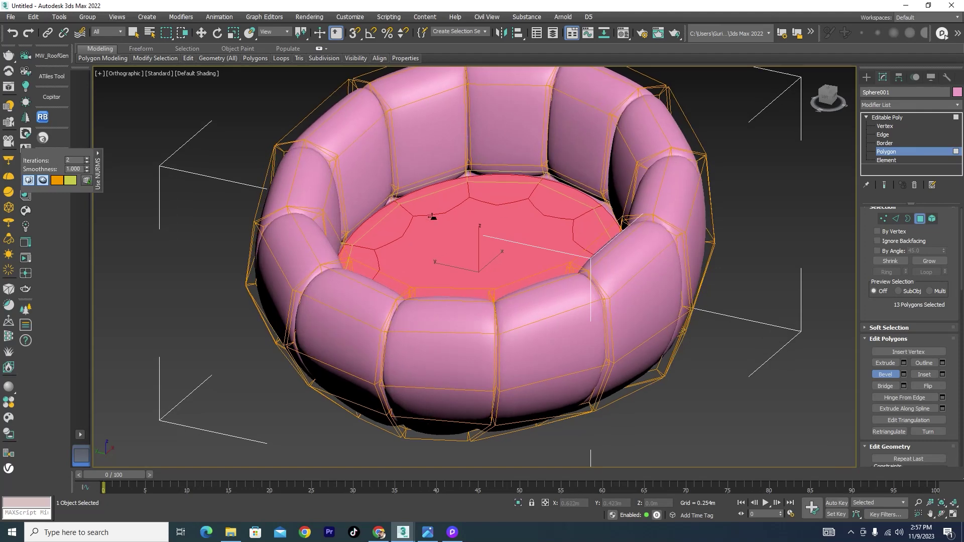
scroll(512, 255, "up", 5)
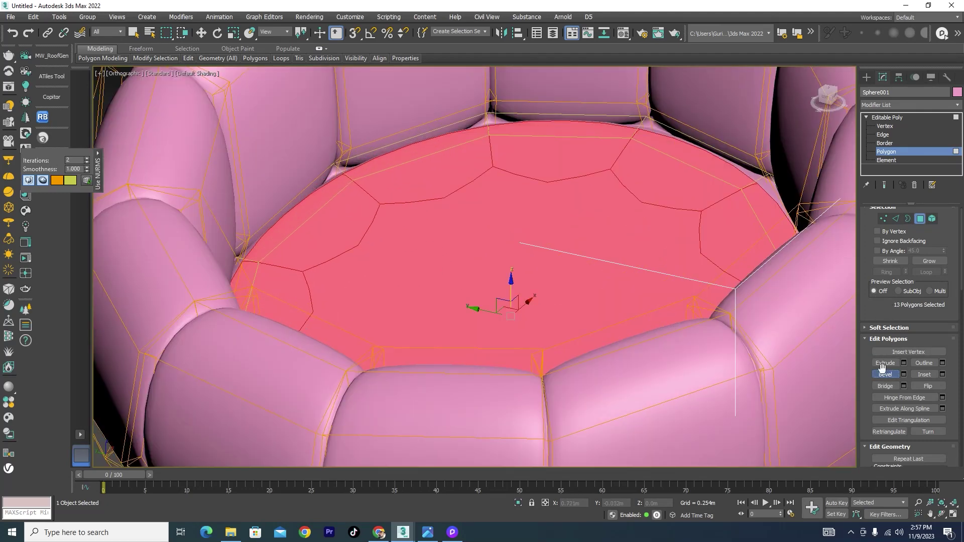
Move the seat polygons up along Z to about 0.246m.
key("w")
left_click_drag(511, 285, 507, 273)
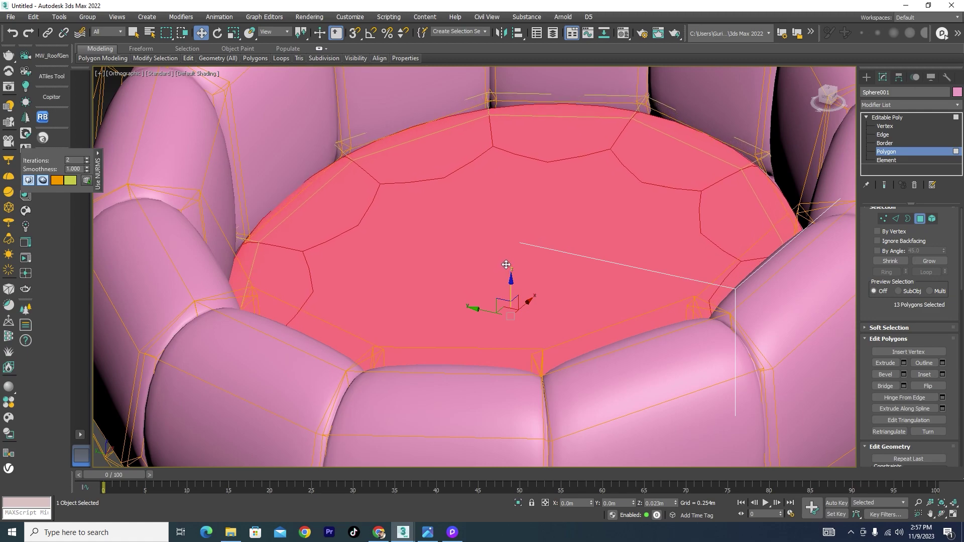
mouse_move(570, 174)
middle_mouse_down("alt")
mouse_move(501, 198)
mouse_move(423, 198)
mouse_move(507, 201)
mouse_move(607, 186)
mouse_move(553, 197)
middle_mouse_up("alt")
scroll(523, 243, "down", 2)
mouse_move(523, 243)
middle_mouse_down("alt")
mouse_move(512, 271)
mouse_move(579, 241)
middle_mouse_up("alt")
scroll(489, 238, "up", 2)
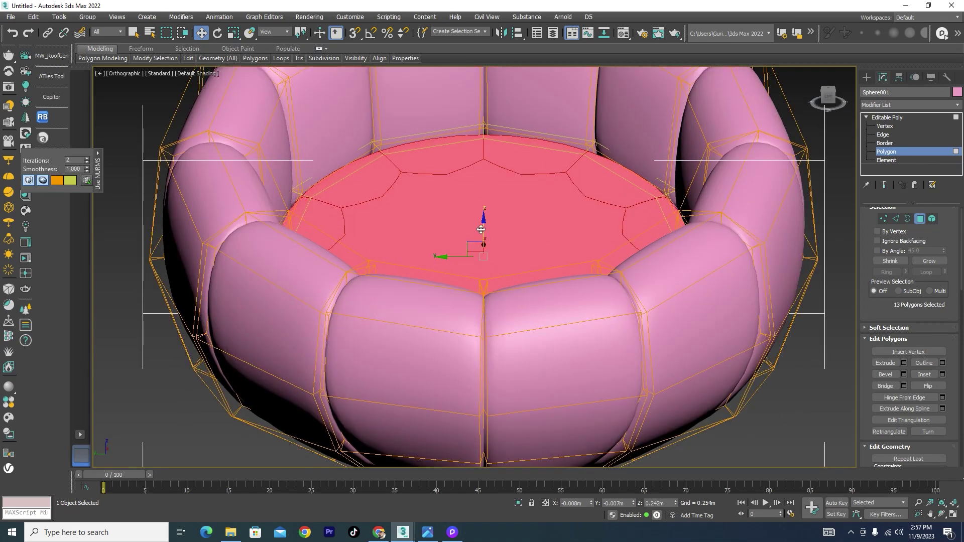
middle_click_drag(636, 235, 611, 251, "alt")
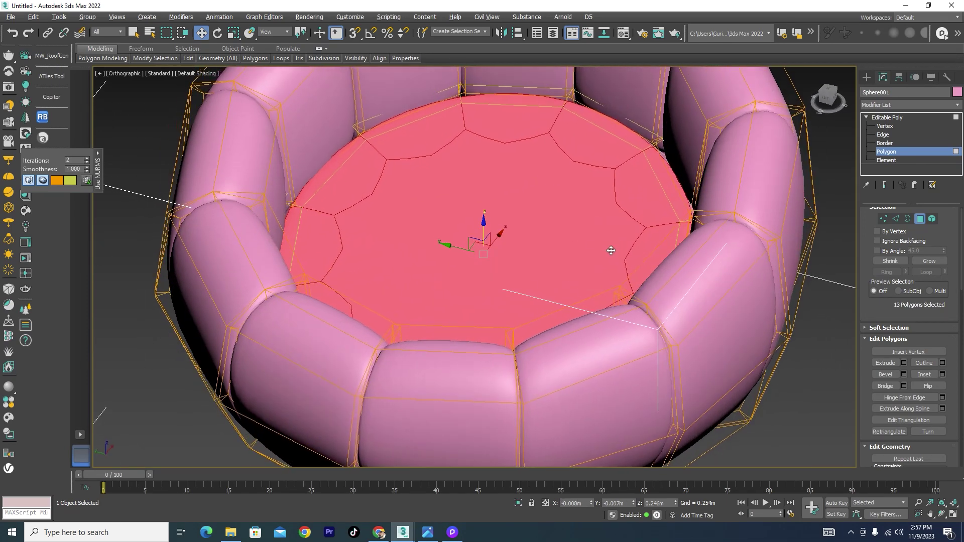
Inset the seat polygons 0.056m and grow the selection to 25 polygons.
left_click(943, 375)
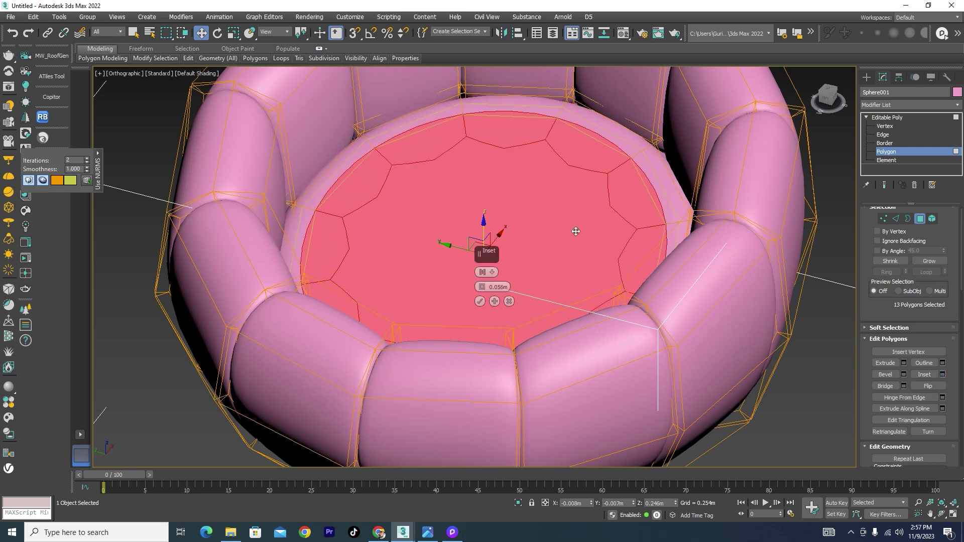
left_click(480, 301)
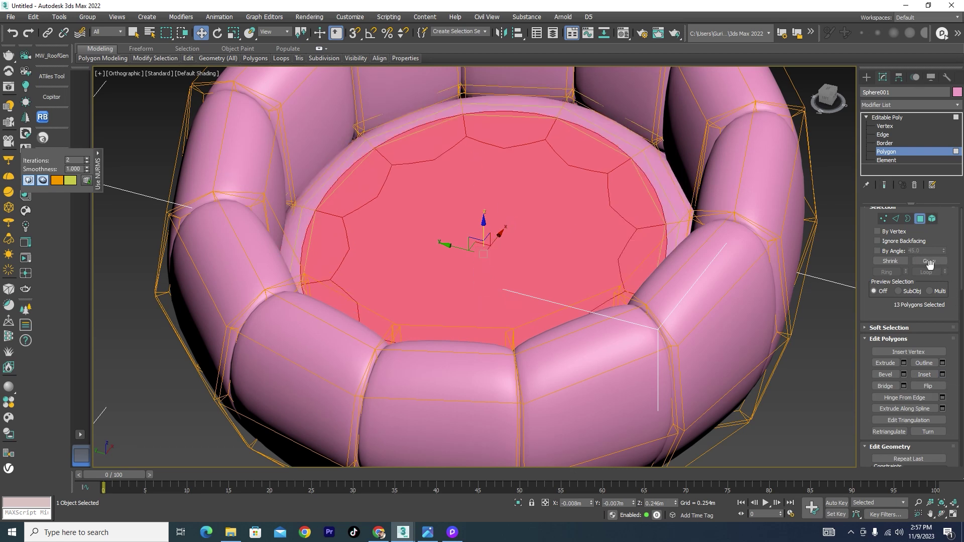
left_click(929, 262)
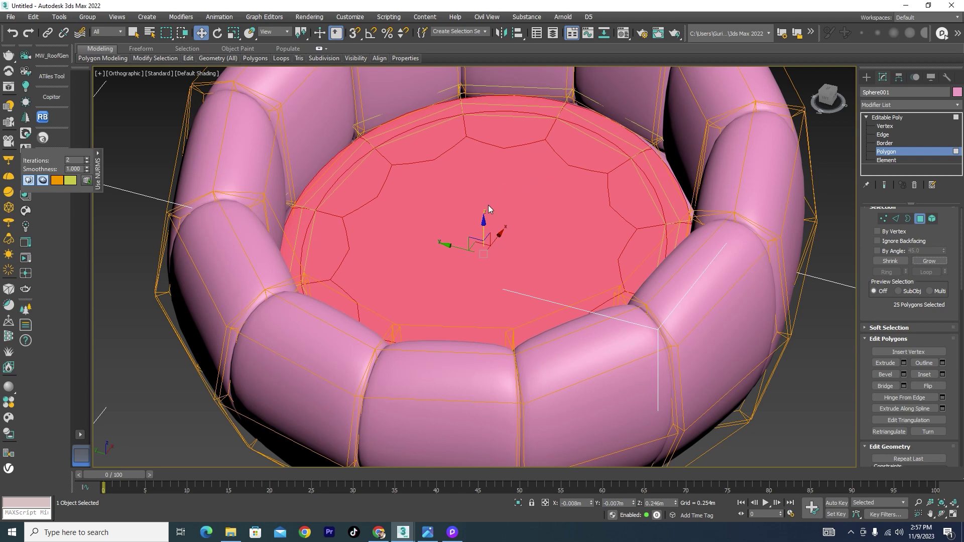
Bevel the 25 seat polygons slightly outward.
right_click(484, 232)
left_click(425, 238)
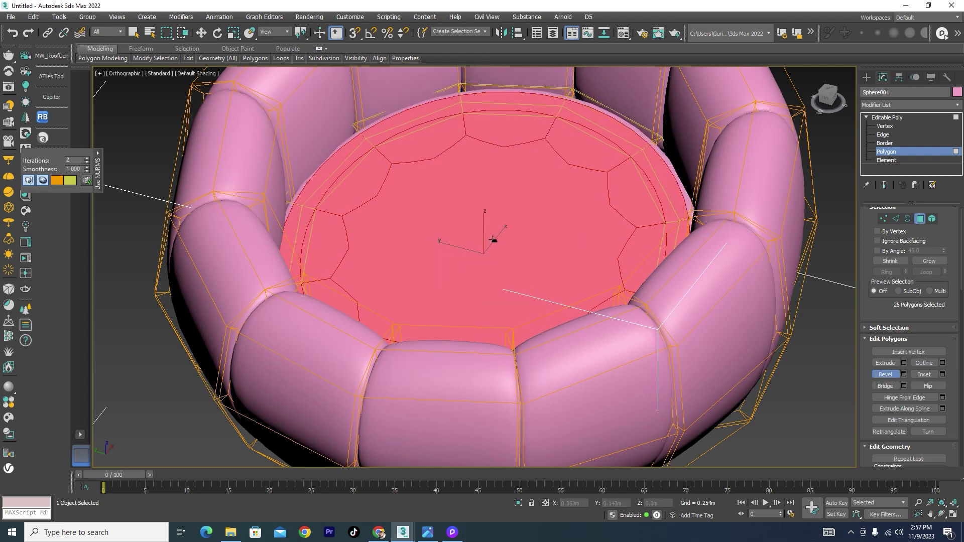
left_click_drag(492, 237, 499, 244)
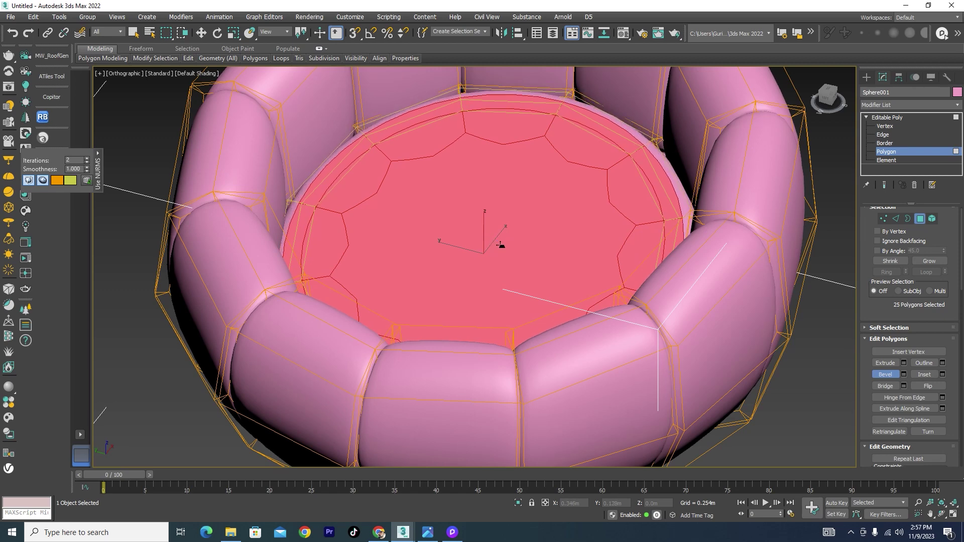
key("w")
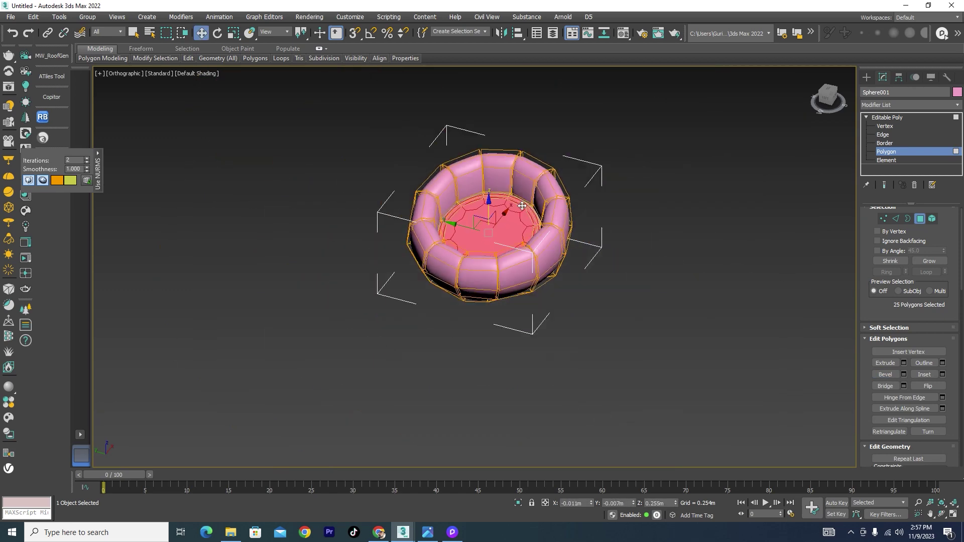
scroll(613, 276, "down", 5)
Clear the polygon selection and return to Editable Poly object level.
left_click(613, 276)
key("z")
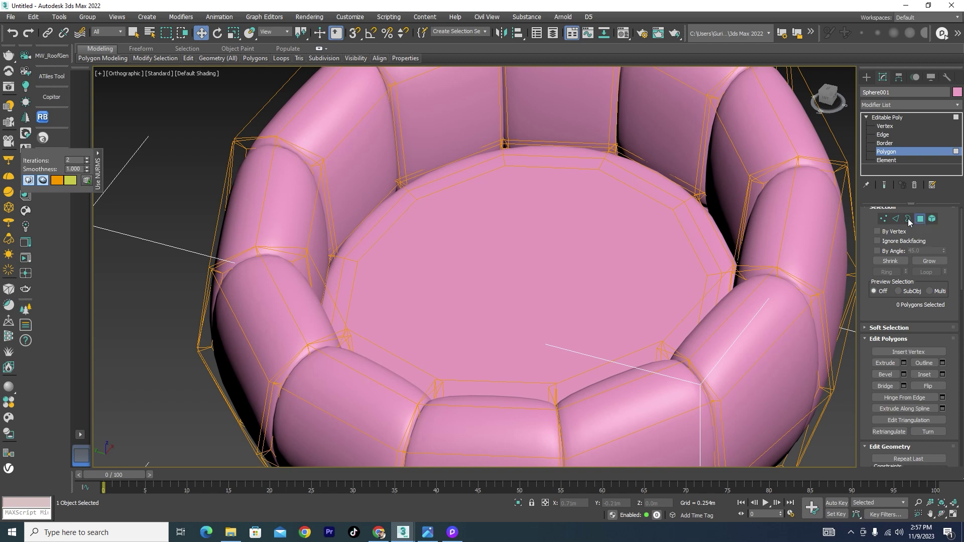
left_click(919, 218)
key("z")
key("F4")
Hide edged faces, orbit to a three-quarter view of the chair, and open the Modifier List.
middle_click_drag(502, 211, 534, 247, "alt")
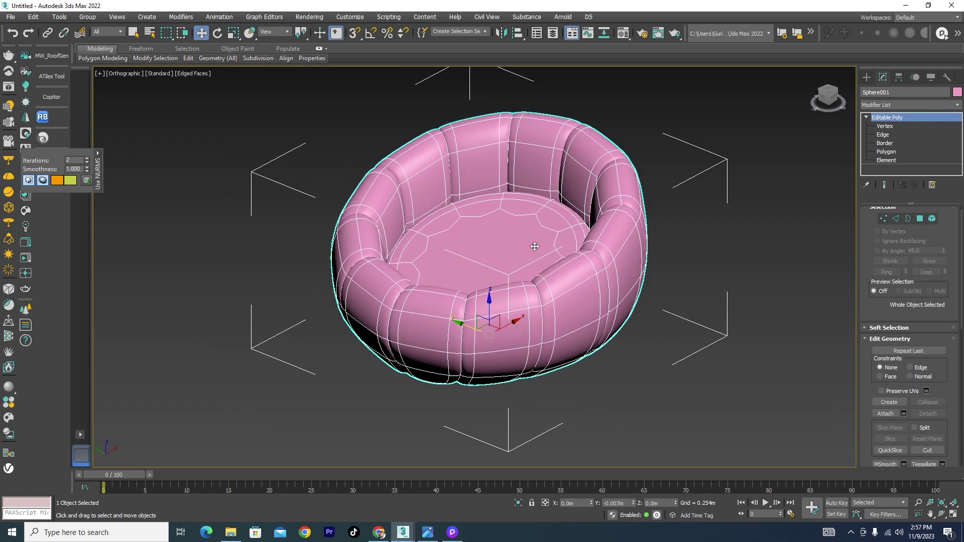
scroll(516, 204, "up", 4)
key("F4")
scroll(514, 202, "down", 2)
scroll(512, 243, "down", 4)
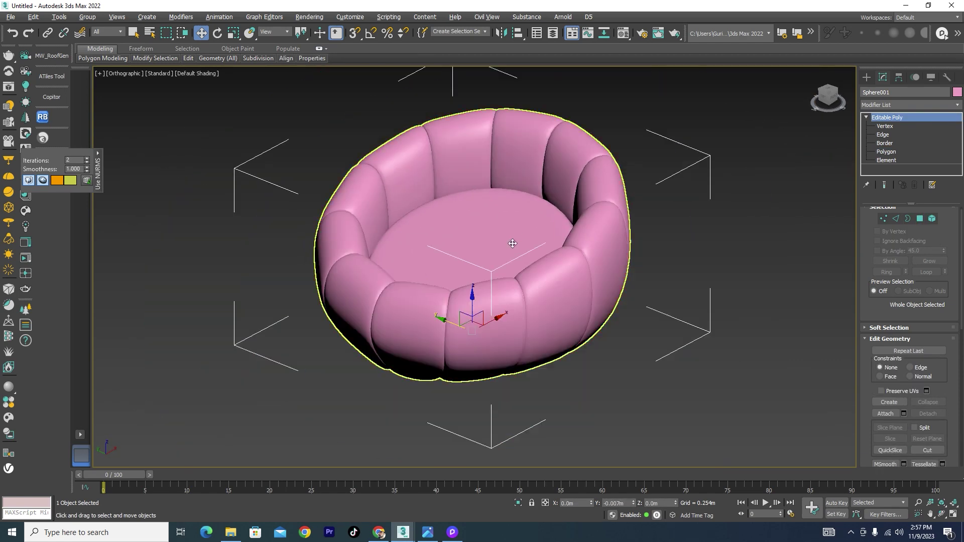
mouse_move(512, 243)
middle_mouse_down("alt")
mouse_move(616, 240)
mouse_move(573, 252)
middle_mouse_up("alt")
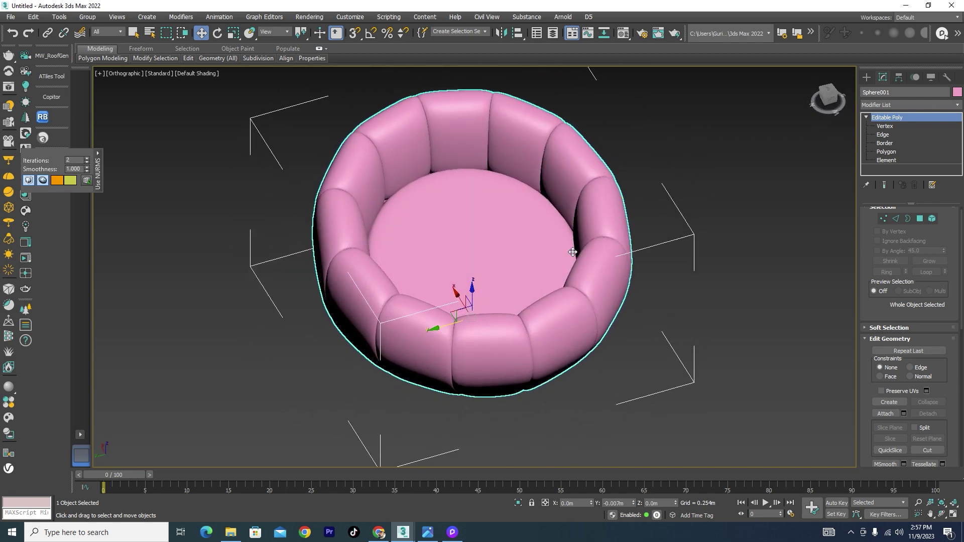
left_click(956, 106)
Add TurboSmooth (2 iterations) to Sphere001, then compare the chair against the reference photo.
type("tu")
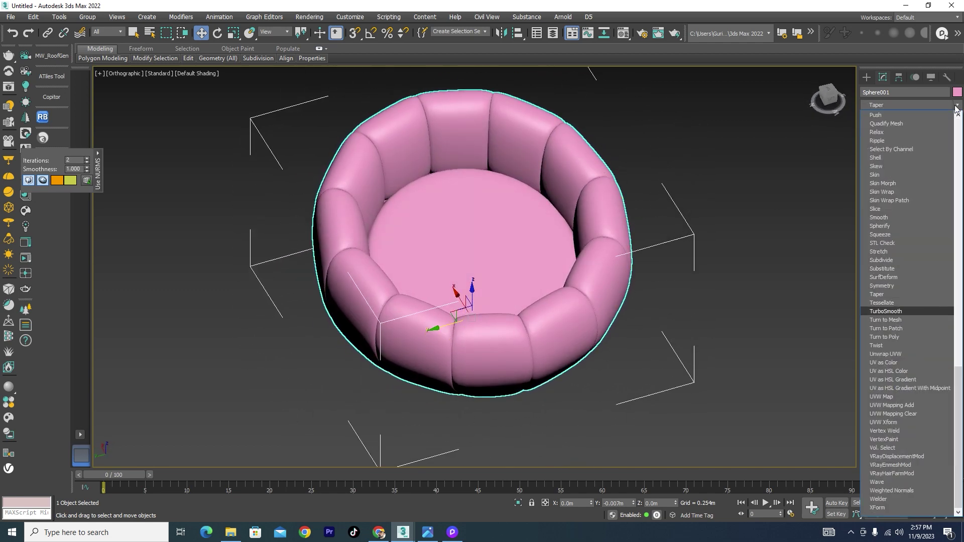
left_click(897, 311)
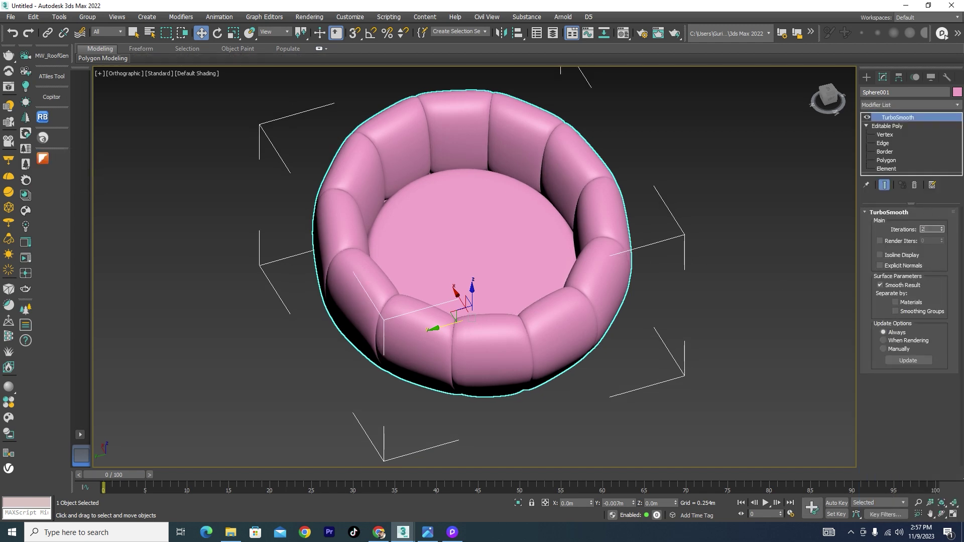
mouse_move(595, 133)
middle_mouse_down("alt")
mouse_move(563, 216)
mouse_move(579, 215)
mouse_move(461, 455)
middle_mouse_up("alt")
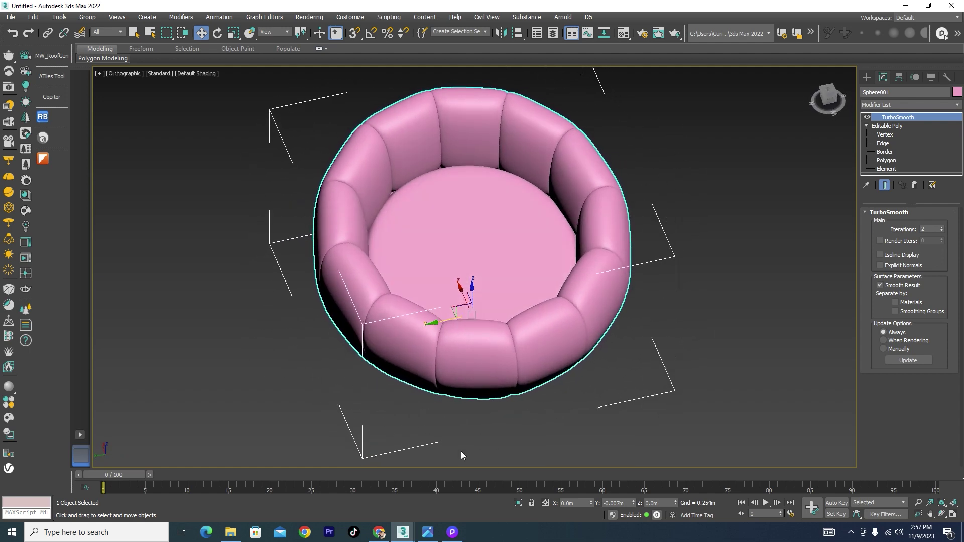
left_click(427, 531)
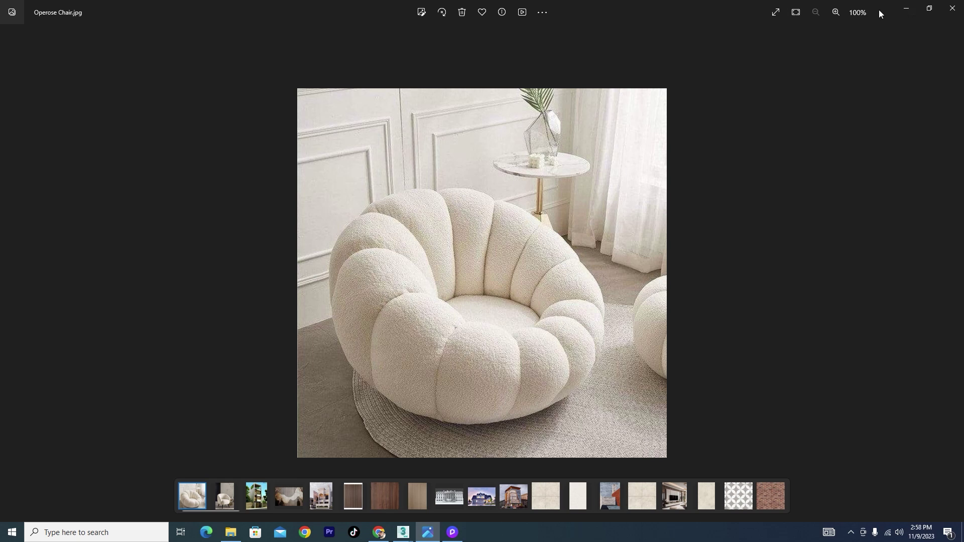
left_click(908, 8)
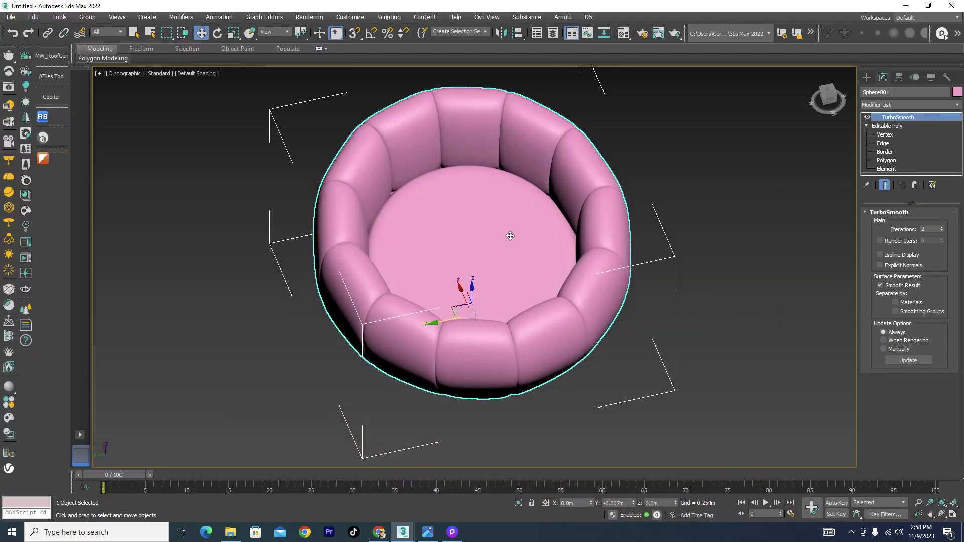
middle_click_drag(510, 236, 431, 200, "alt")
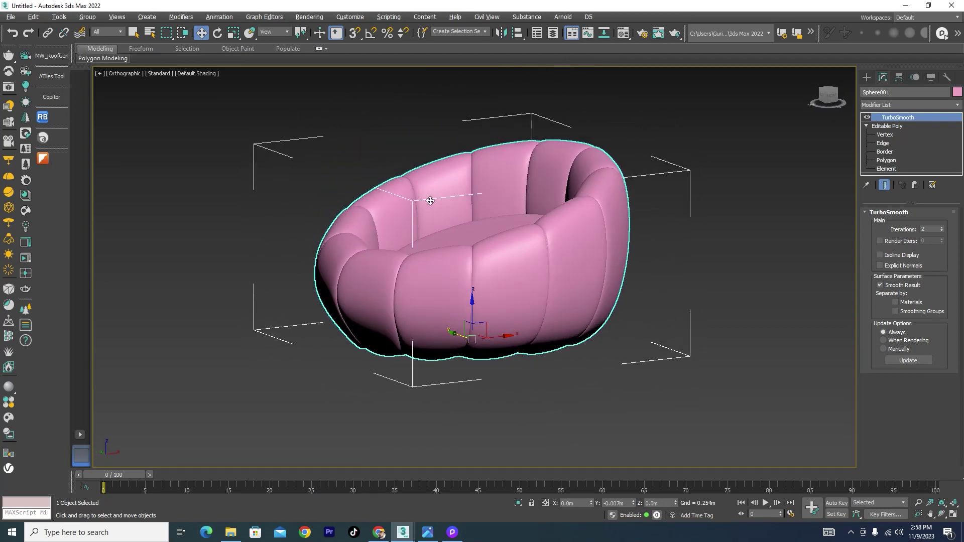
key("l")
scroll(462, 241, "up", 5)
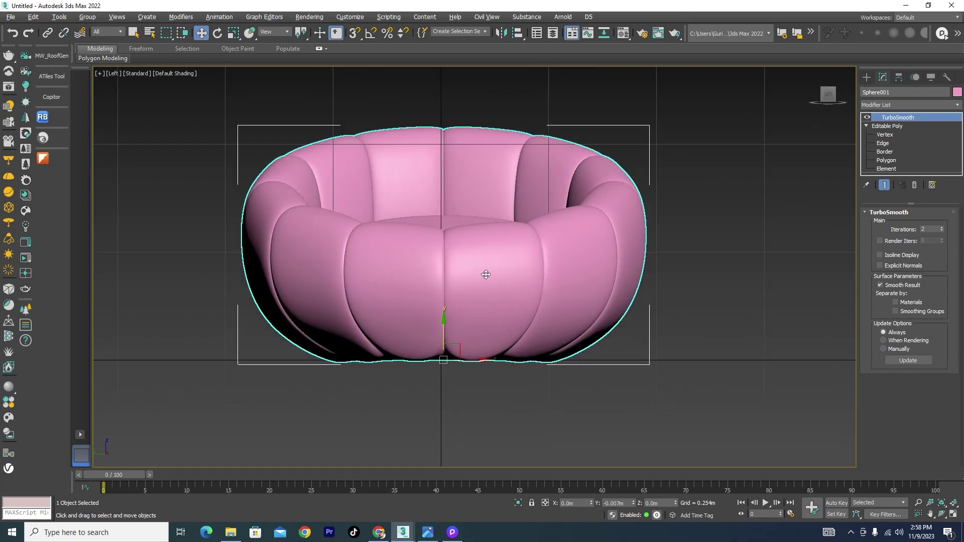
mouse_move(499, 279)
middle_mouse_down("alt")
mouse_move(514, 292)
mouse_move(502, 304)
mouse_move(471, 303)
middle_mouse_up("alt")
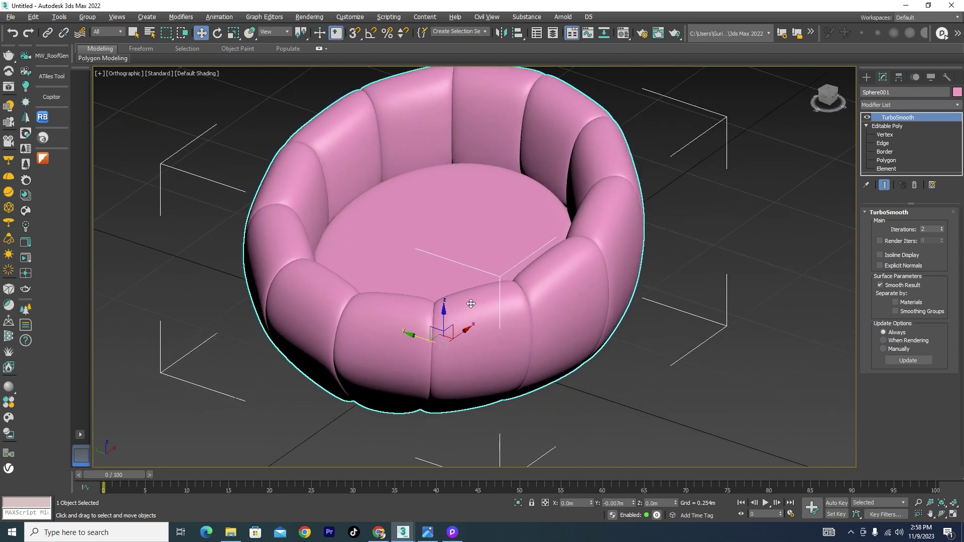